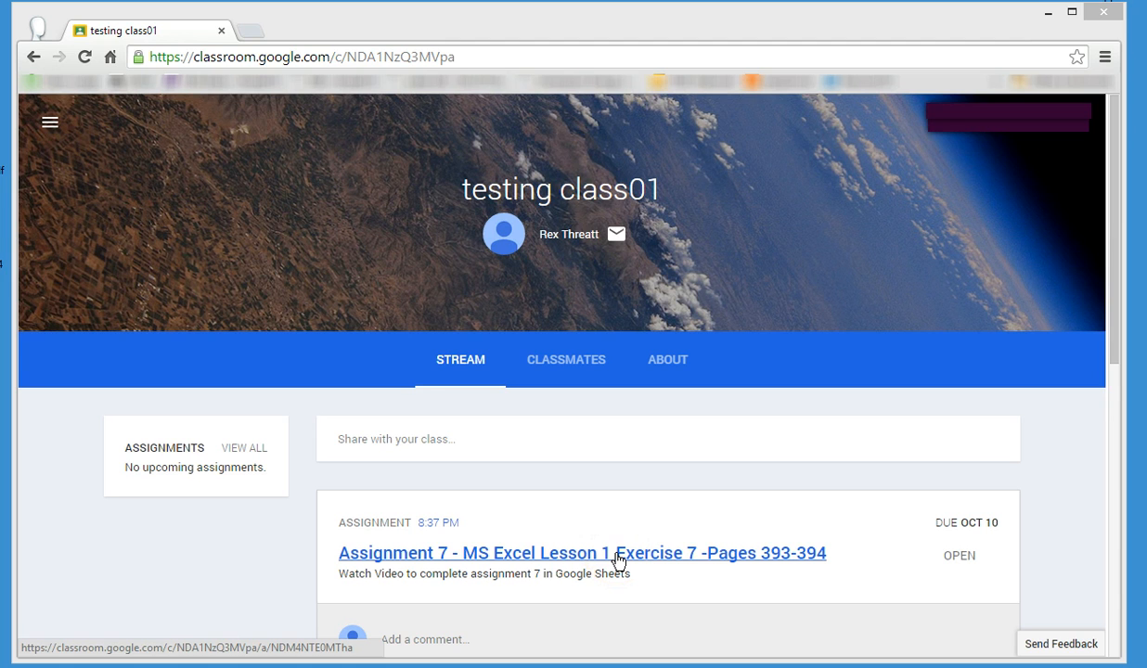
# Open Assignment 7 - MS Excel Lesson 1 Exercise 7 and create a new spreadsheet for its submission.
pyautogui.click(618, 555)
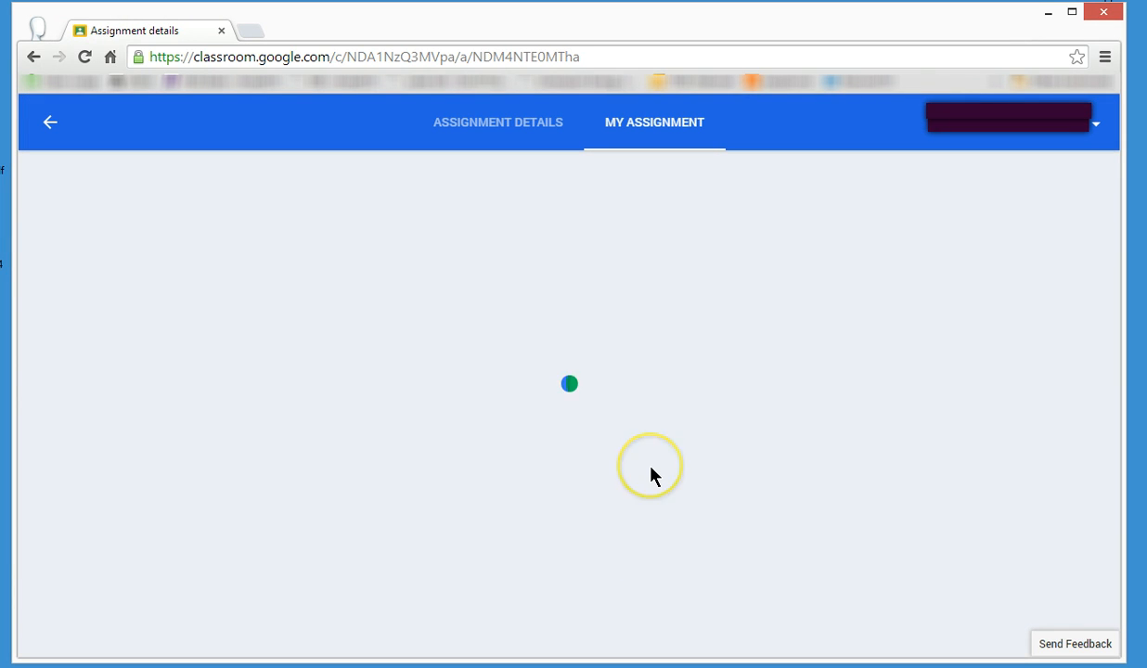
pyautogui.click(373, 277)
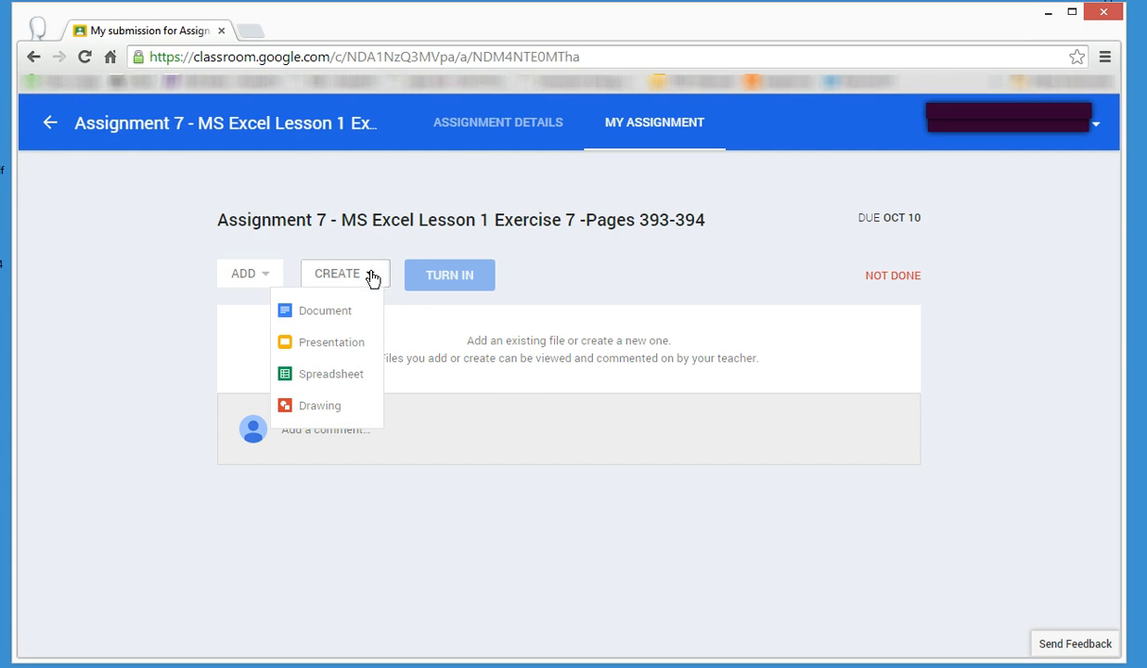
pyautogui.click(361, 381)
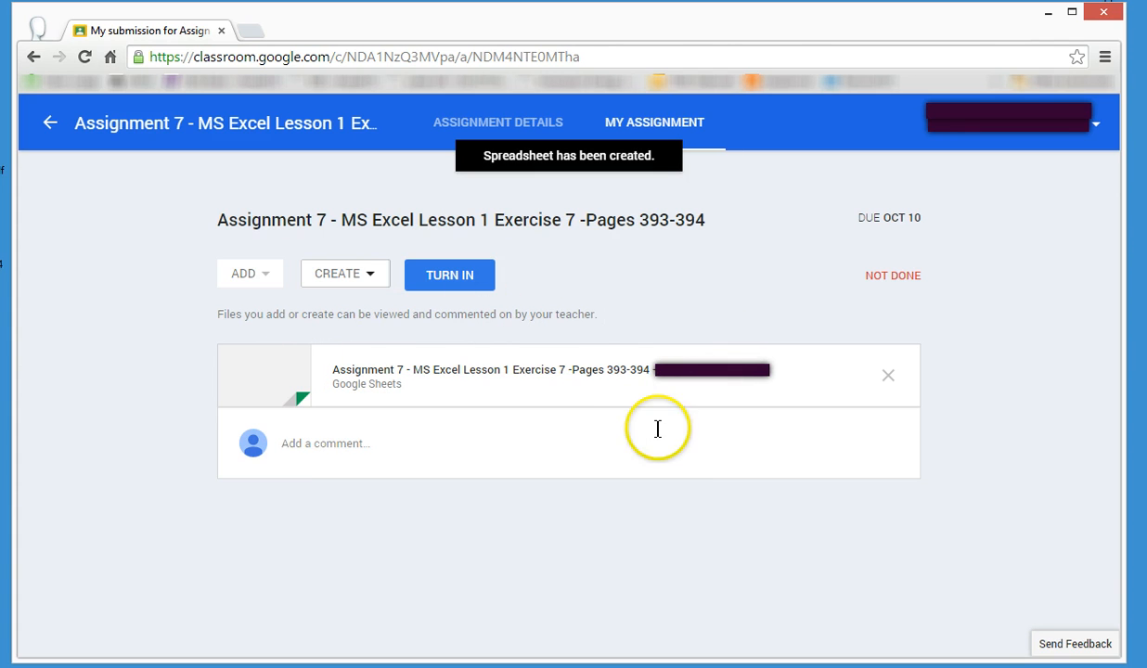
# Open the newly created assignment spreadsheet and dismiss the new Google Sheets tour notice.
pyautogui.click(586, 376)
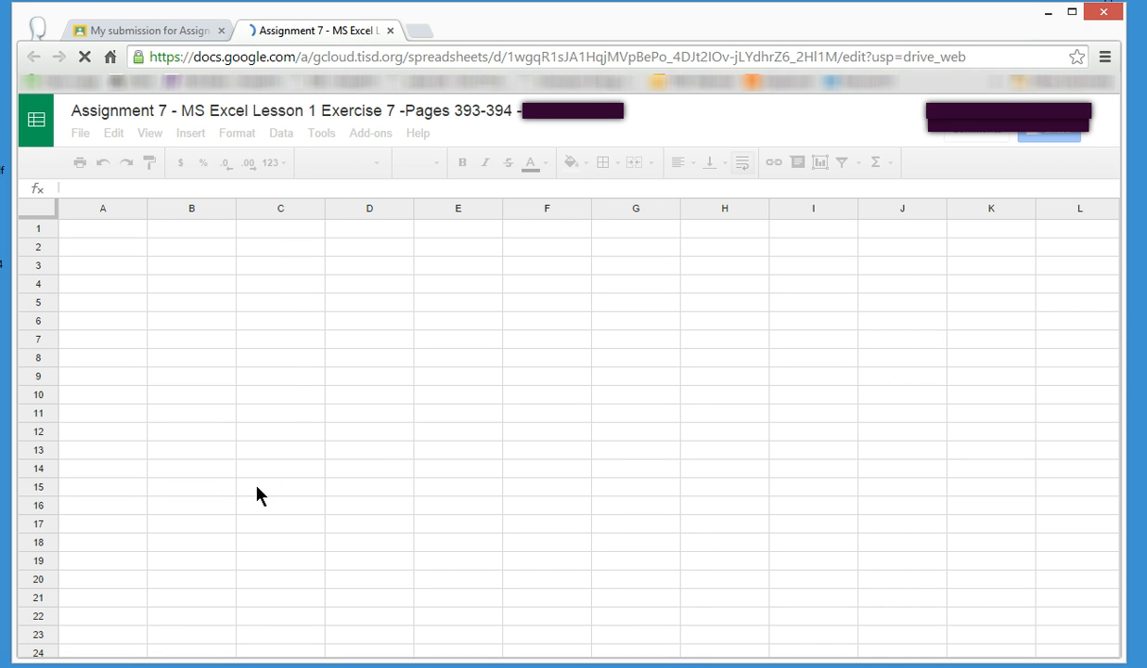
pyautogui.click(348, 522)
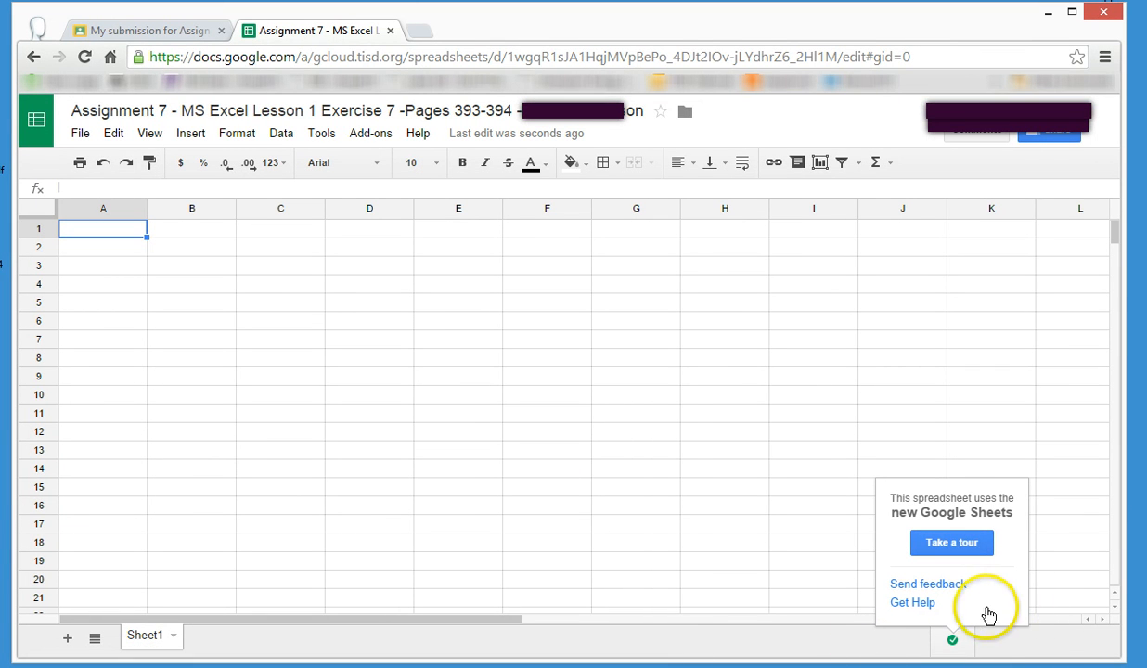
pyautogui.click(1023, 636)
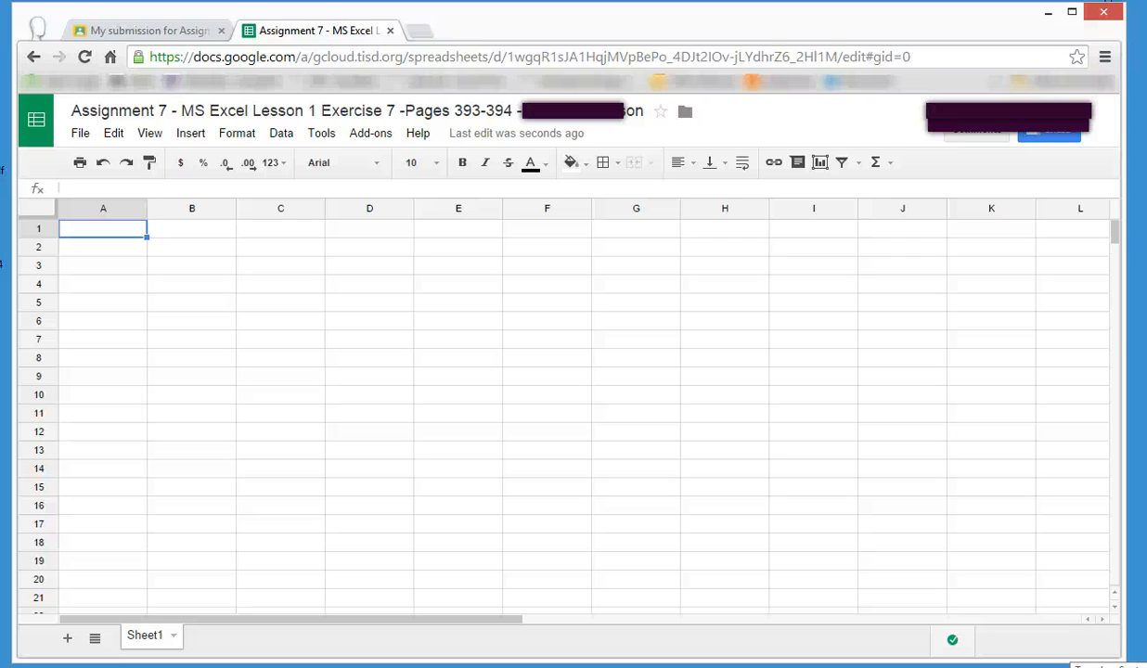
# Rename the spreadsheet as 07MyStocks_rt.
pyautogui.click(380, 113)
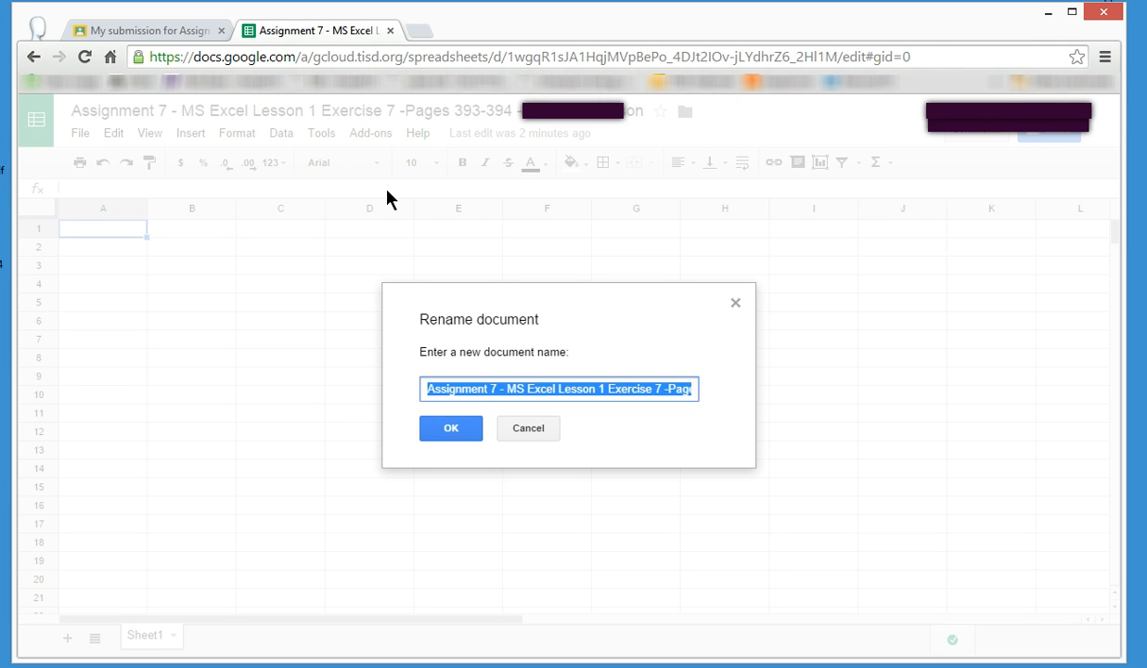
pyautogui.write('07')
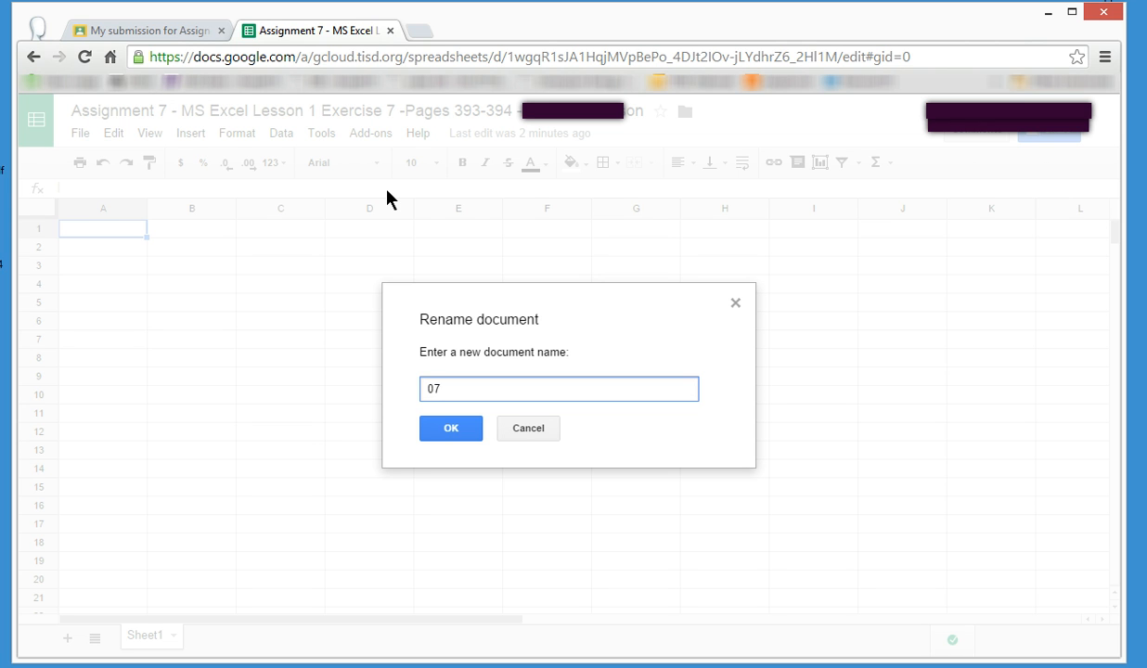
pyautogui.write('MyStocks_rt')
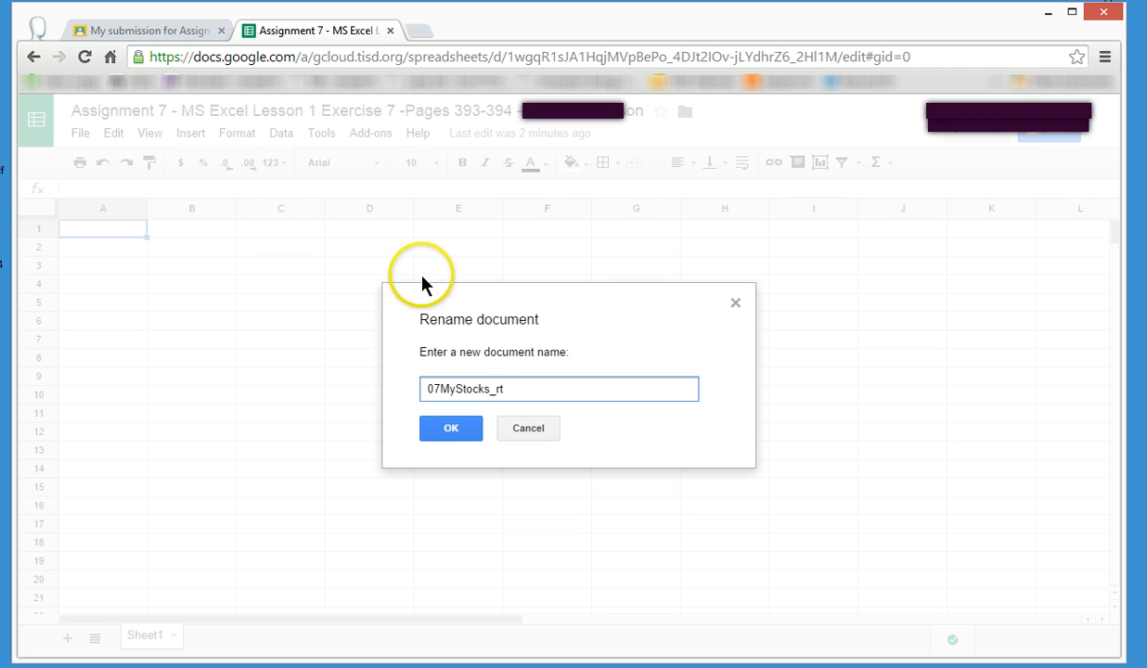
pyautogui.click(449, 428)
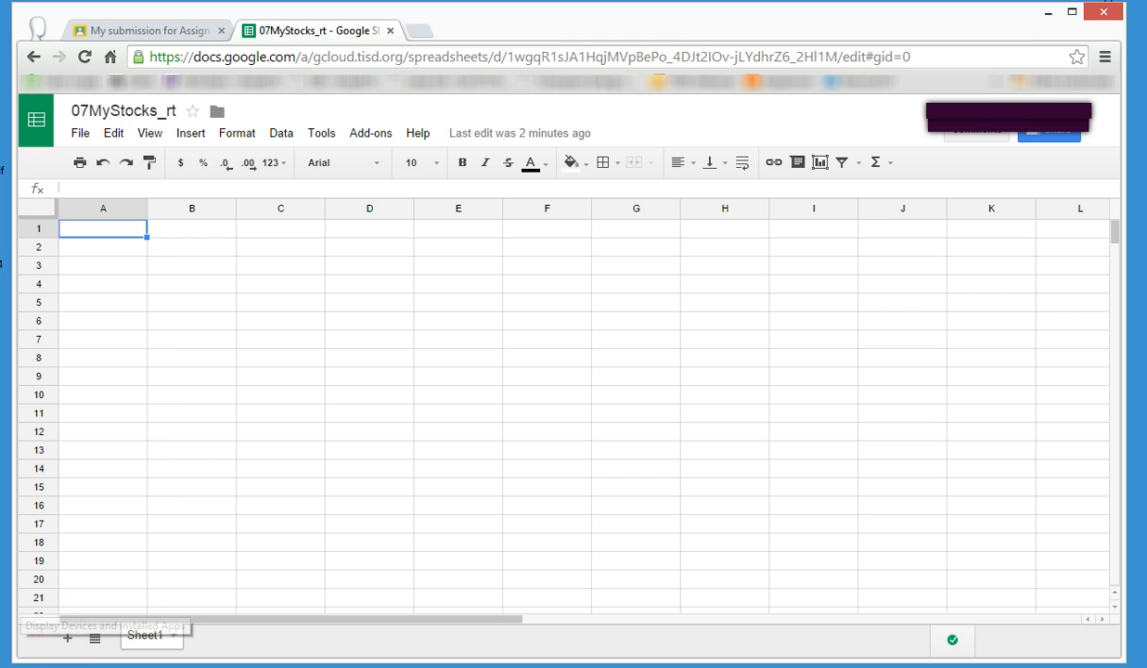
# Enter the title "My Potofolio" in cell A1.
pyautogui.press('Down')
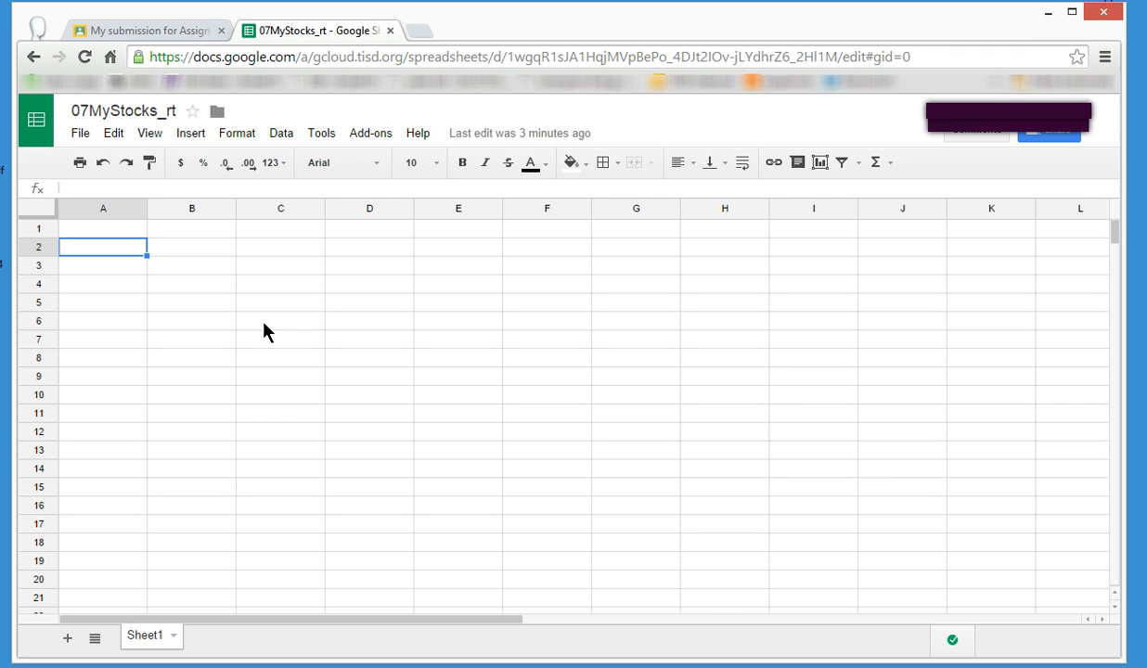
pyautogui.click(105, 225)
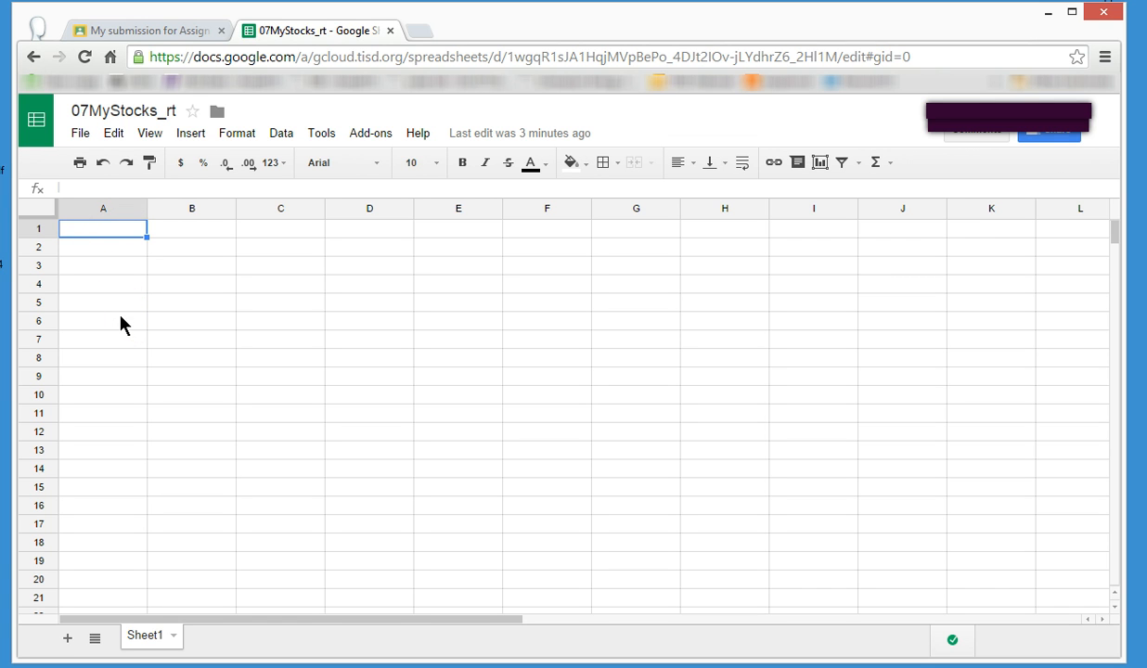
pyautogui.write('My Po')
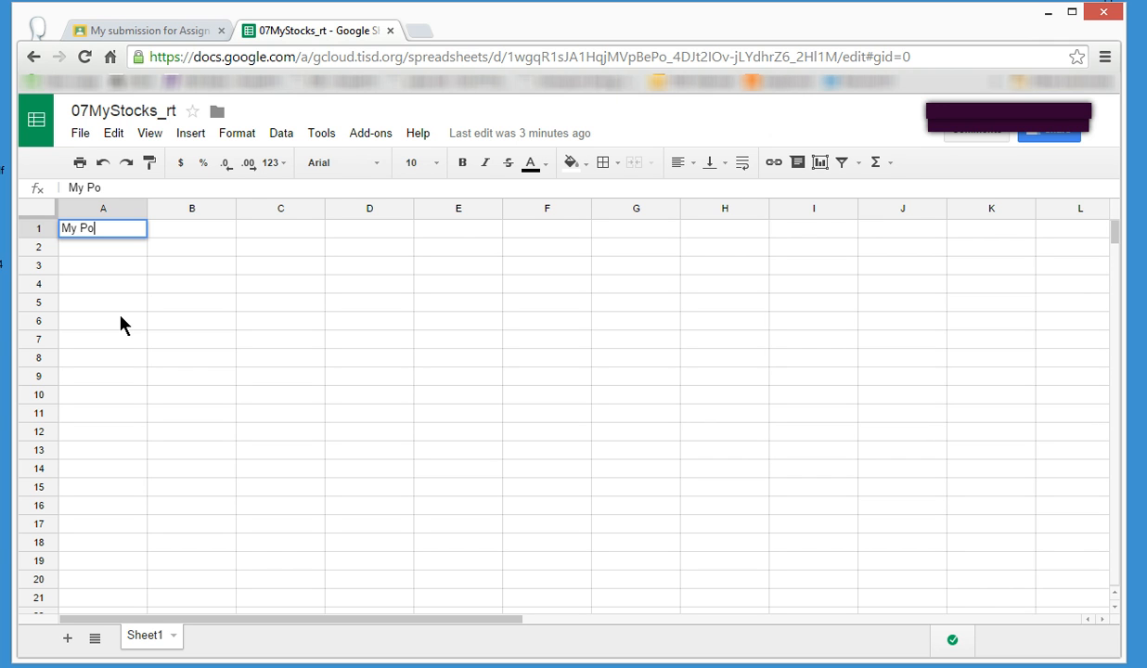
pyautogui.write('tofolio')
pyautogui.press('Return')
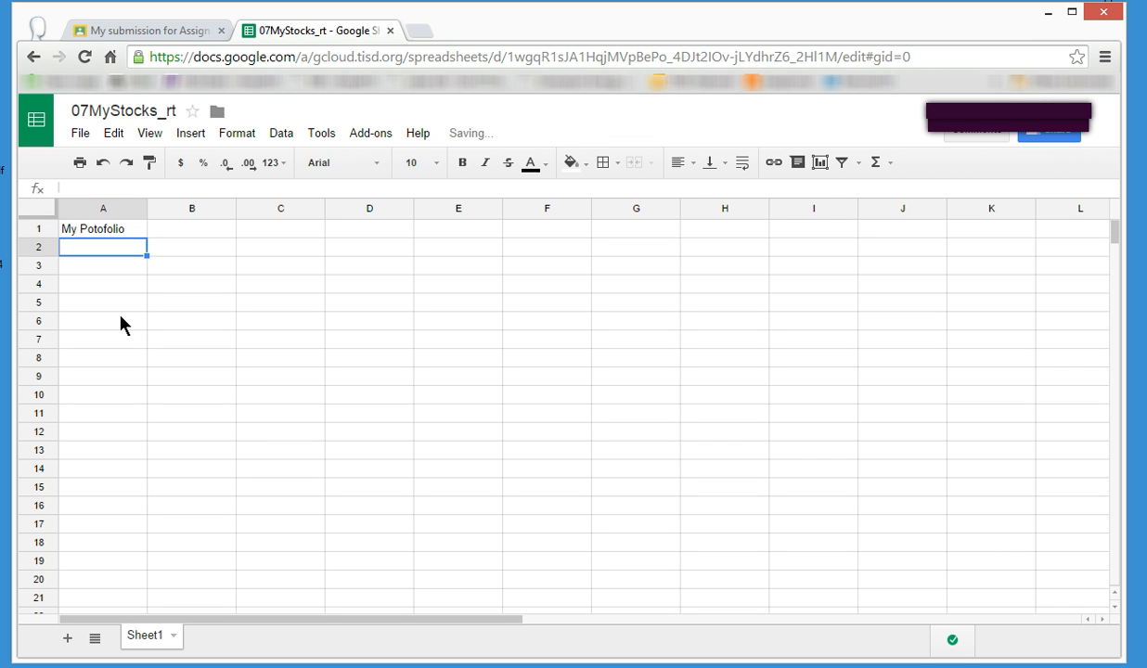
# Enter the label "Date" in cell A2 and the date 9/23/2014 in cell B2.
pyautogui.write('Date')
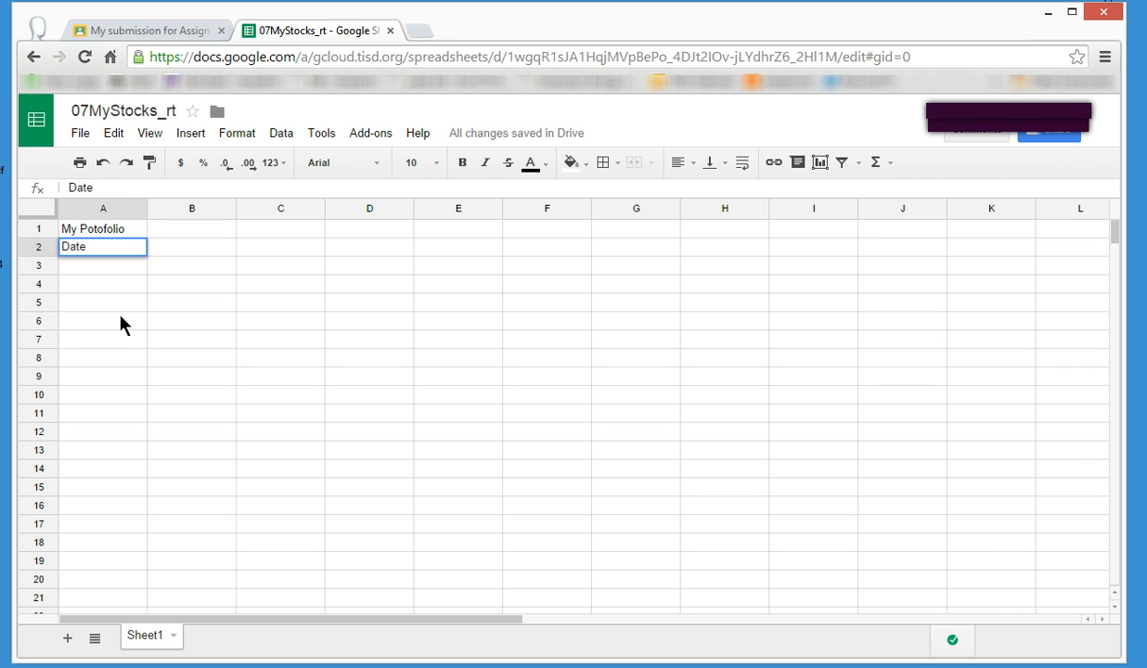
pyautogui.press('Tab')
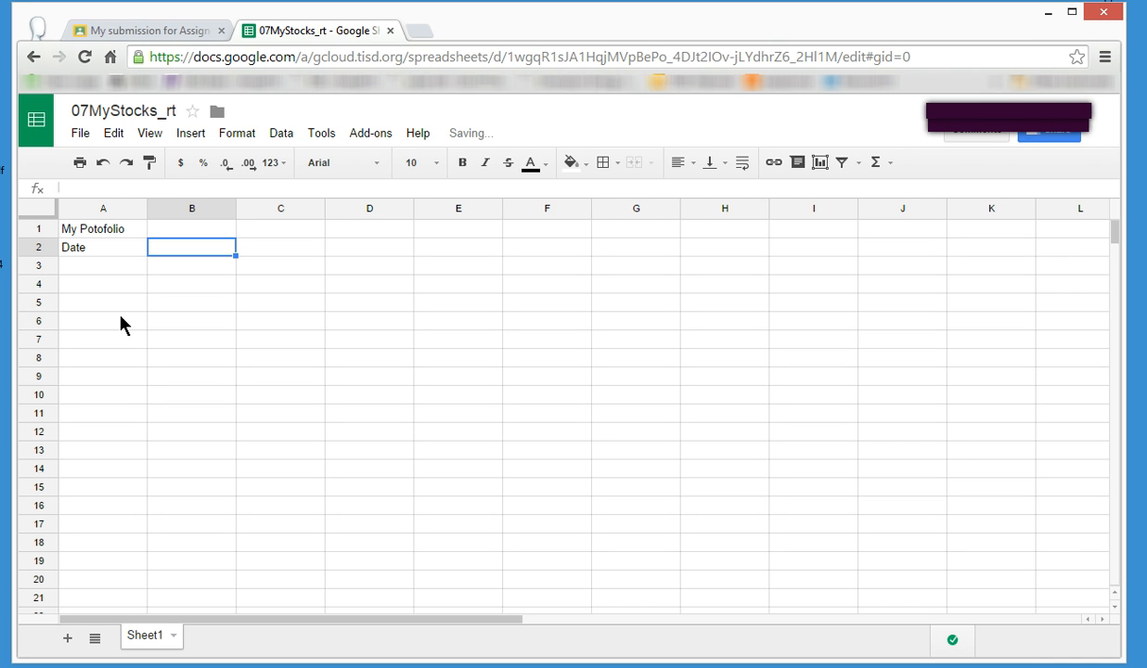
pyautogui.write('9/23/2014')
pyautogui.press('Return')
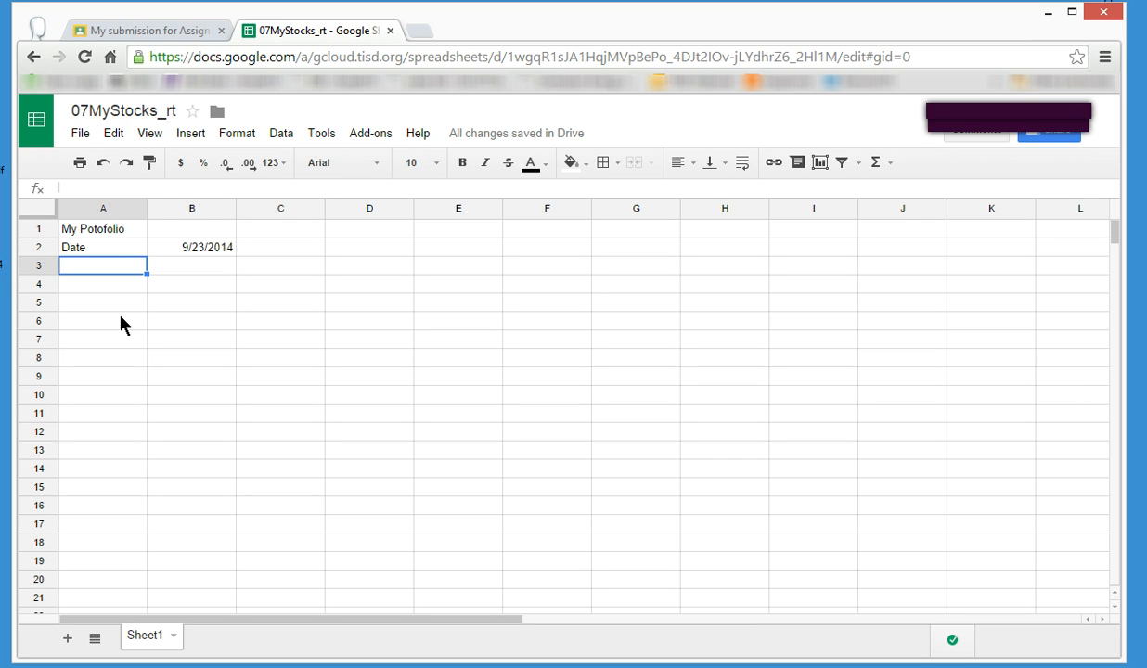
# Enter the column headings "Stock Name" in cell A7 and "Stock Symbol" in cell B7.
pyautogui.press('Down')
pyautogui.press('Down')
pyautogui.press('Down')
pyautogui.press('Down')
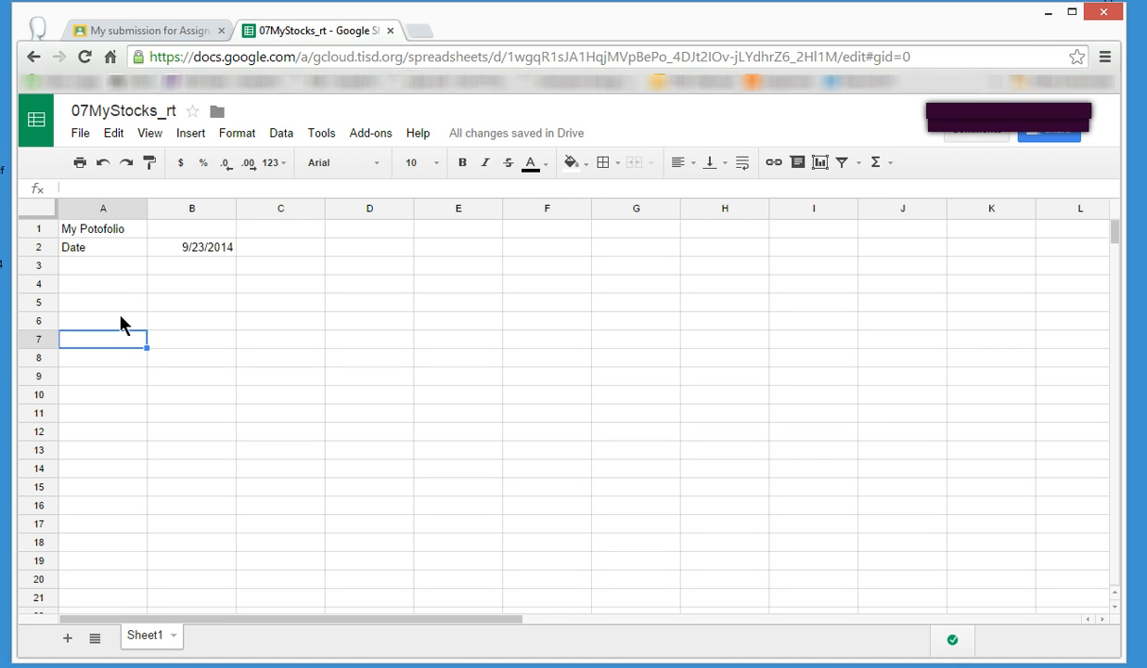
pyautogui.write('Stock')
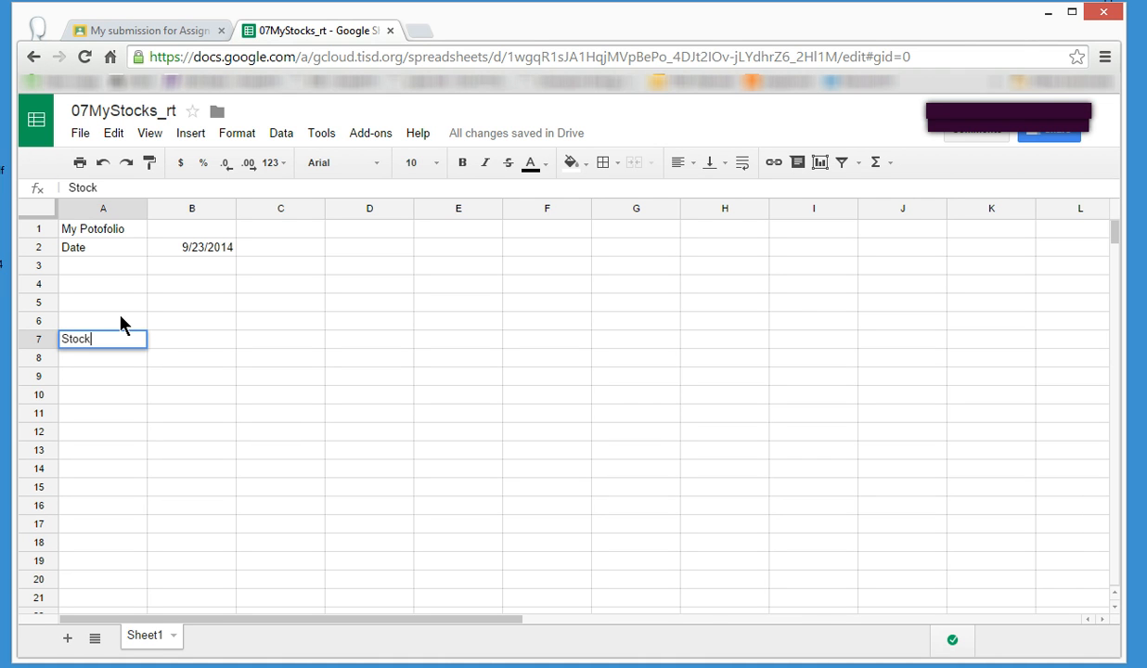
pyautogui.write(' Name')
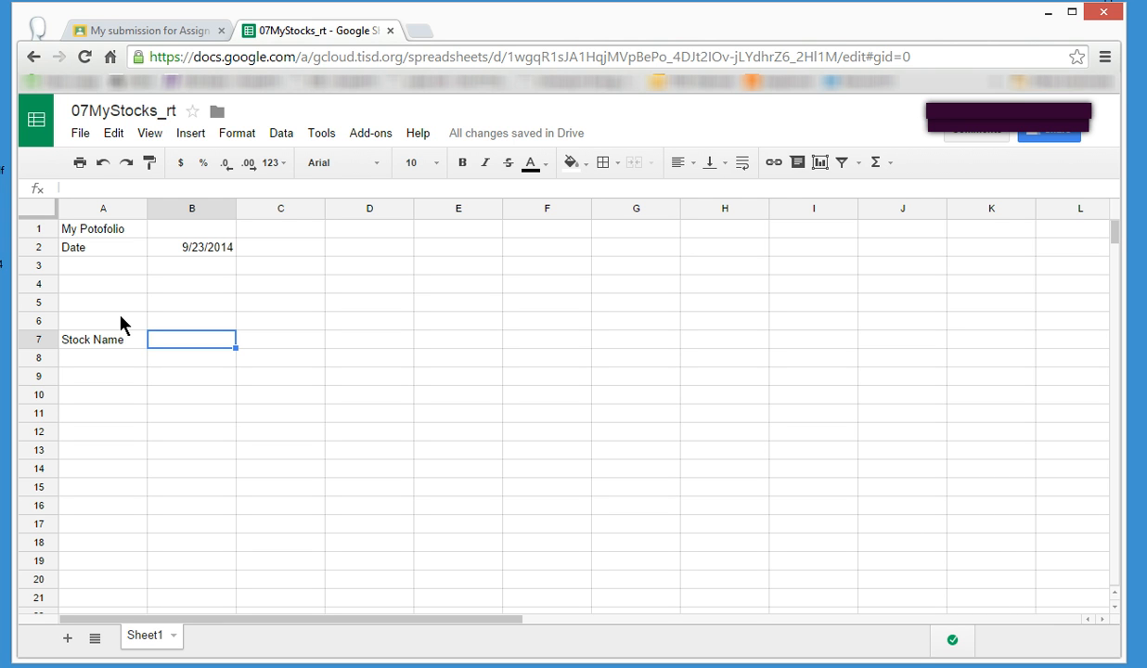
pyautogui.write('Stock ')
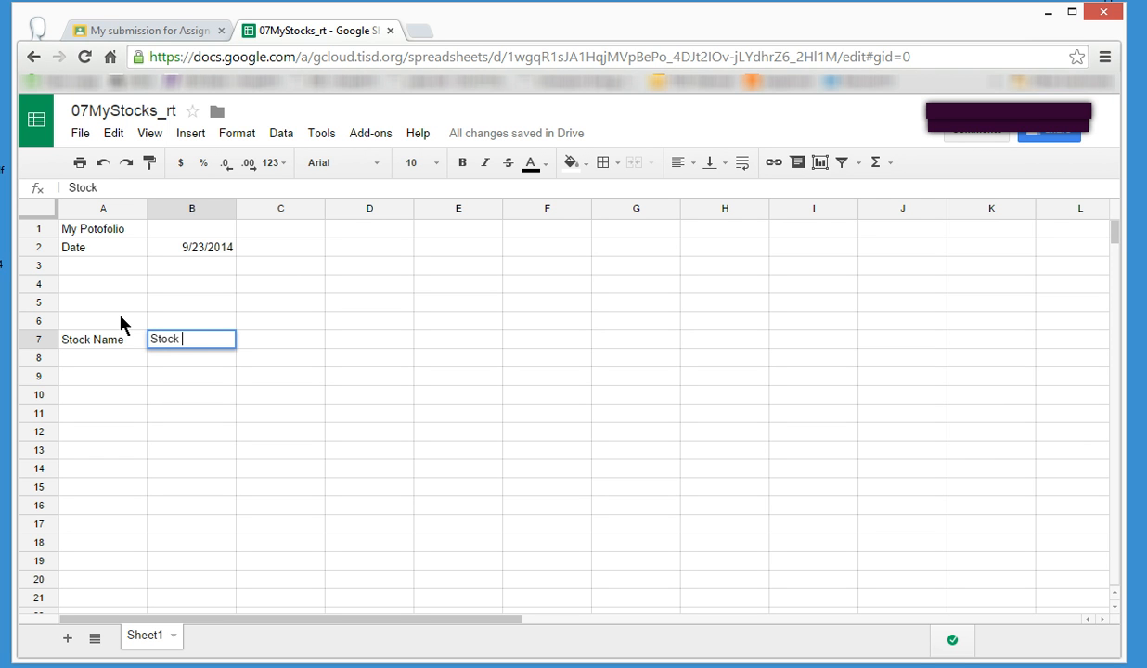
pyautogui.write('Symbol')
pyautogui.press('Tab')
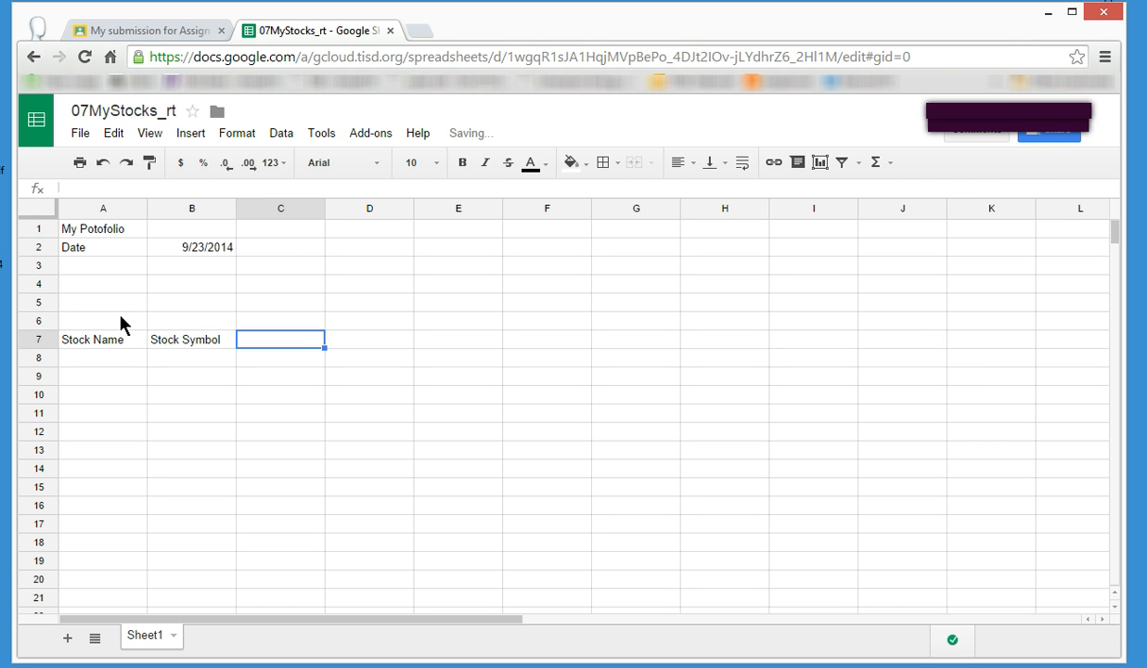
# Enter the column heading "Purchase Price per SHare" in cell C7.
pyautogui.write('Pu')
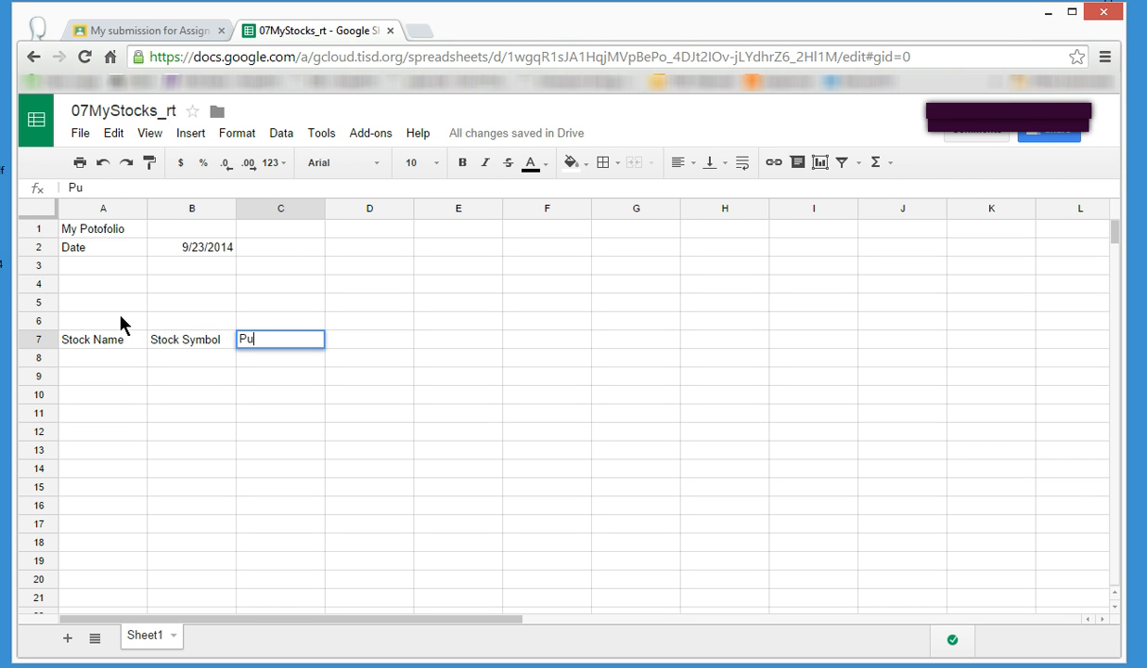
pyautogui.write('rchase Price ')
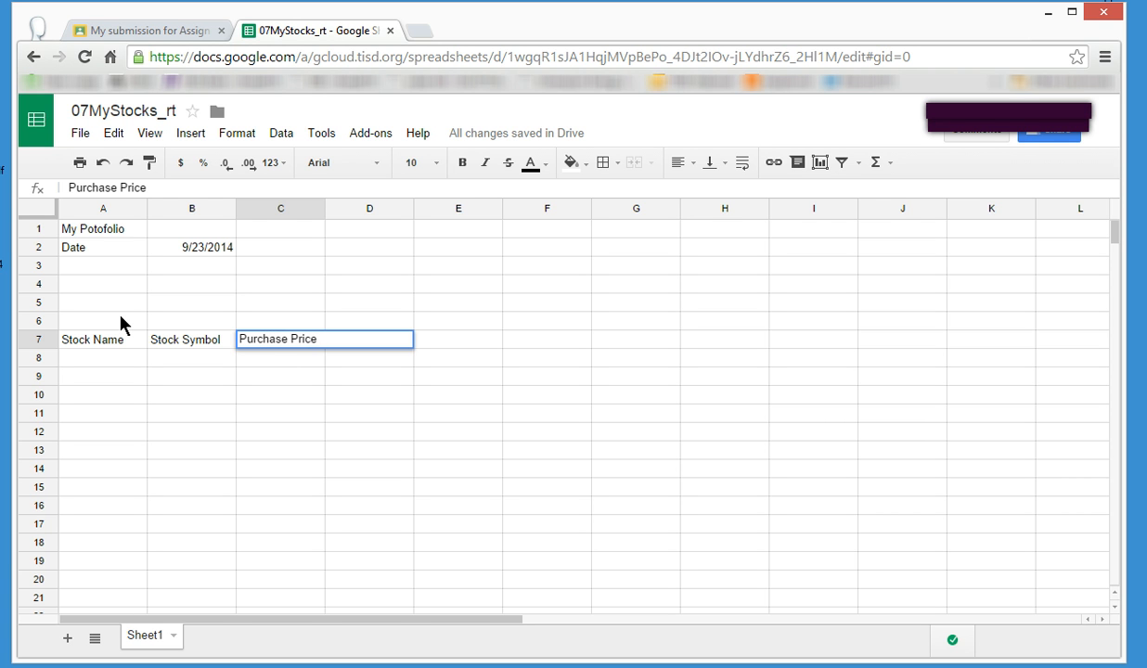
pyautogui.write('per SHare')
pyautogui.press('Return')
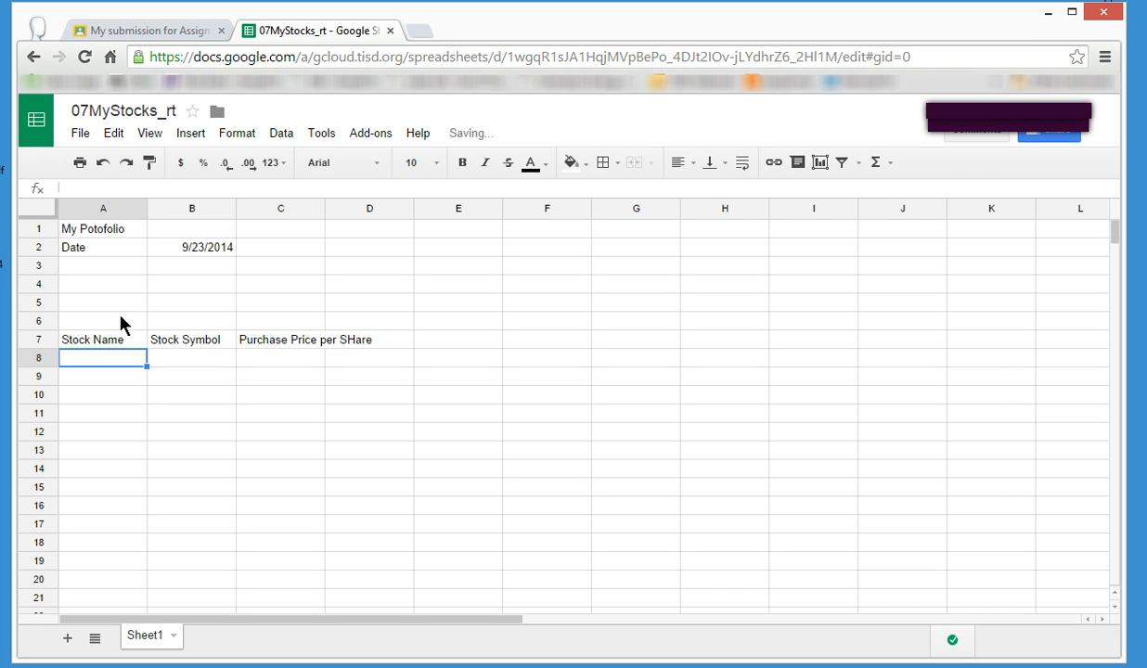
# Correct the capitalization of the heading in cell C7 to read "Purchase Price per Share".
pyautogui.click(288, 338)
pyautogui.click(212, 188)
pyautogui.press('BackSpace')
pyautogui.press('BackSpace')
pyautogui.press('BackSpace')
pyautogui.press('BackSpace')
pyautogui.write('hare')
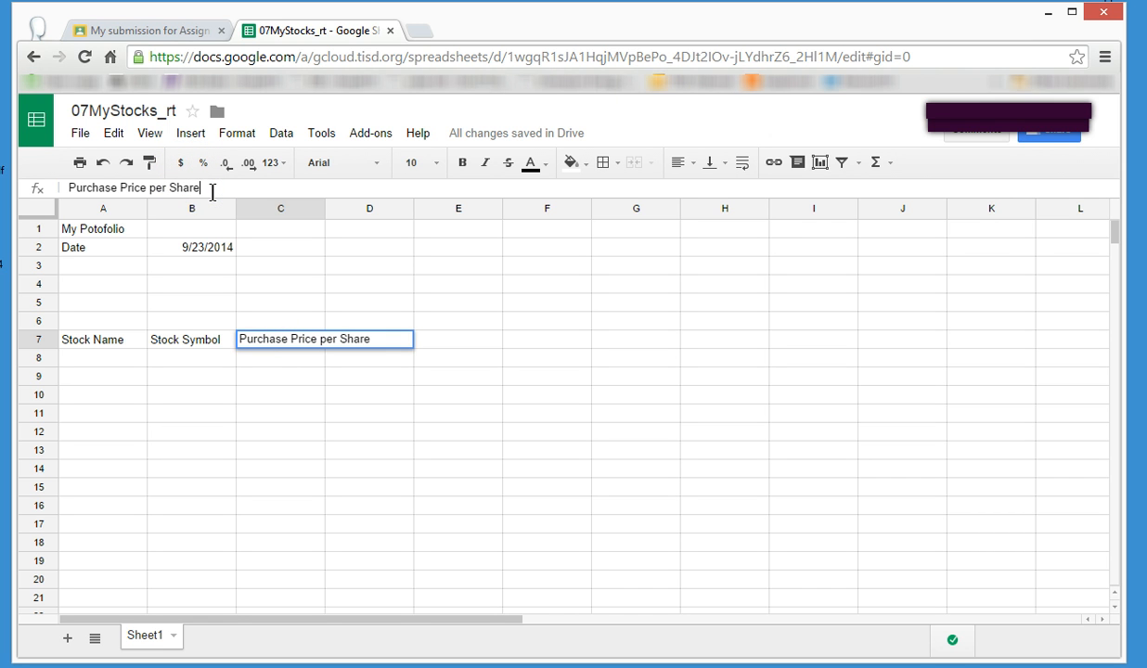
pyautogui.press('Tab')
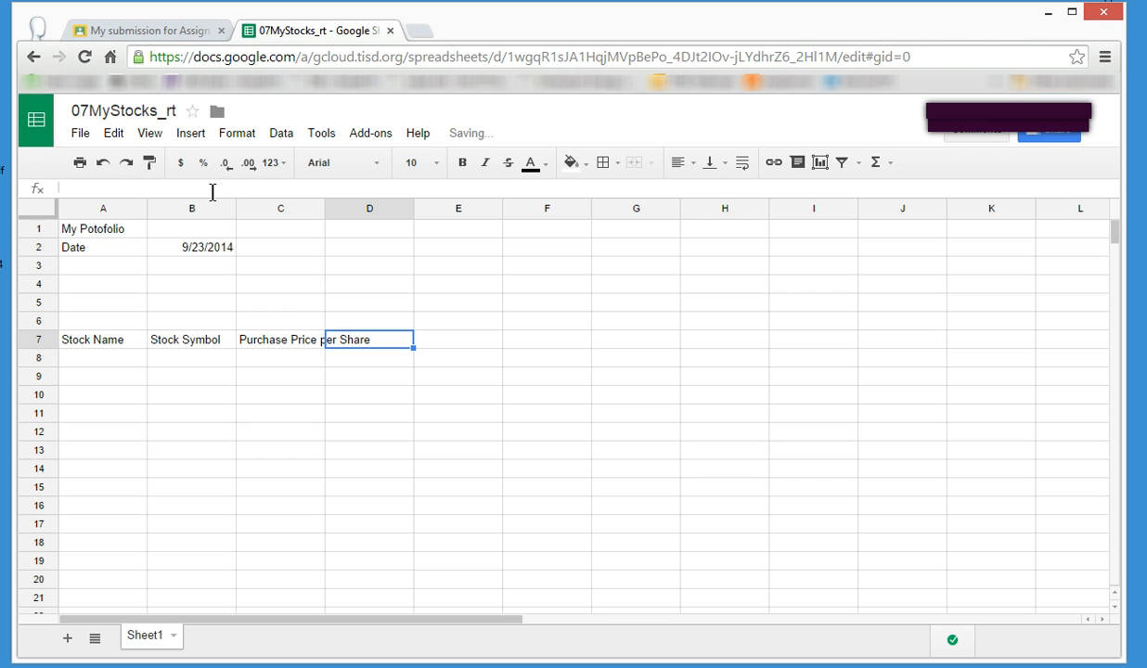
# Enter the column heading "No. of Shares" in cell D7.
pyautogui.write('No')
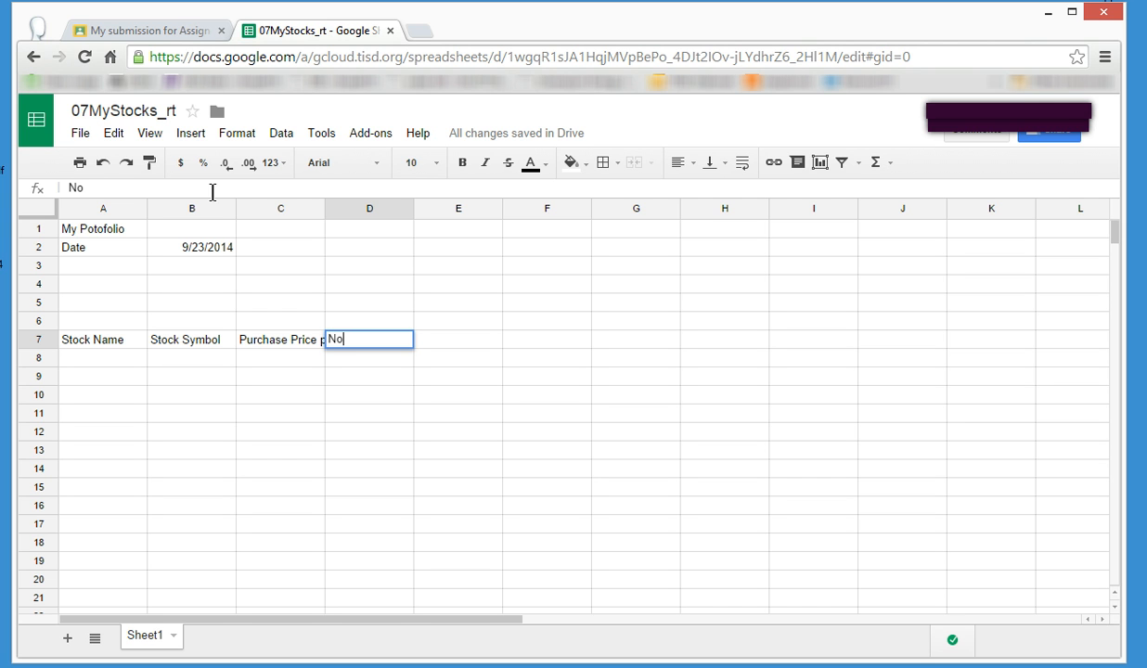
pyautogui.write('. of Shares')
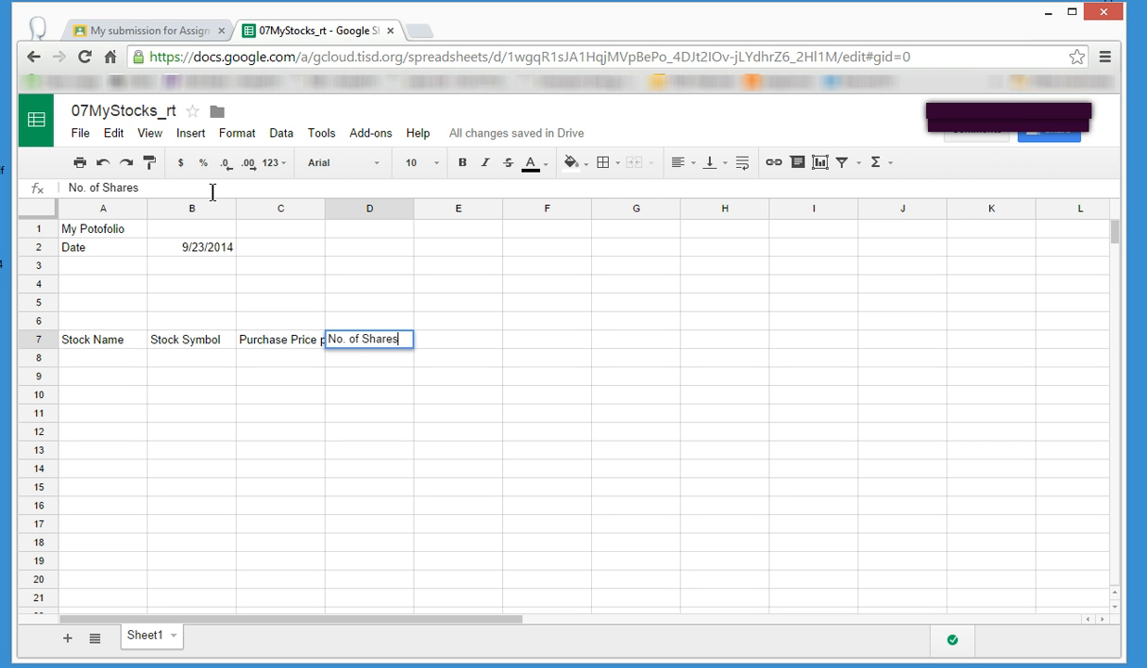
pyautogui.press('Tab')
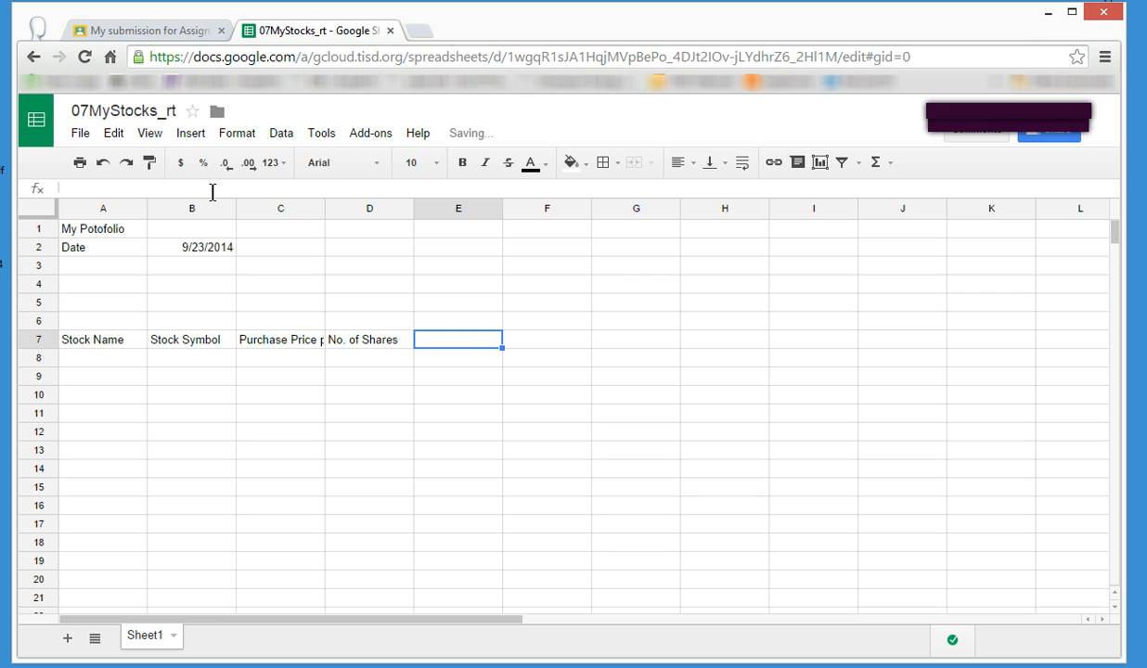
# Enter the column headings "Current Value" in cell E7 and "Total Value" in cell F7.
pyautogui.write('Cu')
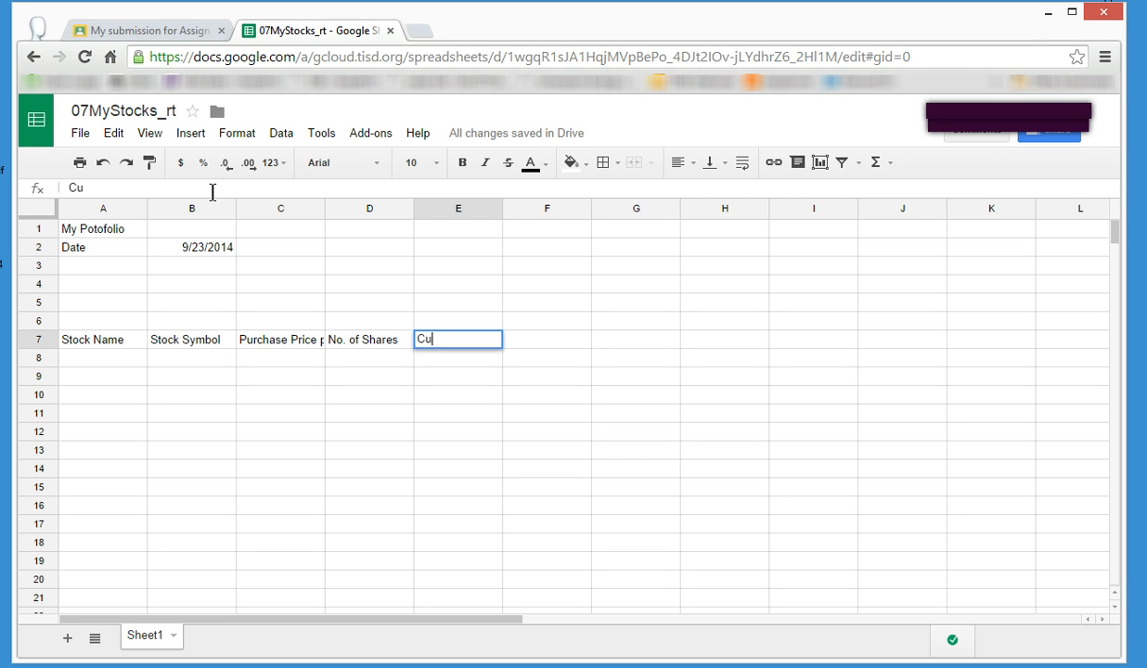
pyautogui.write('rrent Value')
pyautogui.press('Tab')
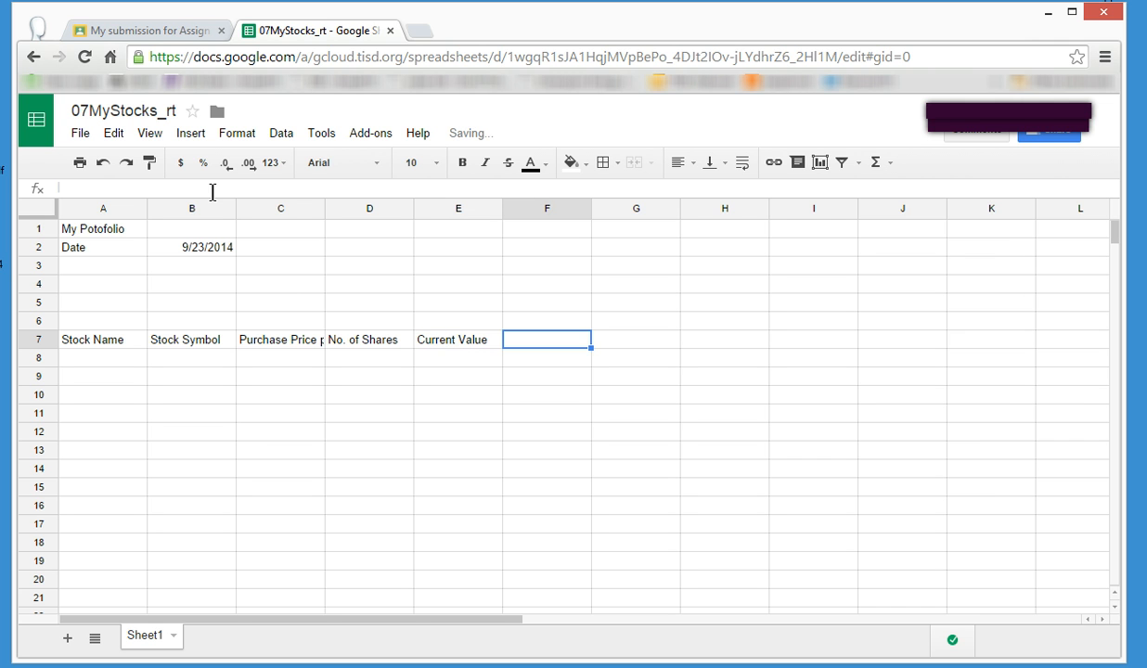
pyautogui.write('Tot')
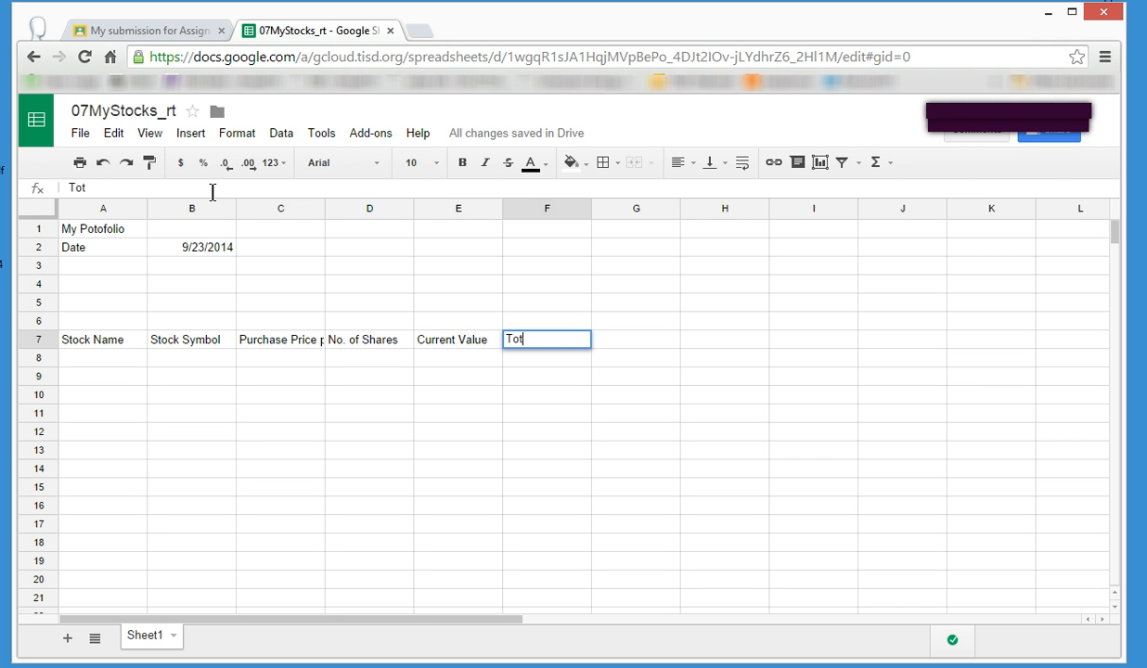
pyautogui.write('al Value')
# Extend the heading in cell D7 to read "No. of Shares Purchased".
pyautogui.click(390, 343)
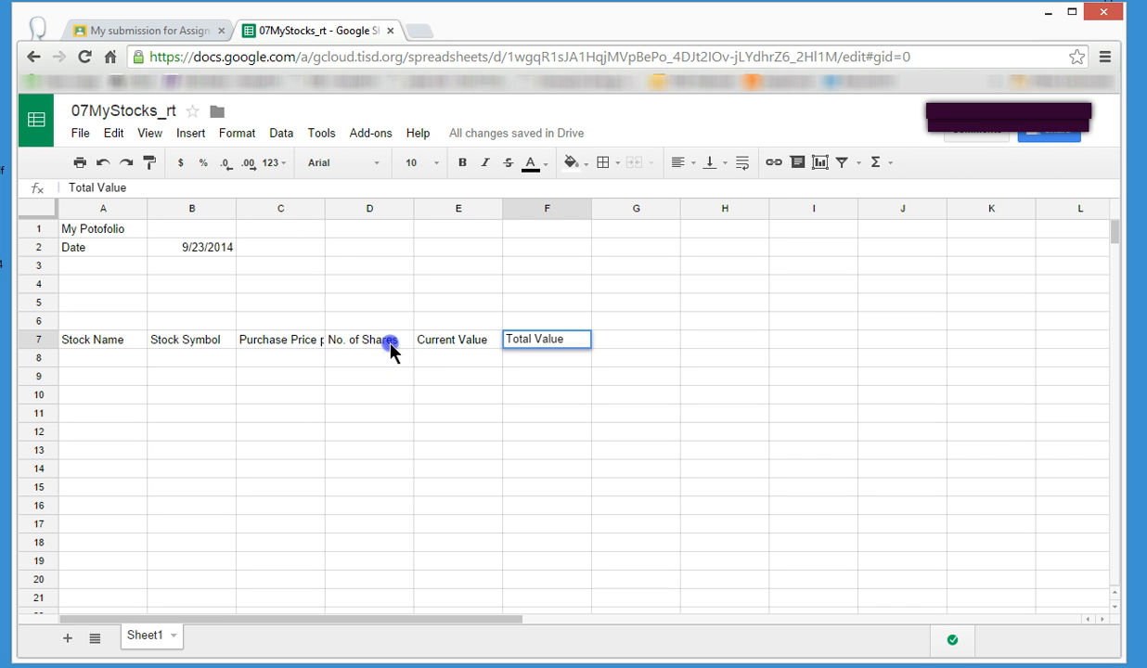
pyautogui.click(246, 189)
pyautogui.write('Putchase')
pyautogui.press('BackSpace')
pyautogui.press('BackSpace')
pyautogui.press('BackSpace')
pyautogui.press('BackSpace')
pyautogui.press('BackSpace')
pyautogui.press('BackSpace')
pyautogui.write('rchased')
pyautogui.press('Return')
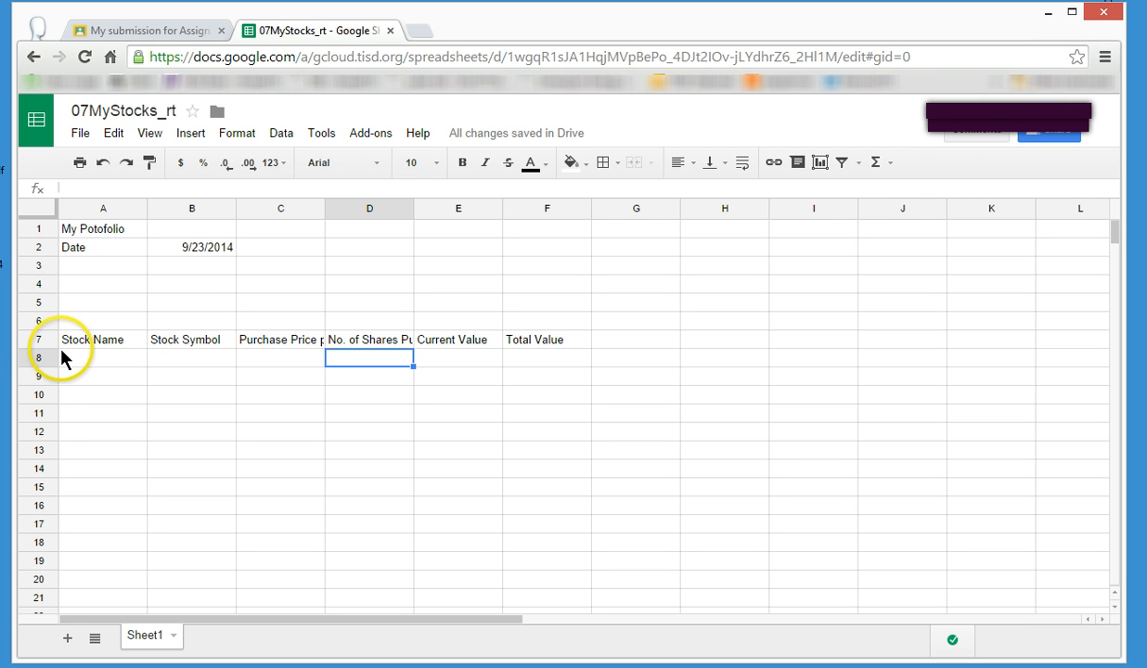
# Increase the height of row 7 and align its headings vertically to the middle.
pyautogui.moveTo(45, 345); pyautogui.dragTo(46, 376)
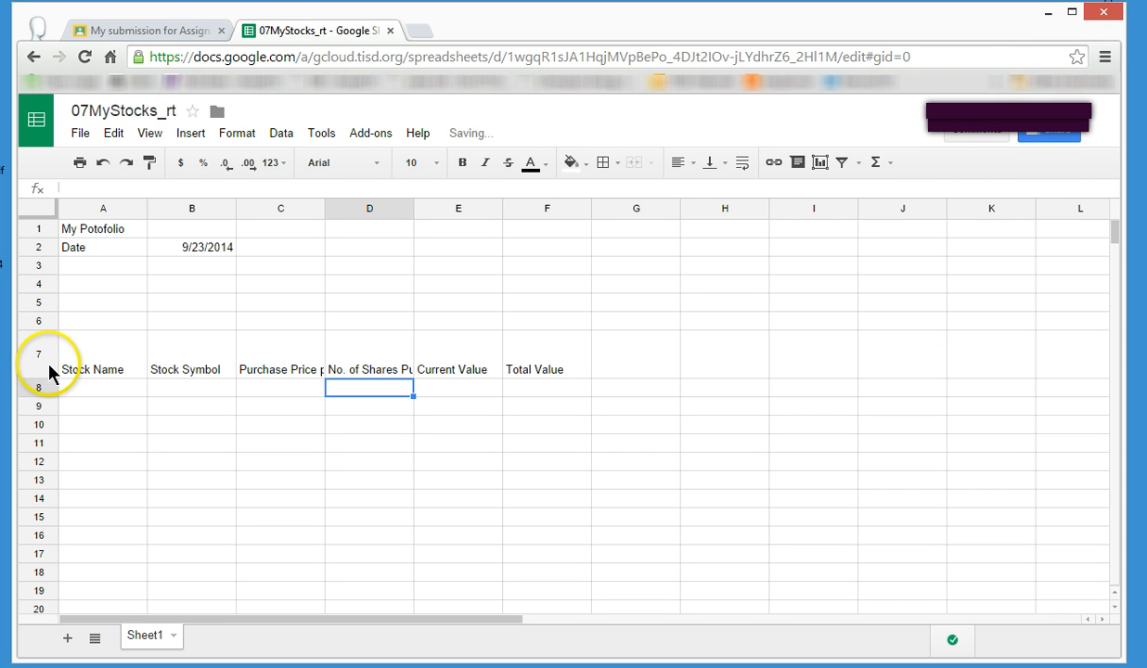
pyautogui.click(48, 359)
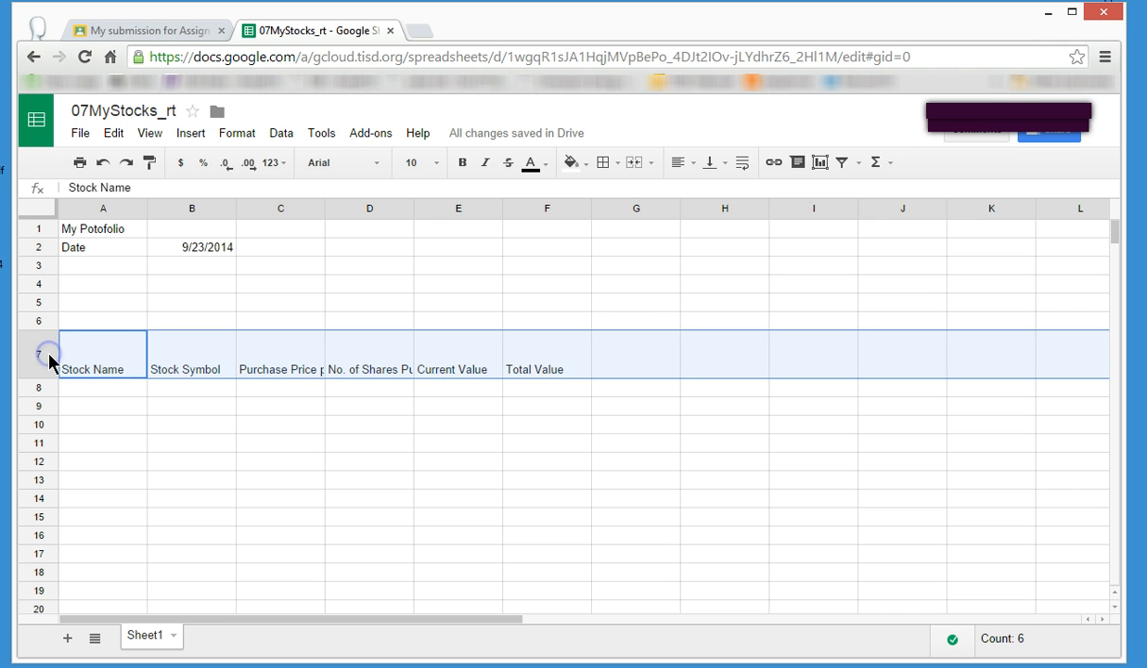
pyautogui.click(722, 166)
pyautogui.click(738, 192)
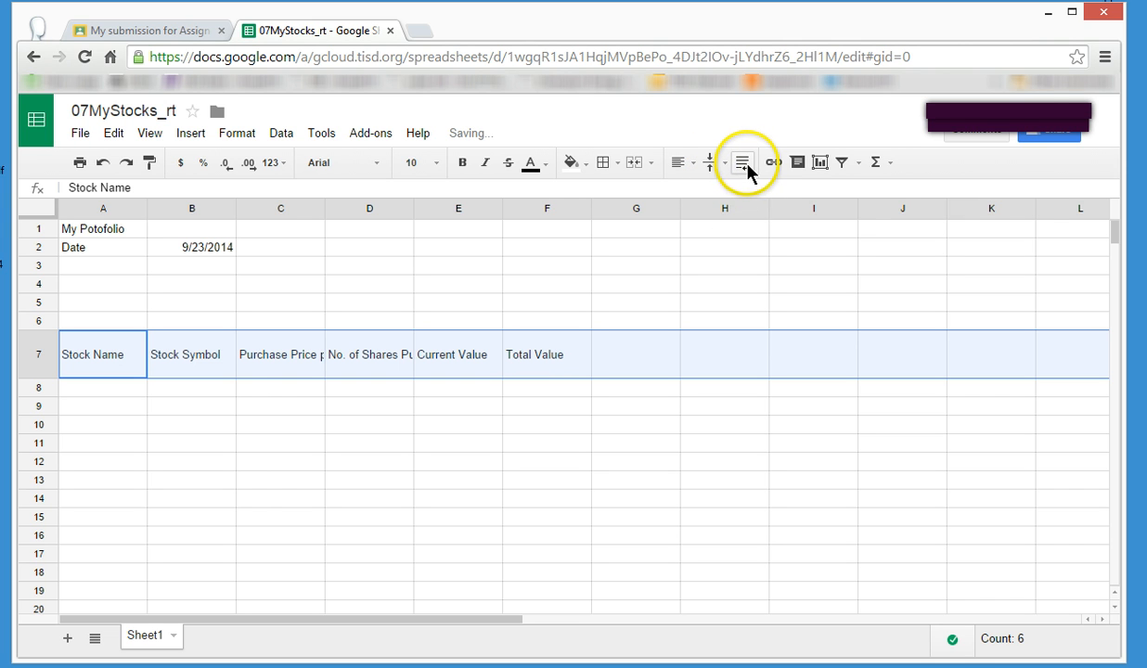
# Wrap the text of the headings in row 7 and center them horizontally.
pyautogui.click(746, 165)
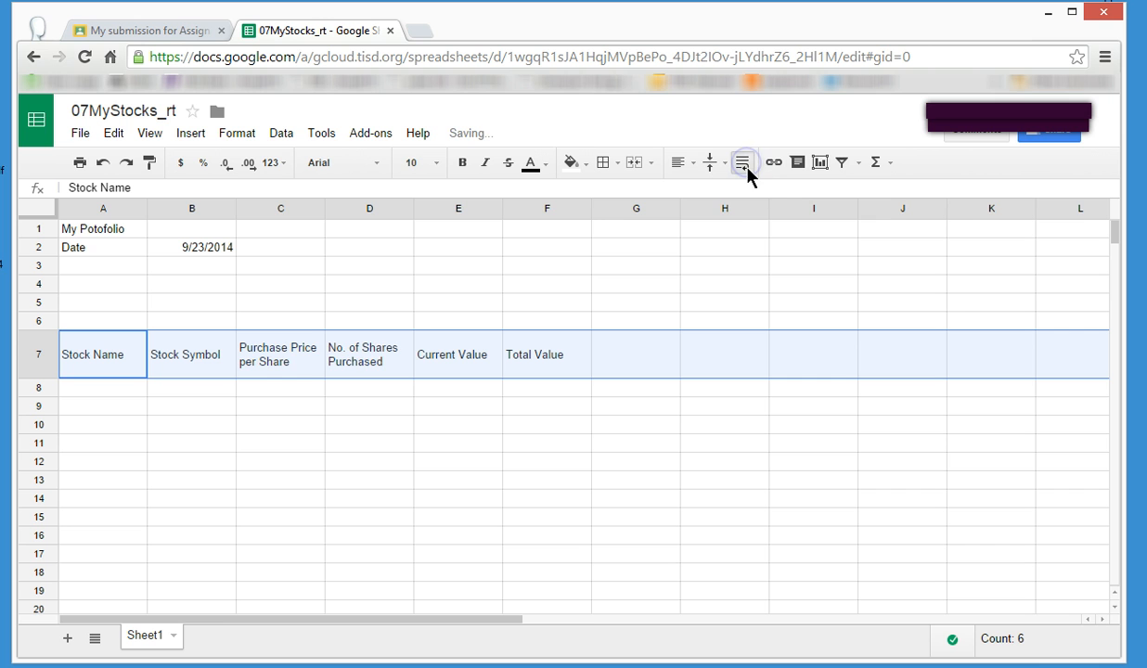
pyautogui.click(679, 164)
pyautogui.click(706, 192)
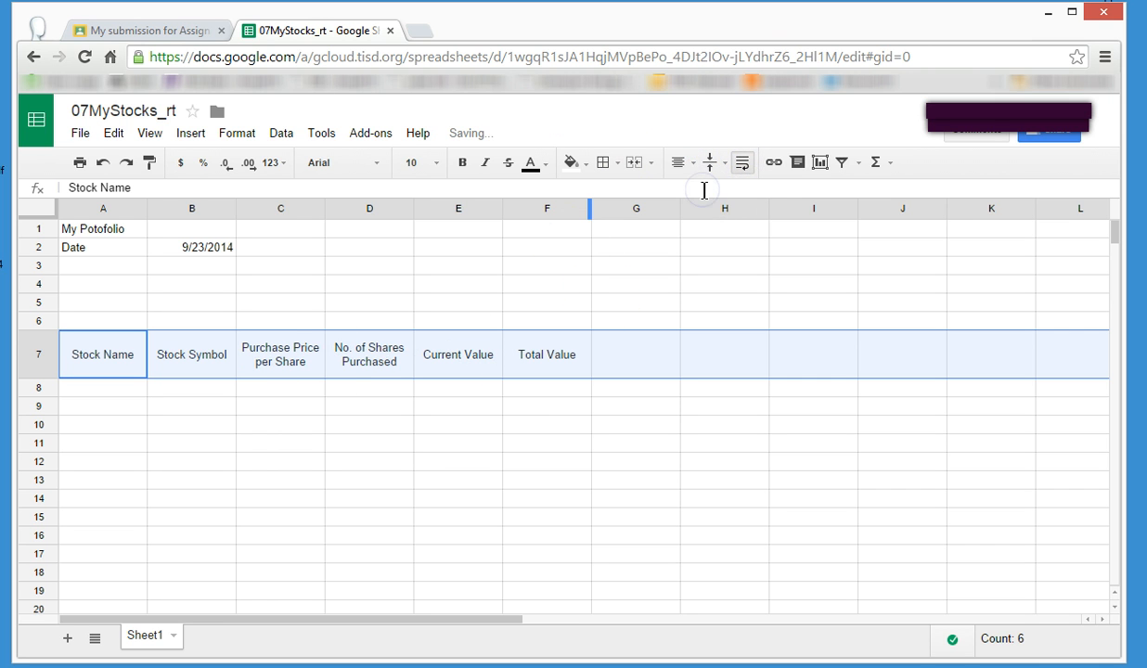
pyautogui.click(641, 366)
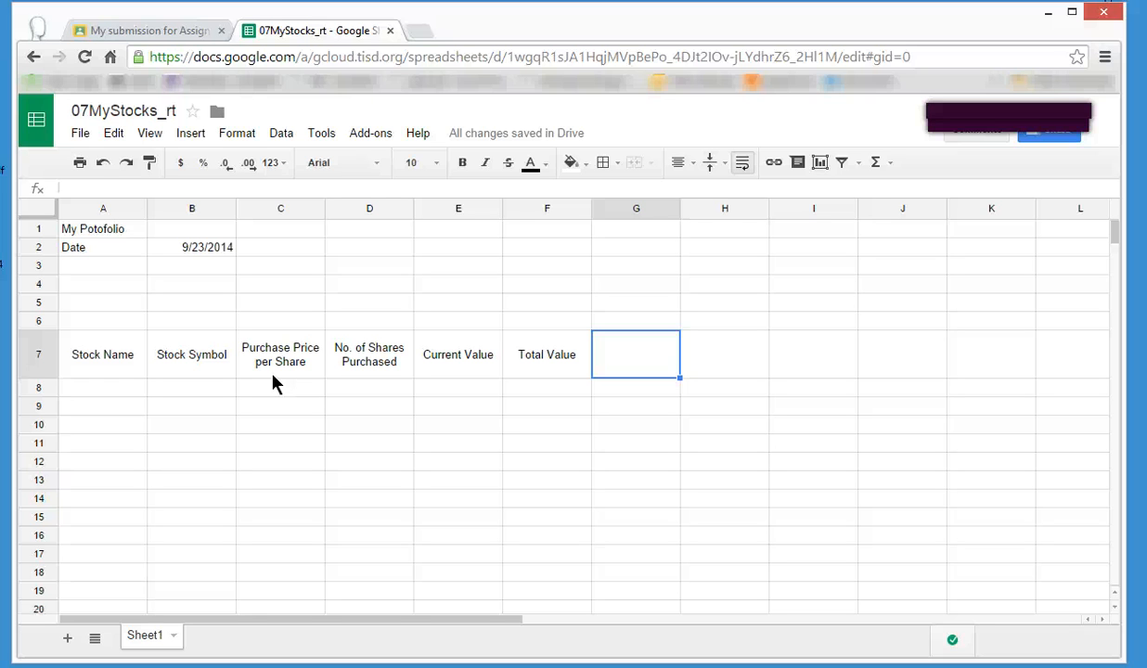
# Insert a new column before the Stock Name column and make it narrow.
pyautogui.click(101, 340)
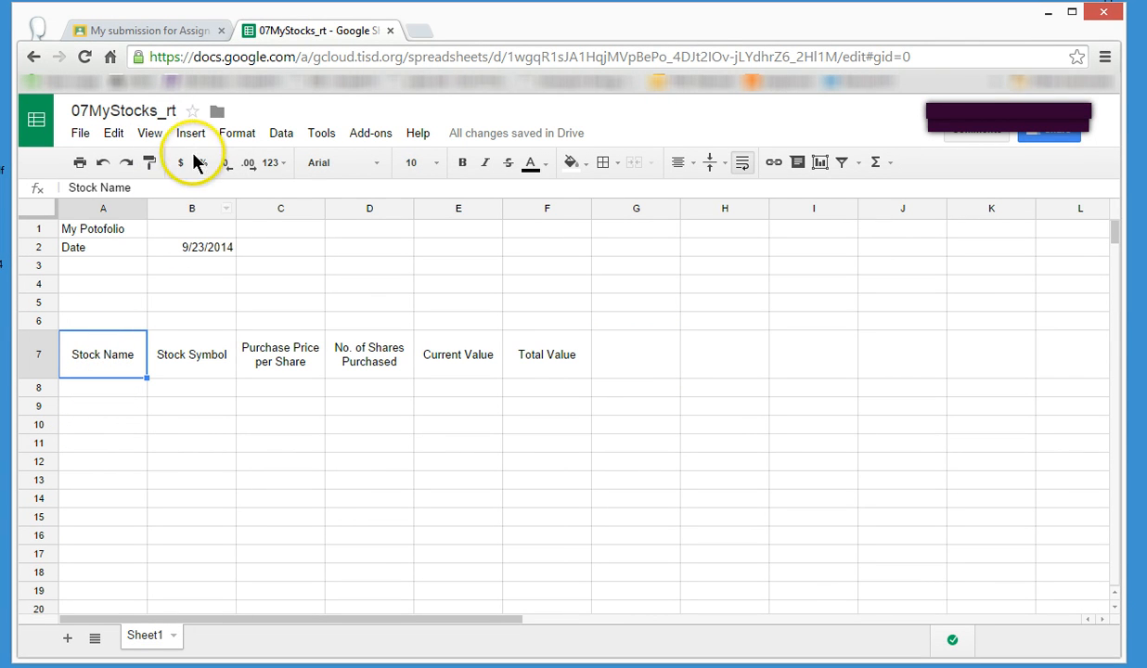
pyautogui.click(196, 135)
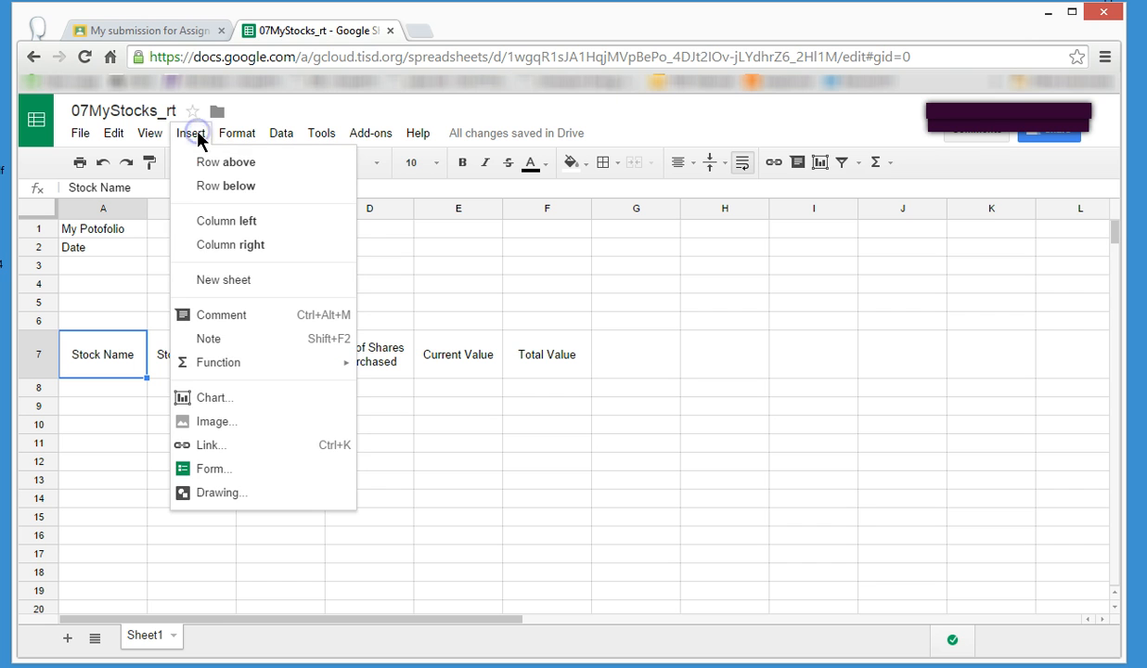
pyautogui.click(238, 224)
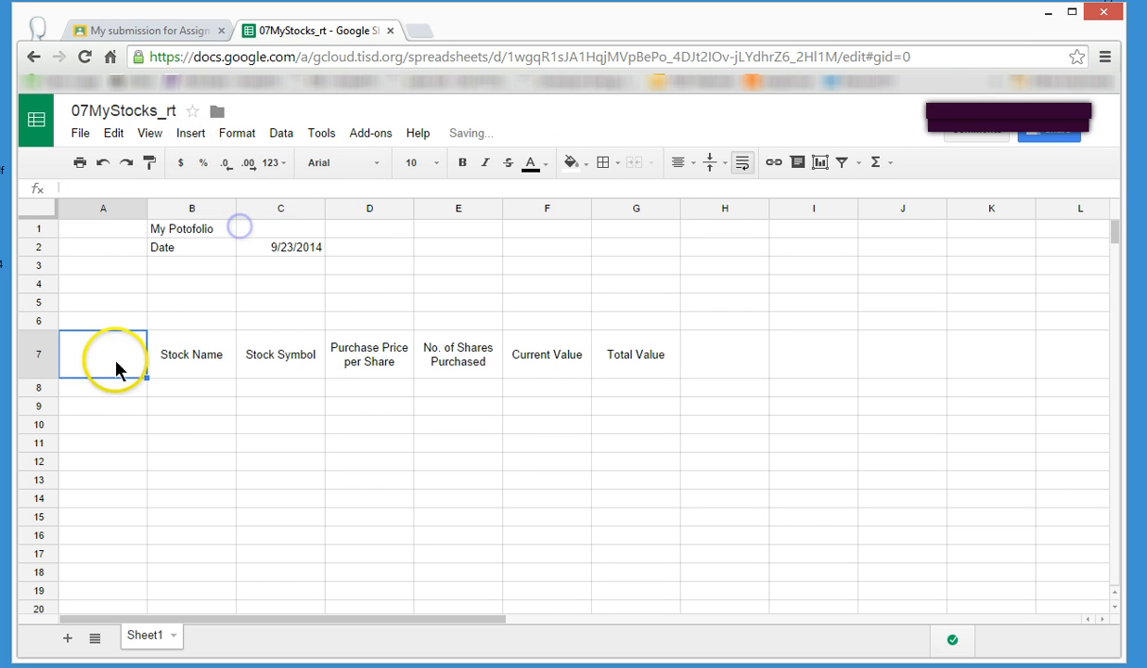
pyautogui.moveTo(146, 212); pyautogui.dragTo(82, 210)
# Number the stock rows 1 to 5 in A8:A12 by entering 1 and 2 and filling the series down.
pyautogui.click(75, 389)
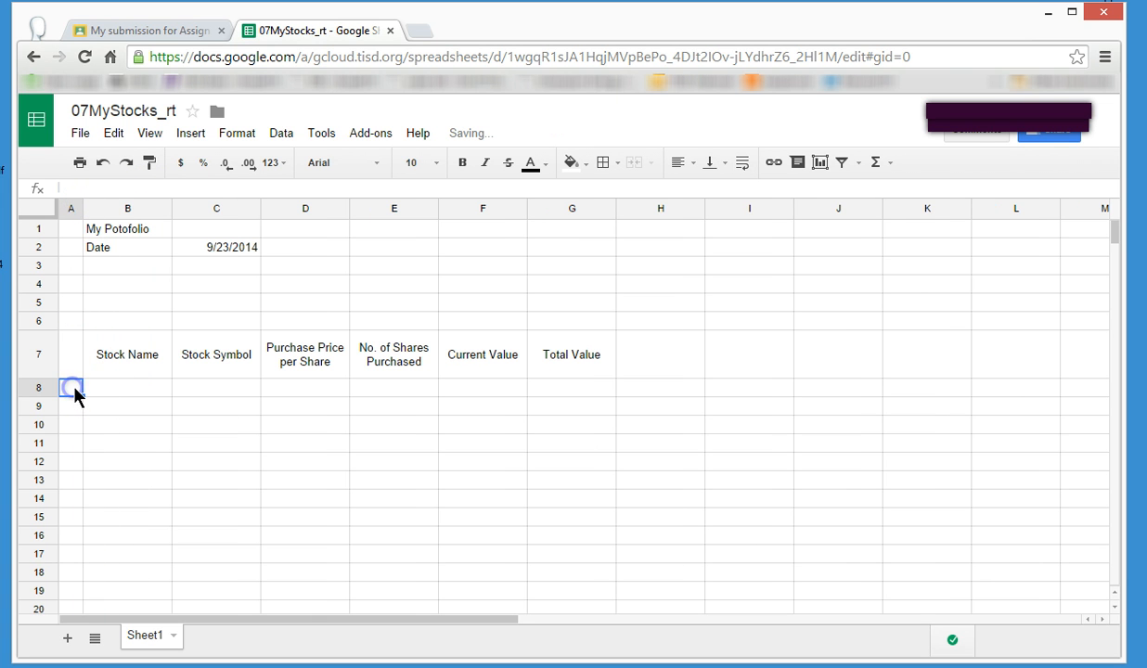
pyautogui.write('1')
pyautogui.press('Return')
pyautogui.write('2')
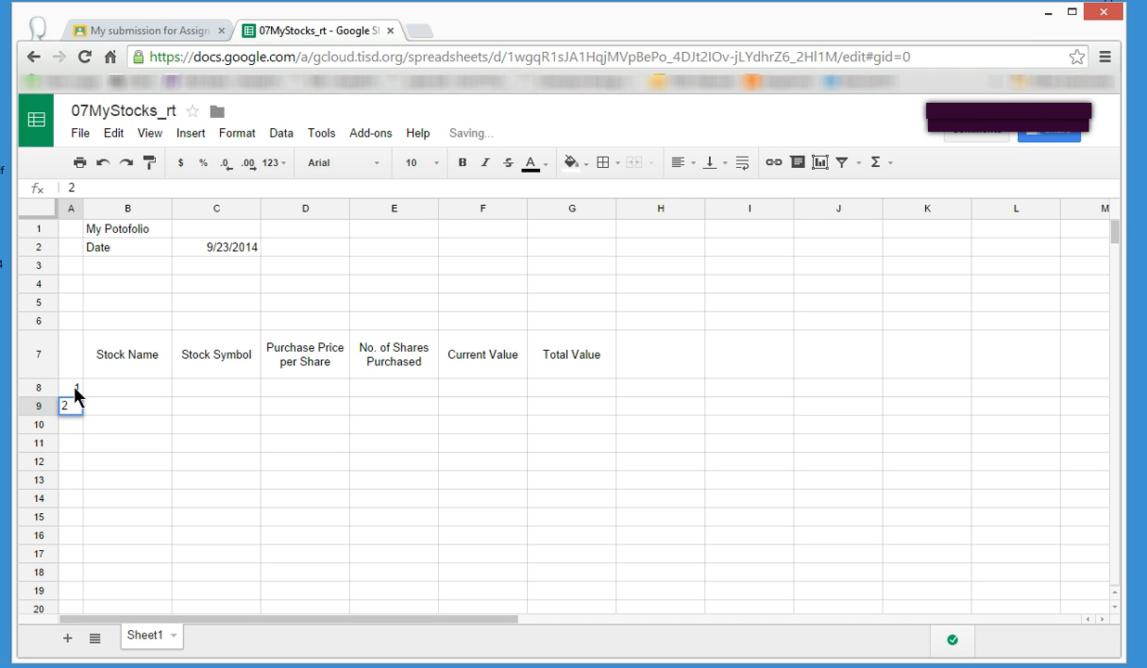
pyautogui.press('Return')
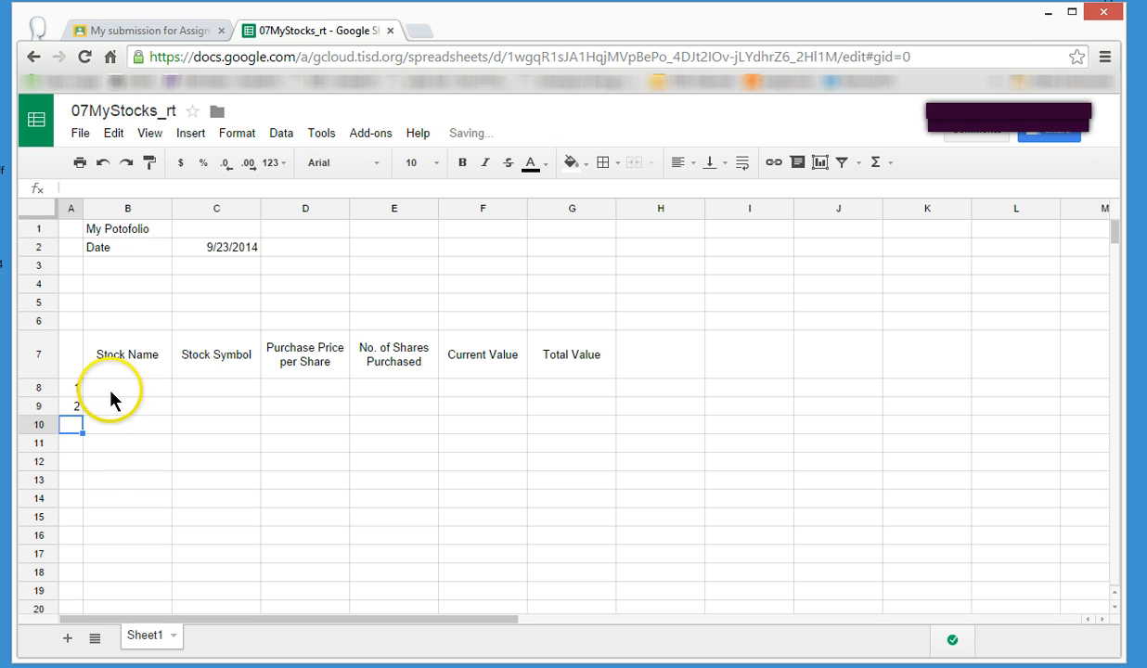
pyautogui.moveTo(80, 390); pyautogui.dragTo(79, 409)
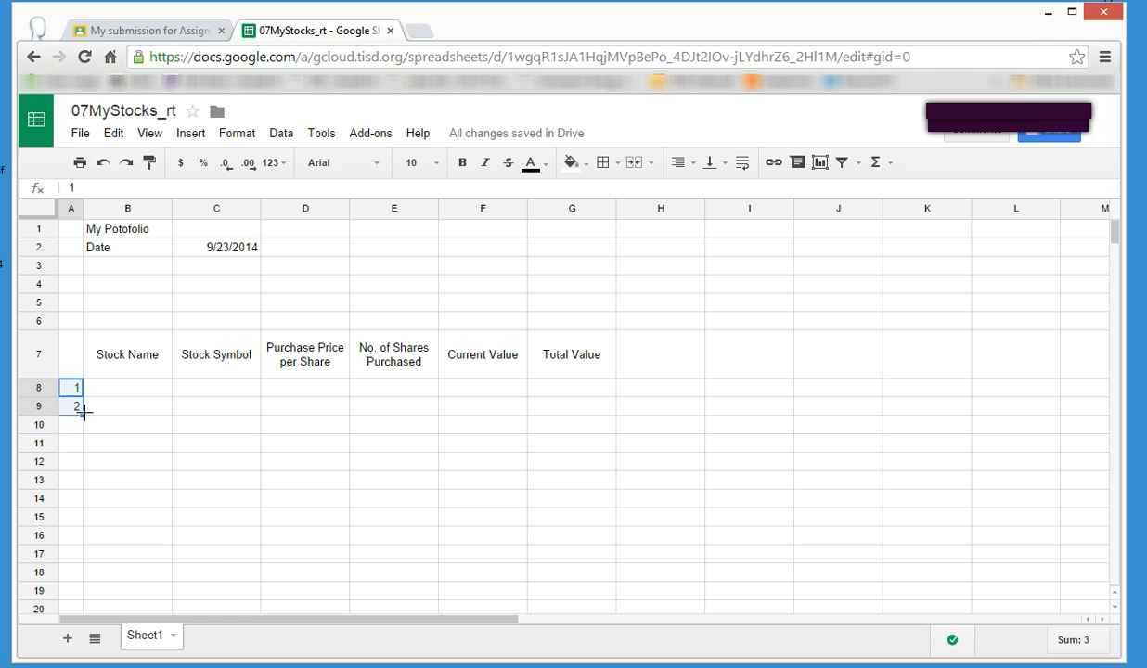
pyautogui.moveTo(84, 410); pyautogui.dragTo(81, 464)
pyautogui.click(658, 433)
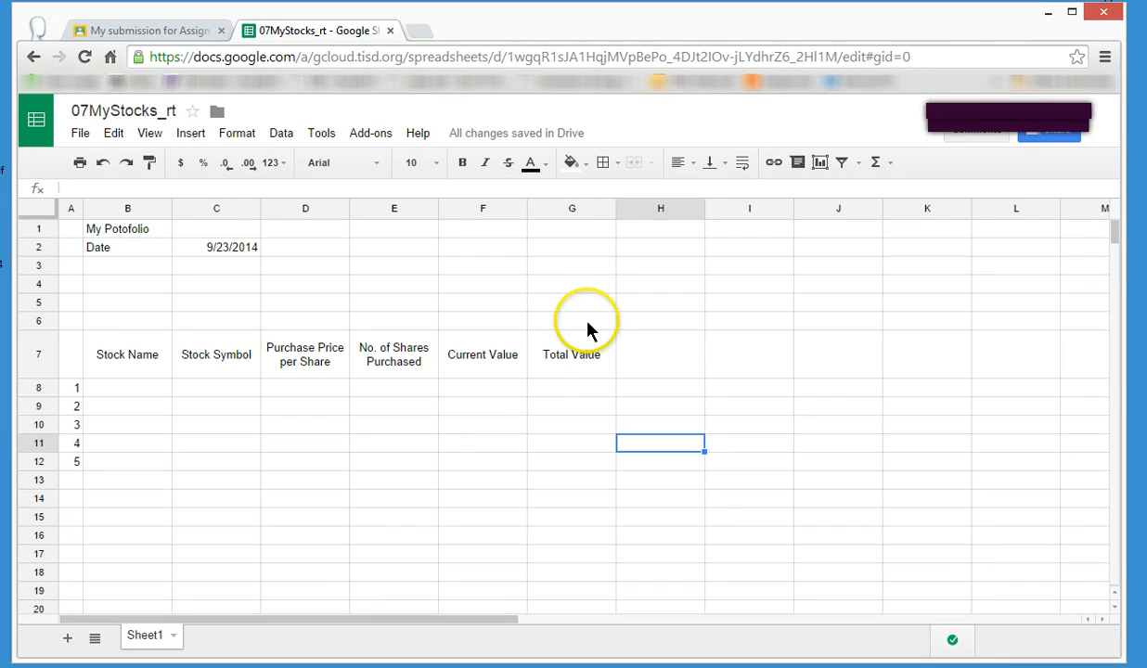
# Enter the formula =E8*F8 in cell G8 to multiply the shares purchased by their current value.
pyautogui.click(575, 390)
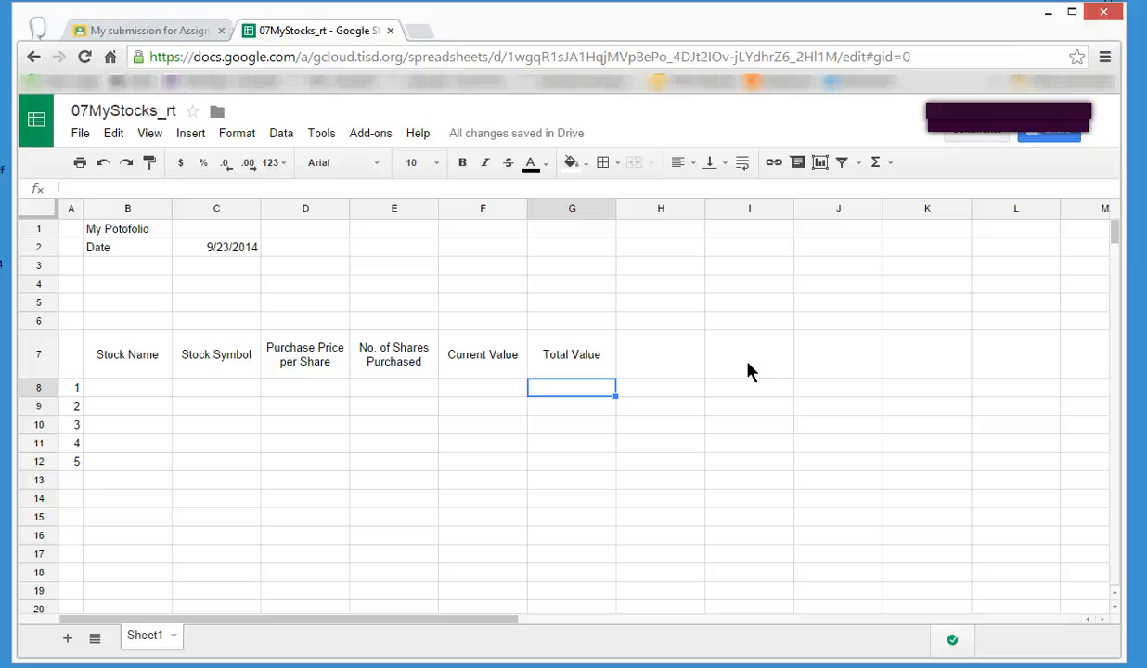
pyautogui.write('=')
pyautogui.press('BackSpace')
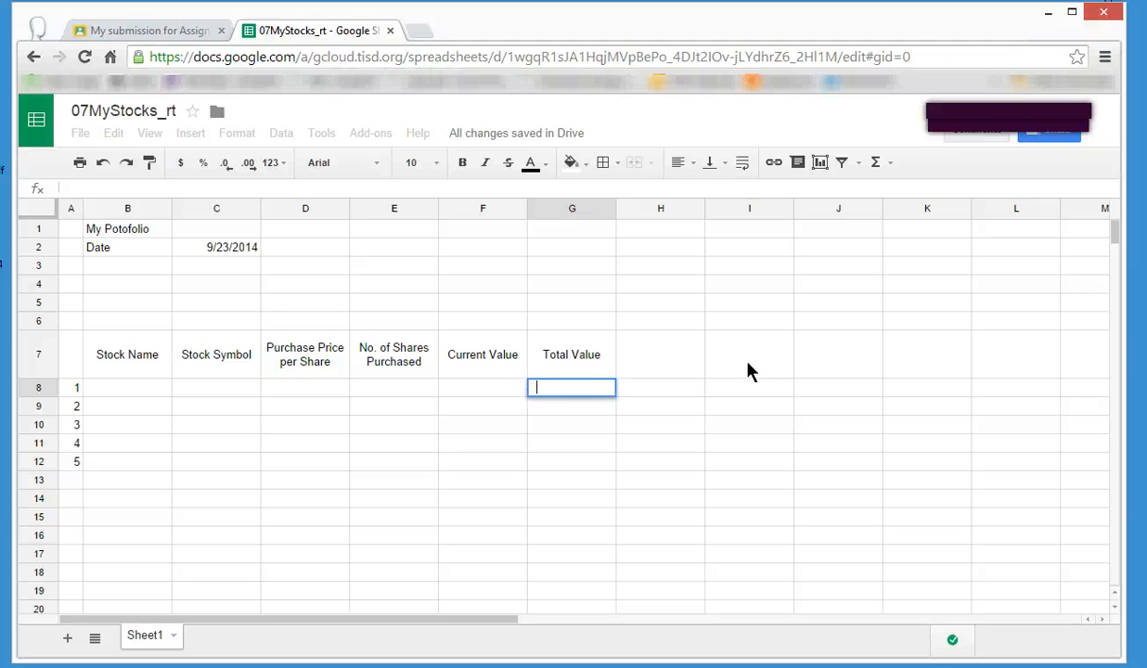
pyautogui.write('=')
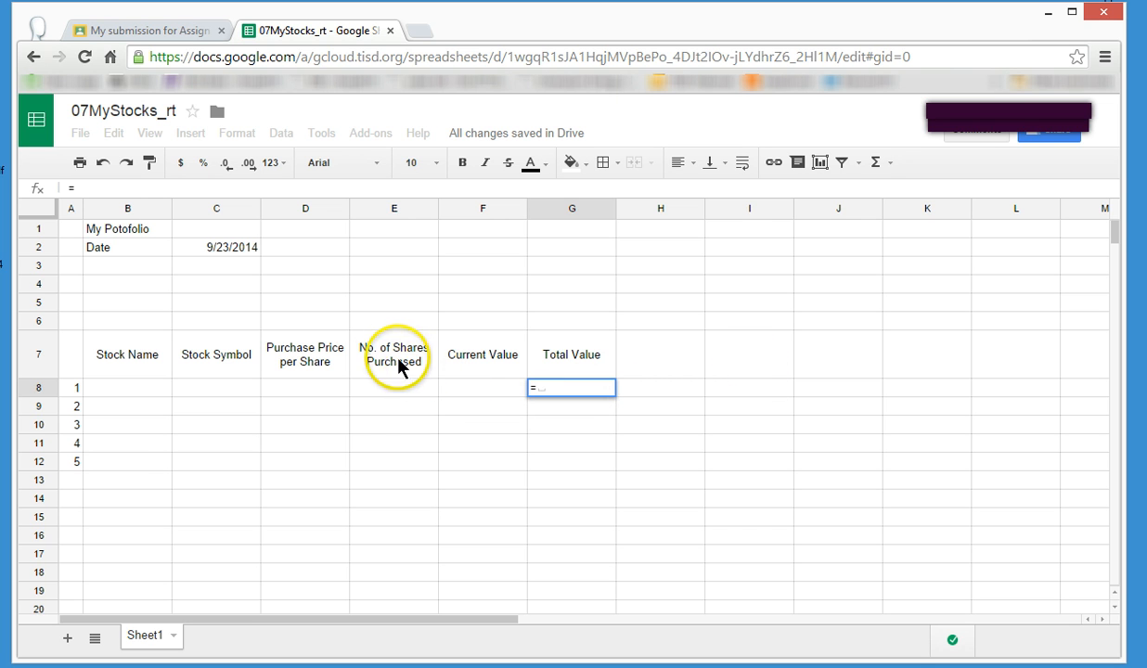
pyautogui.click(389, 388)
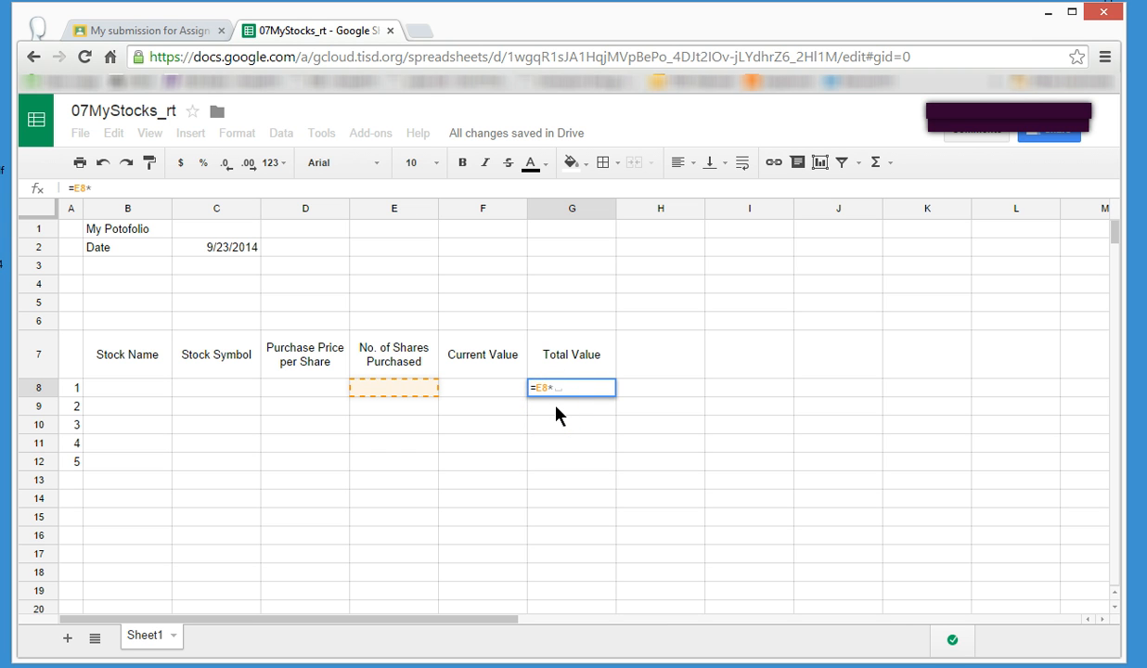
pyautogui.click(484, 397)
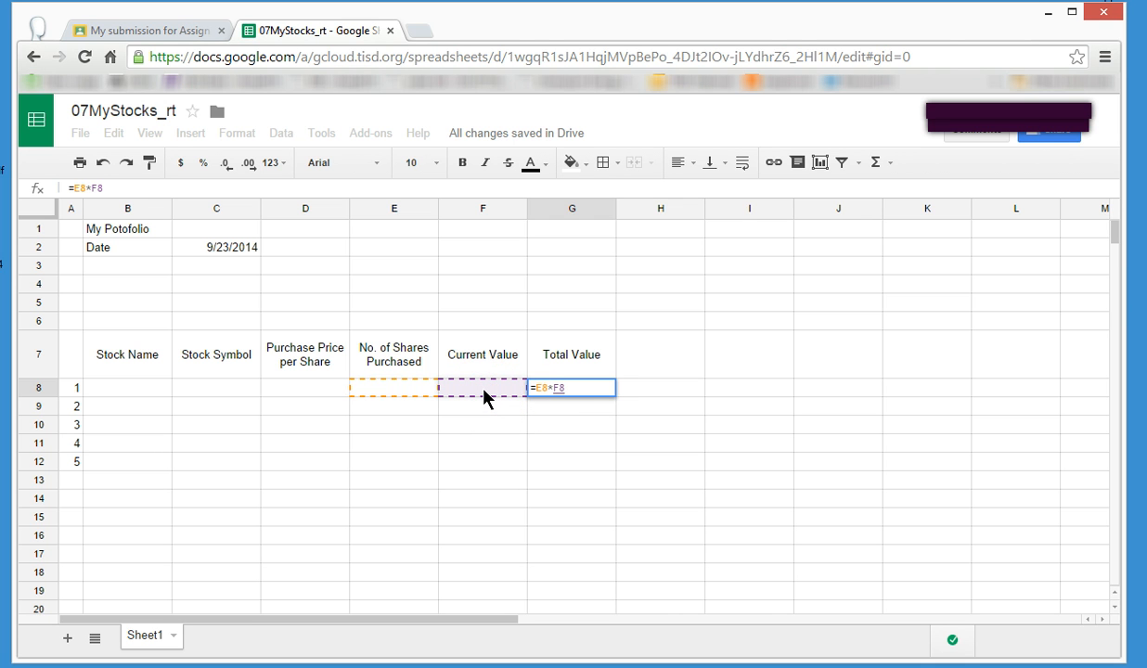
pyautogui.press('Return')
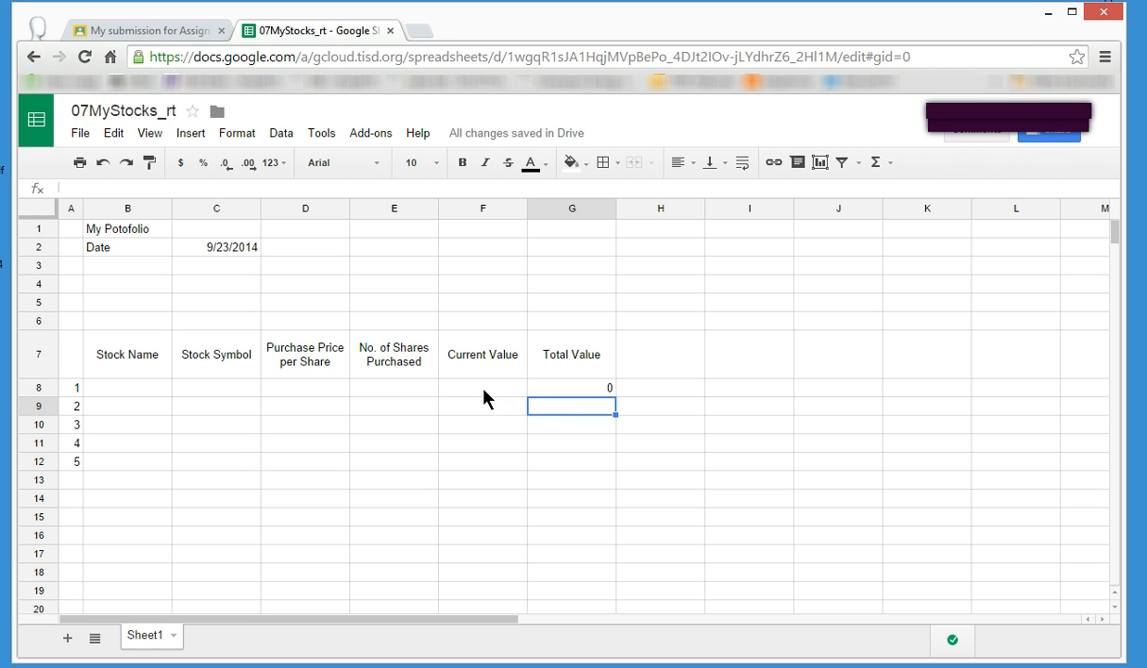
# Fill the Total Value formula from cell G8 down through G12.
pyautogui.click(543, 391)
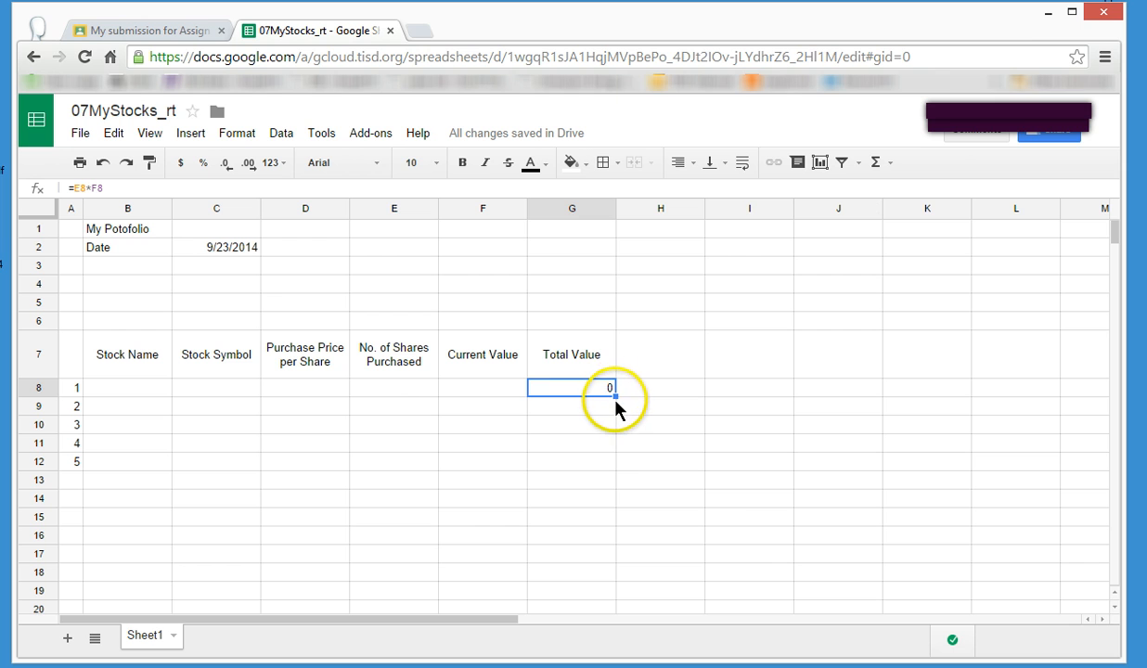
pyautogui.moveTo(613, 392); pyautogui.dragTo(609, 464)
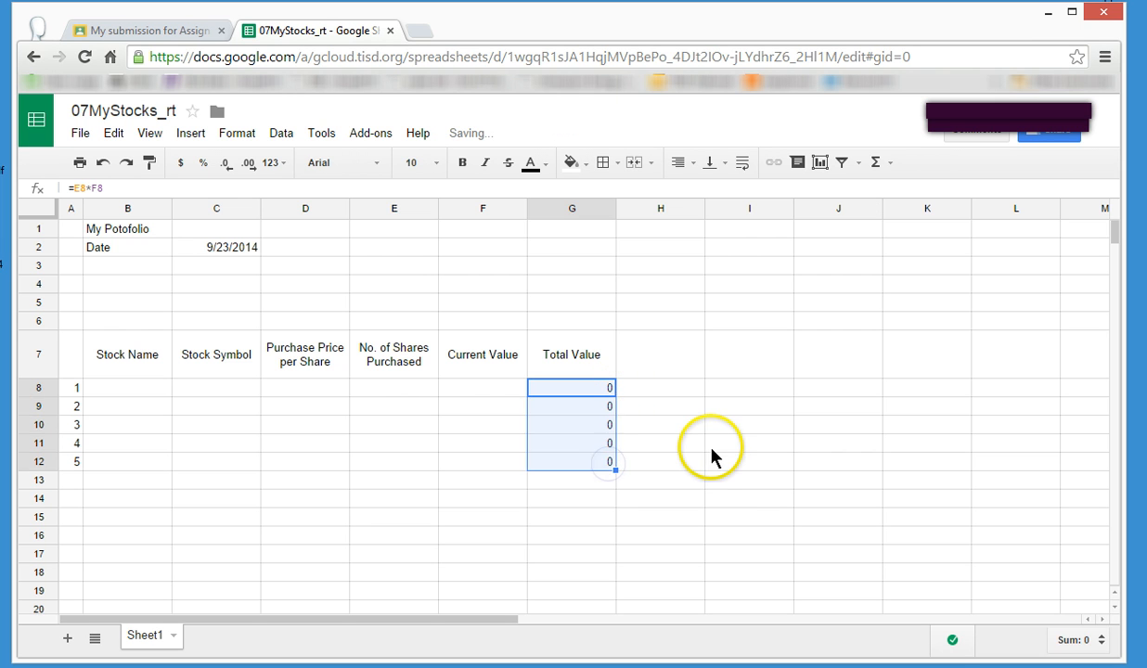
pyautogui.click(712, 449)
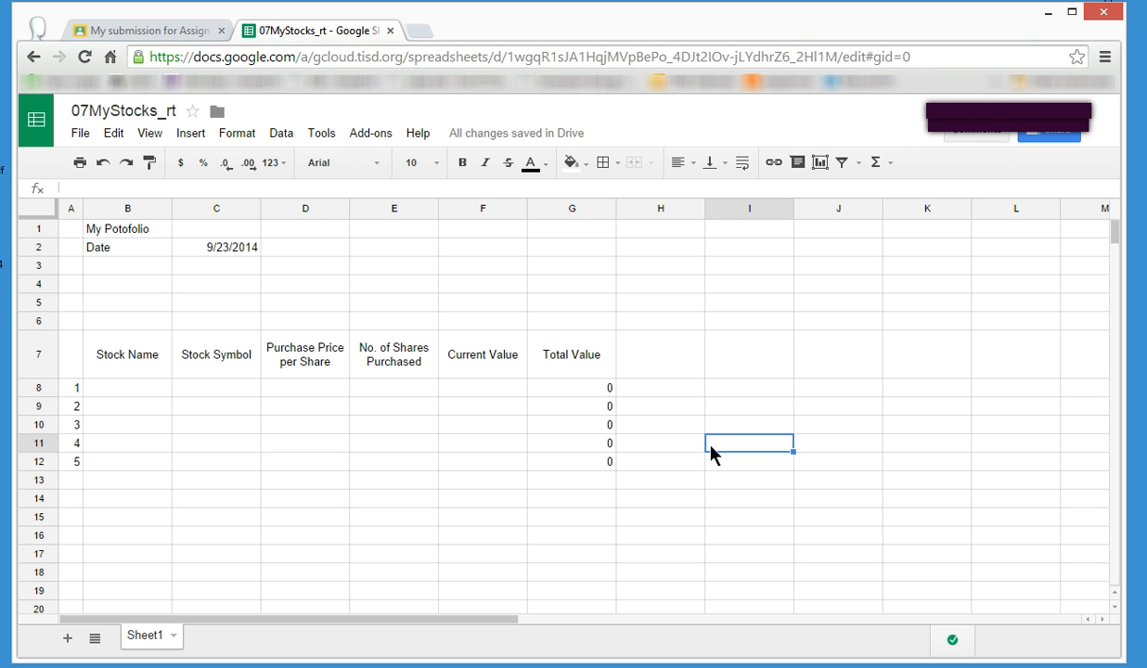
# Check the copied formulas in the Total Value column cell by cell from G8 to G11.
pyautogui.click(603, 390)
pyautogui.press('Down')
pyautogui.press('Down')
pyautogui.press('Down')
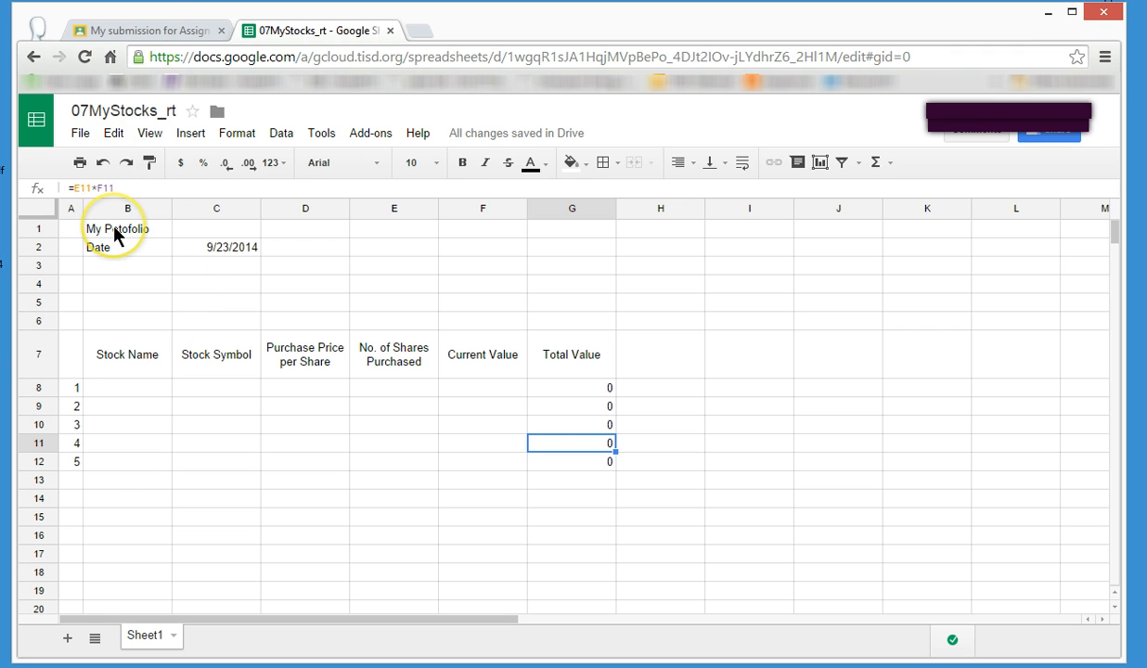
pyautogui.press('Up')
pyautogui.press('Up')
pyautogui.press('Up')
pyautogui.press('Down')
pyautogui.press('Down')
pyautogui.press('Down')
# Enter the label "Starting Portfolio" in cell E1.
pyautogui.click(376, 230)
pyautogui.write('S')
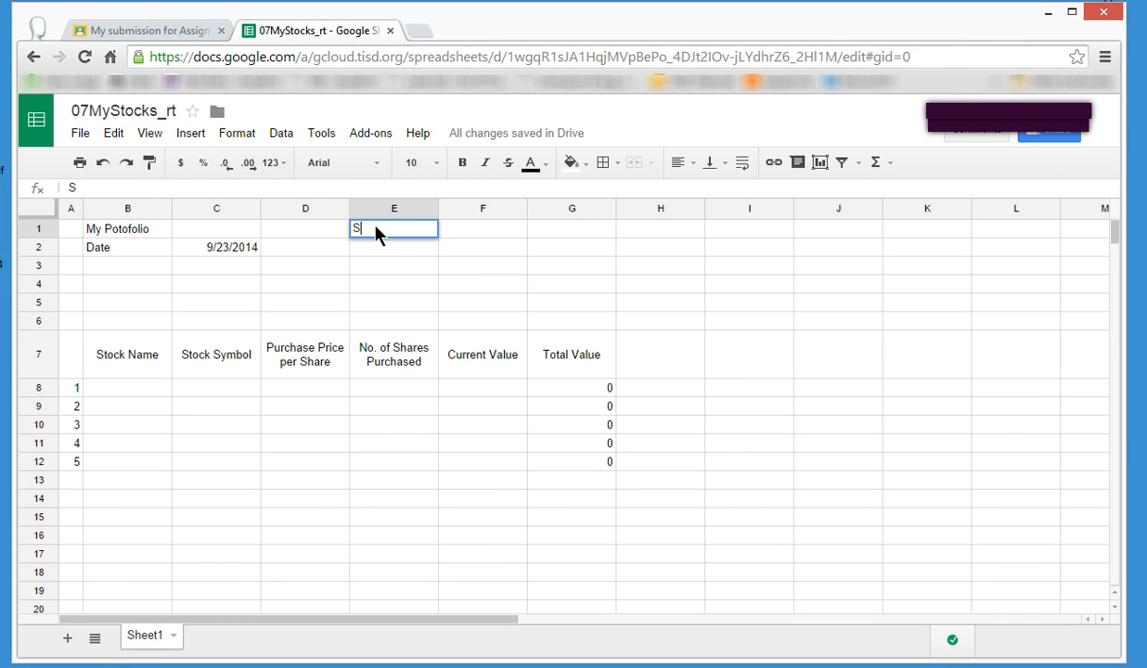
pyautogui.write('tarting Portfolio')
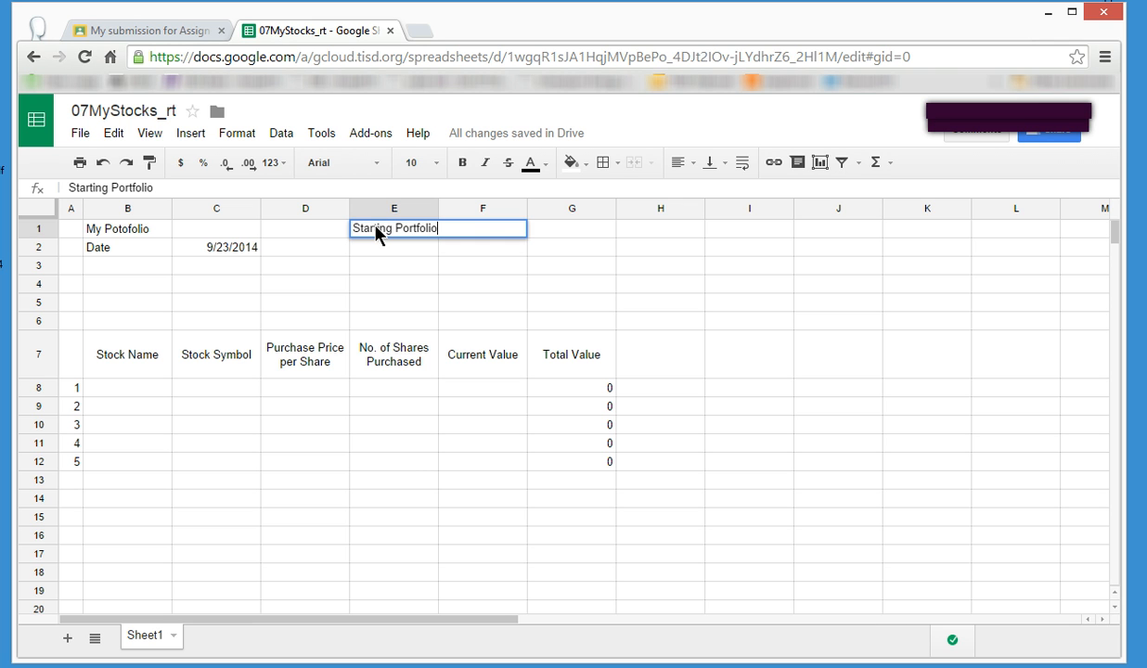
pyautogui.press('Return')
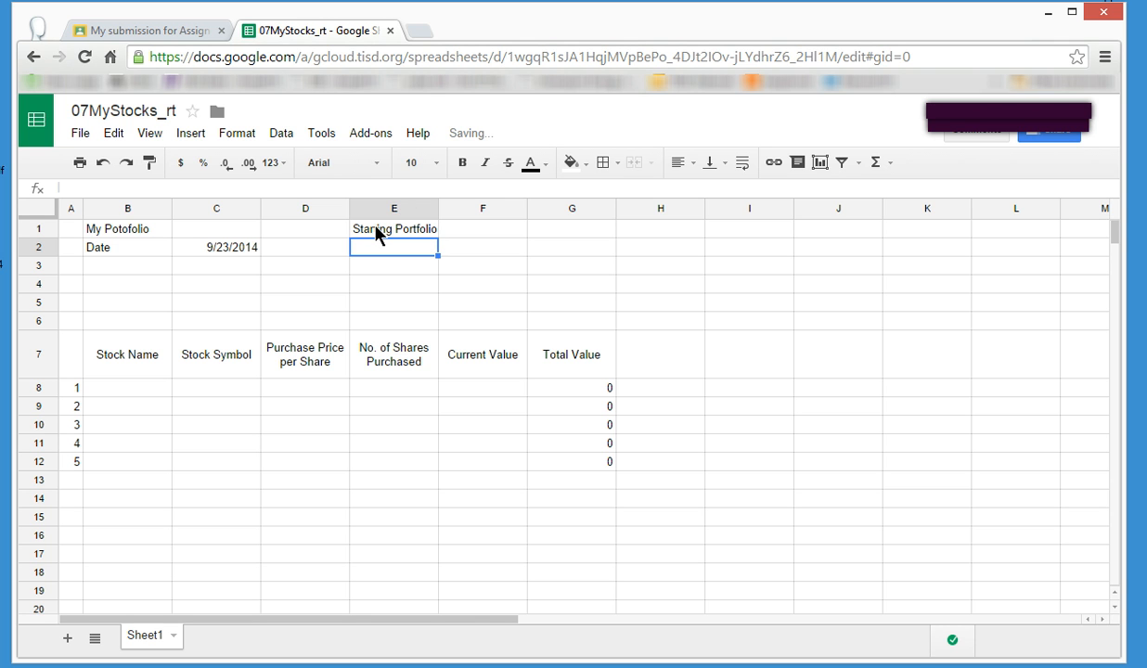
# Enter the label "CUrrent Value" in cell E2.
pyautogui.write('CUrrent Va')
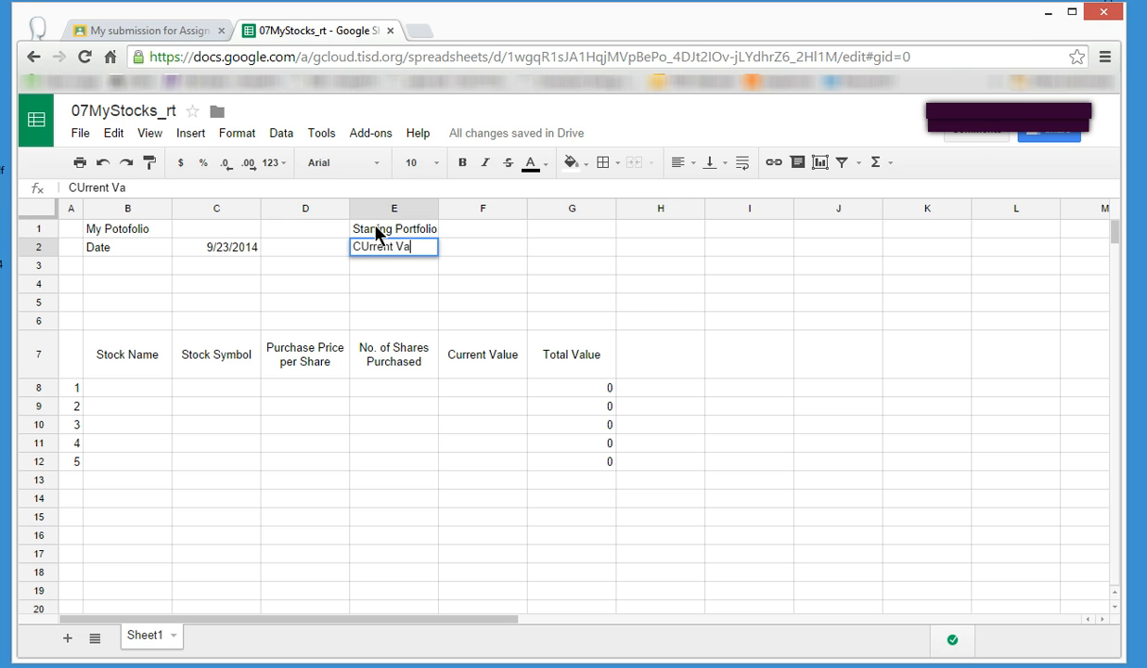
pyautogui.write('lue')
pyautogui.press('Return')
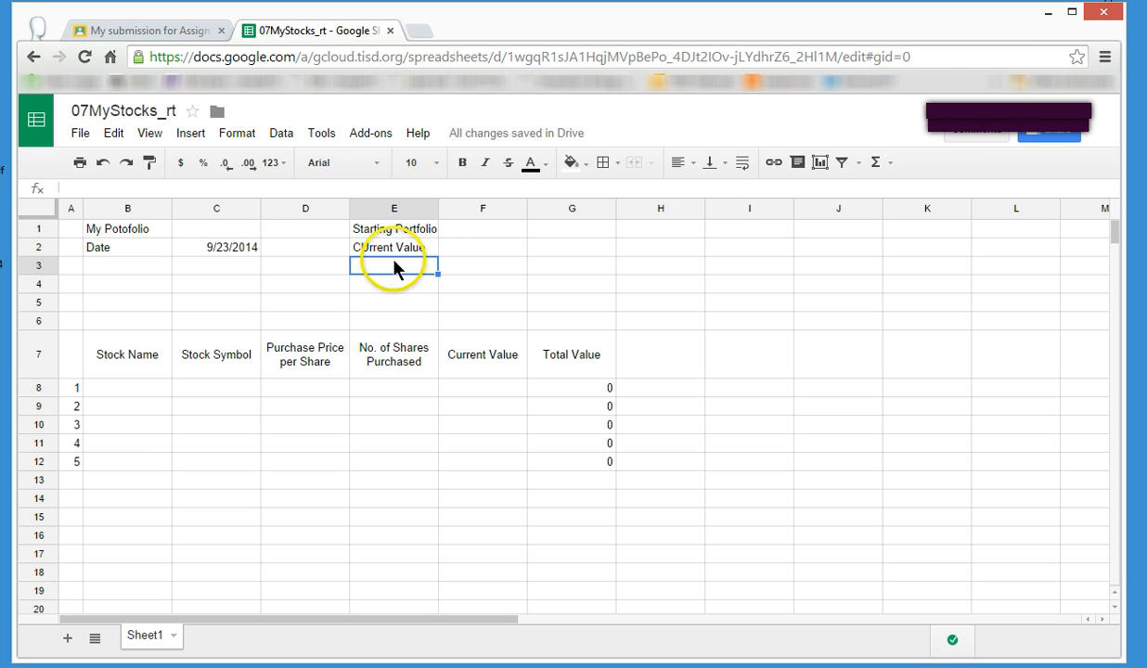
# Correct the capitalization of the label in cell E2 to read "Current Value".
pyautogui.click(369, 247)
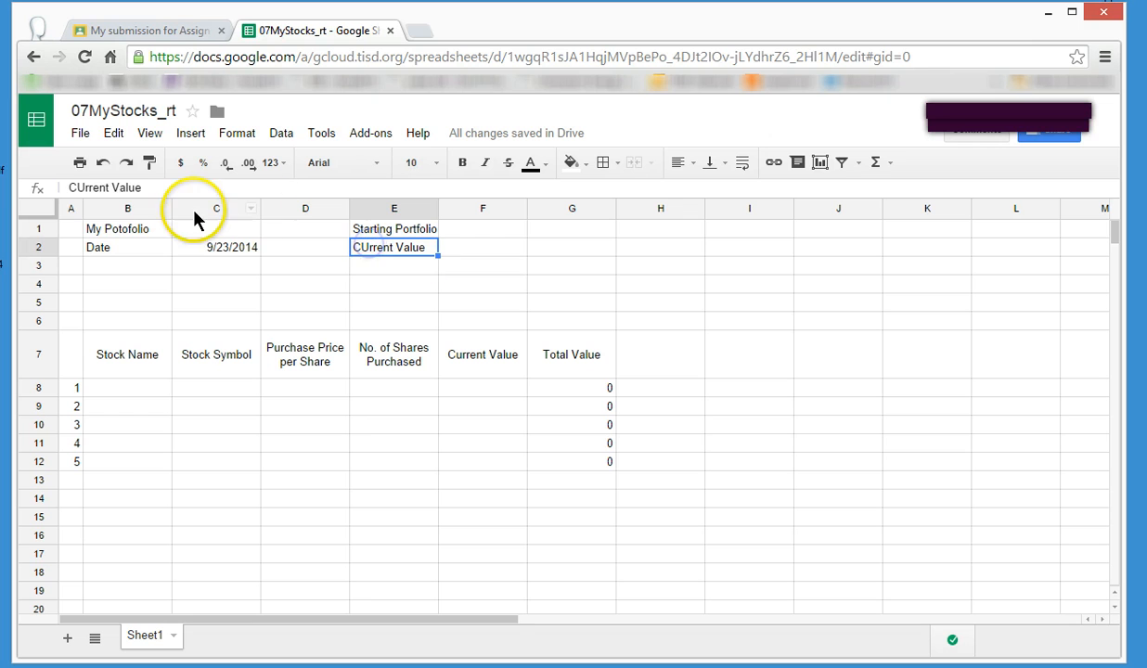
pyautogui.click(83, 193)
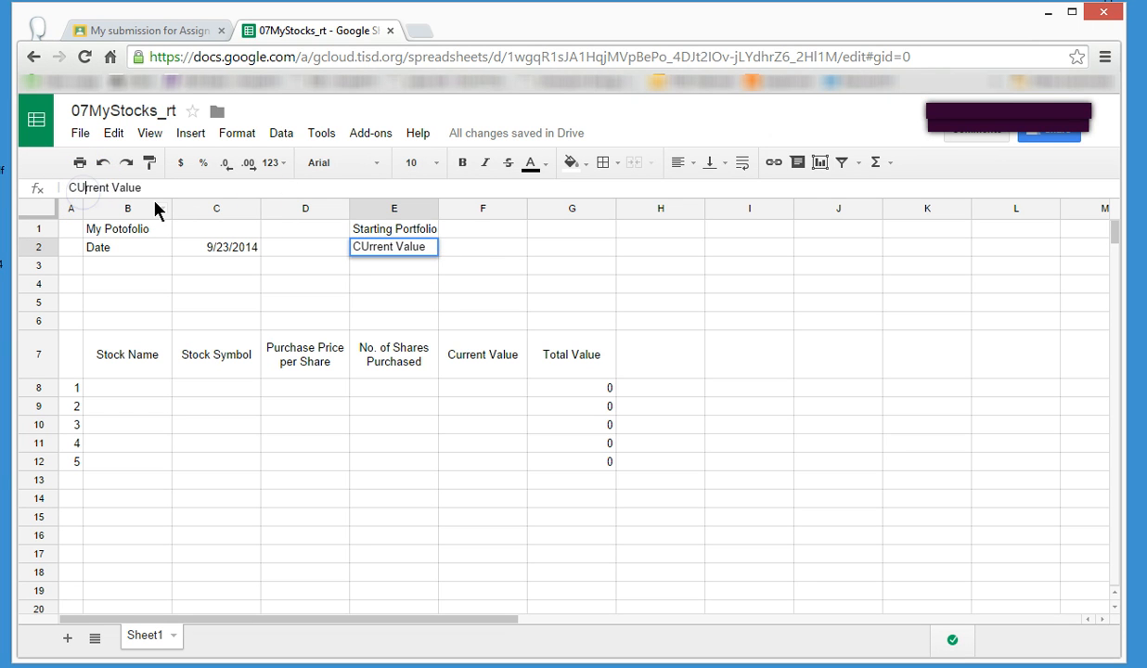
pyautogui.write('u')
pyautogui.press('BackSpace')
pyautogui.press('BackSpace')
pyautogui.write('u')
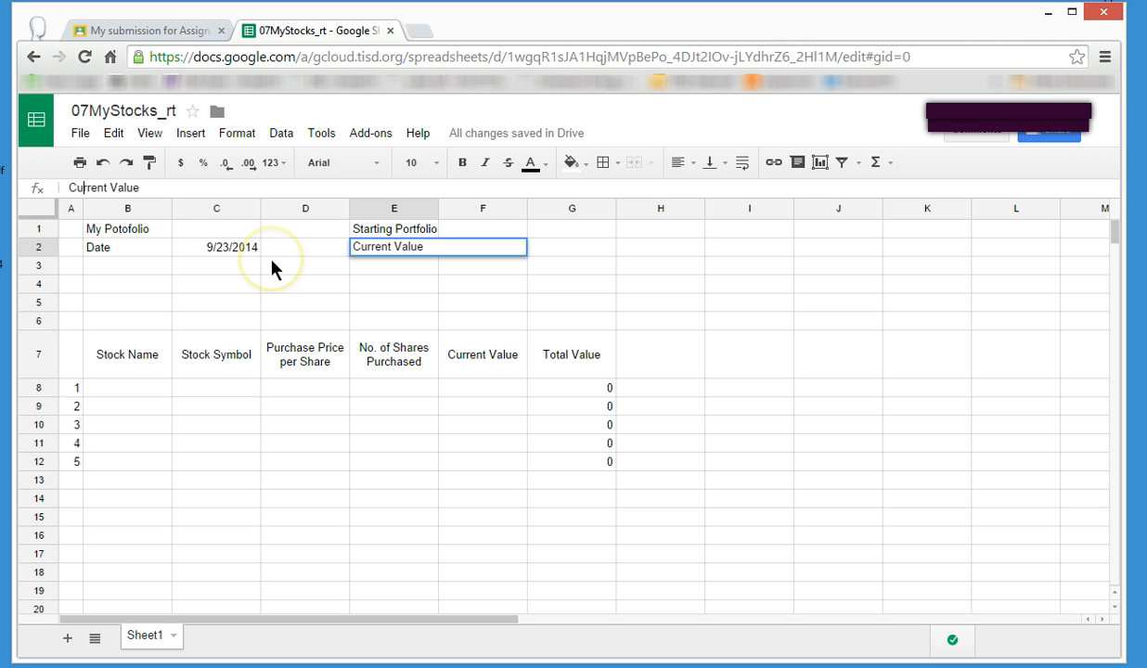
pyautogui.press('Return')
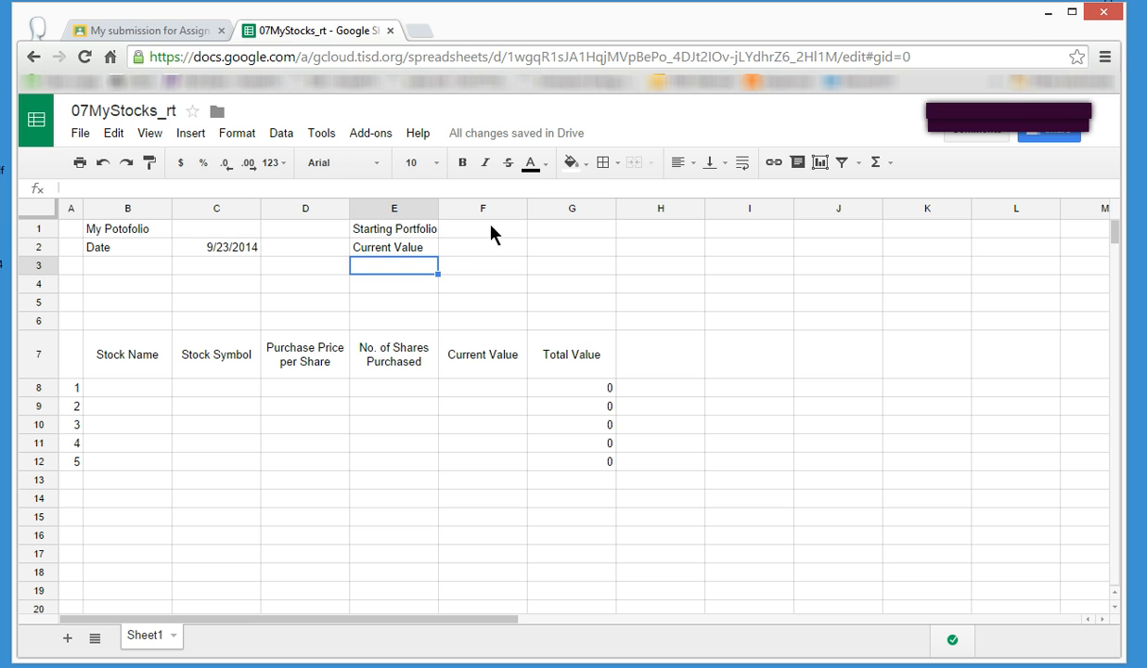
# Enter the Starting Portfolio formula =SUM(D8:D12) in cell F1 to total the Purchase Price per Share column.
pyautogui.click(488, 250)
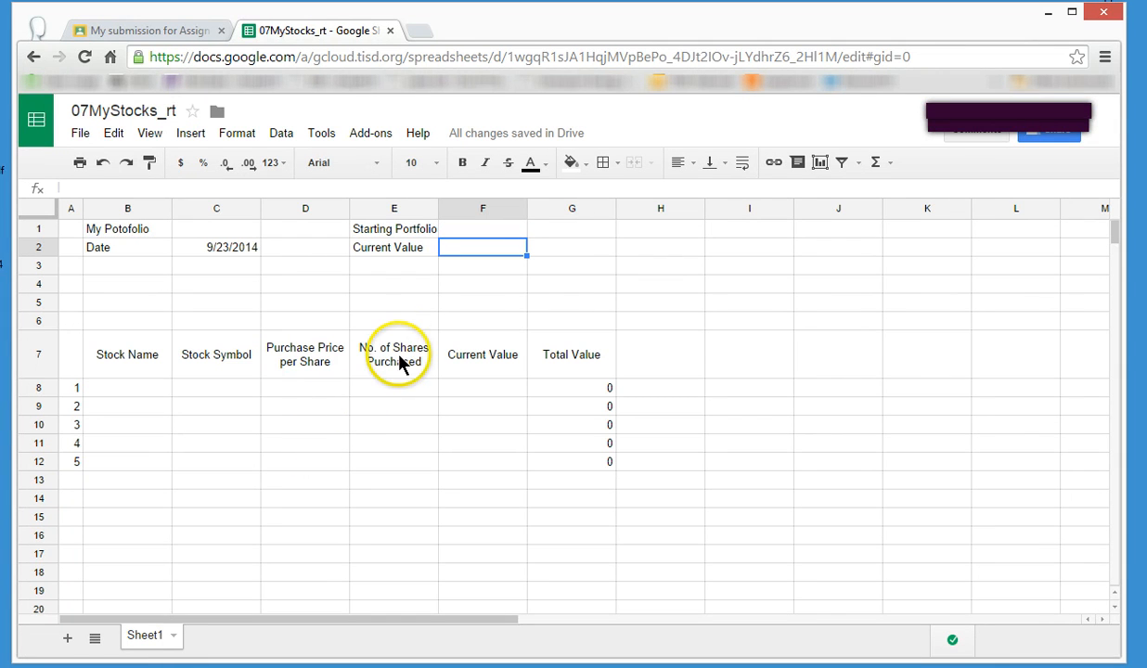
pyautogui.click(492, 232)
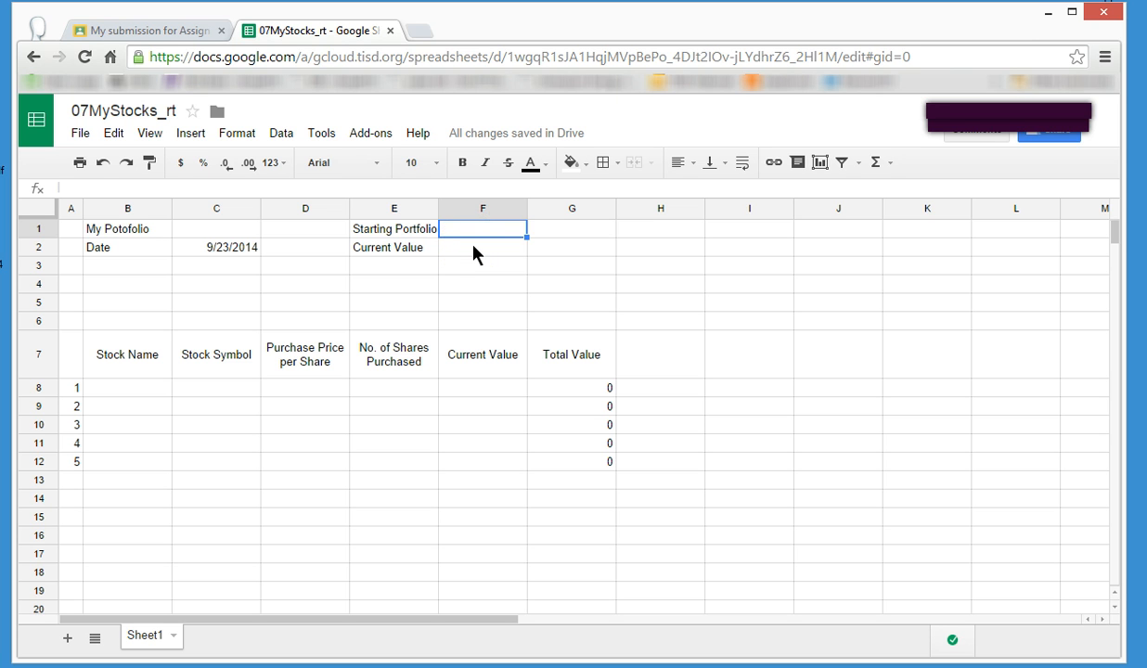
pyautogui.click(881, 164)
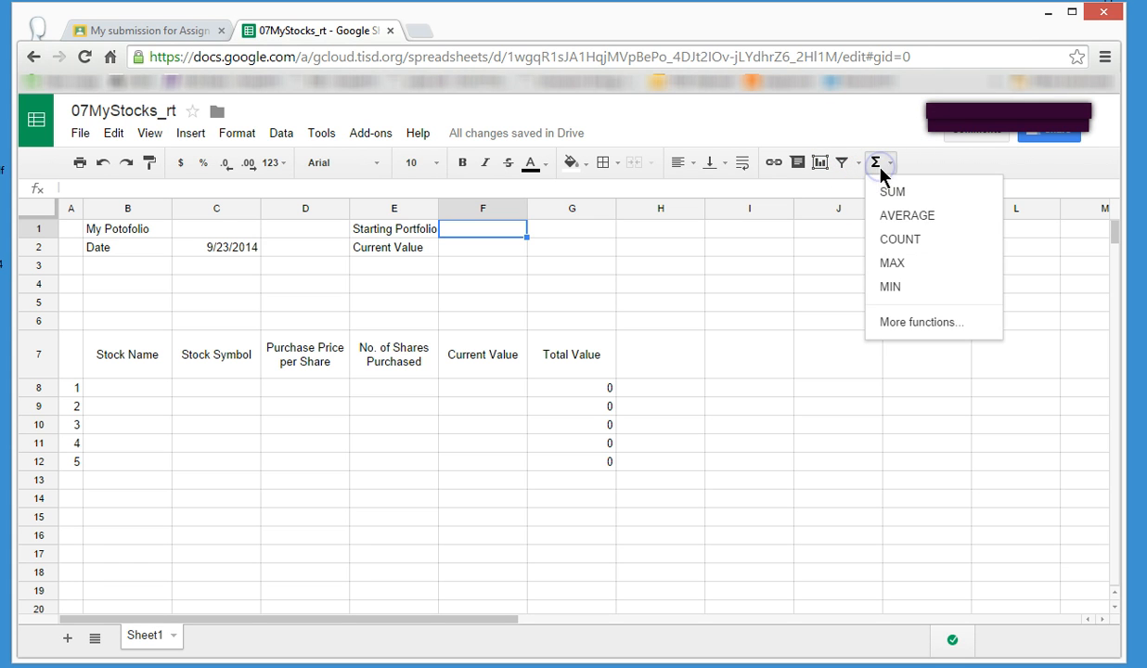
pyautogui.click(890, 192)
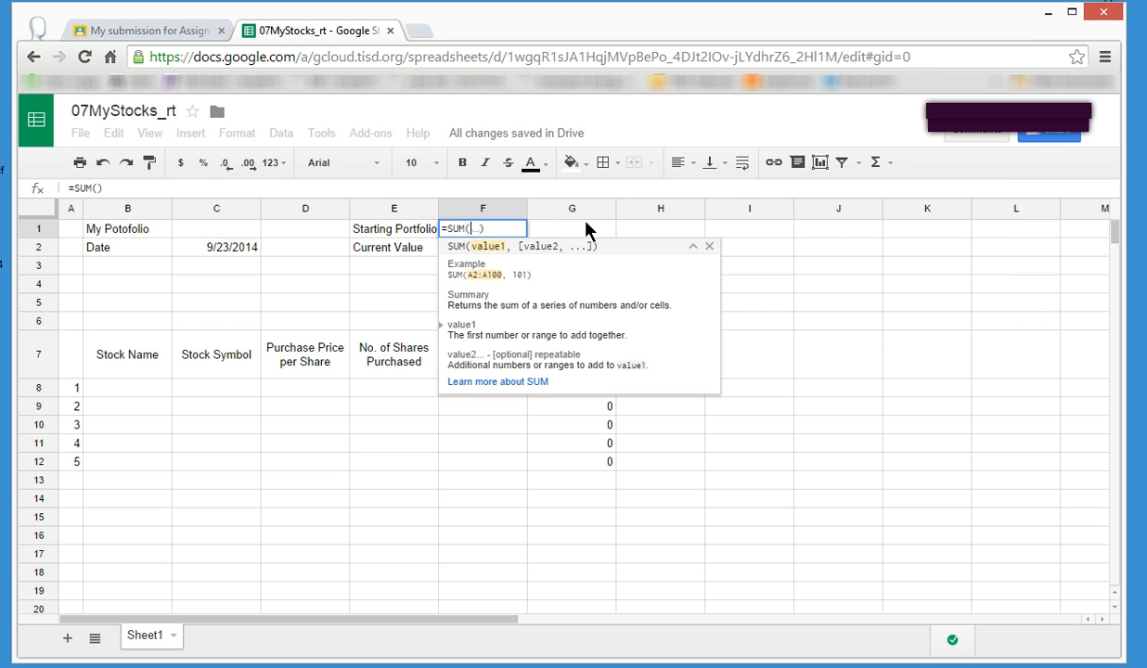
pyautogui.click(608, 279)
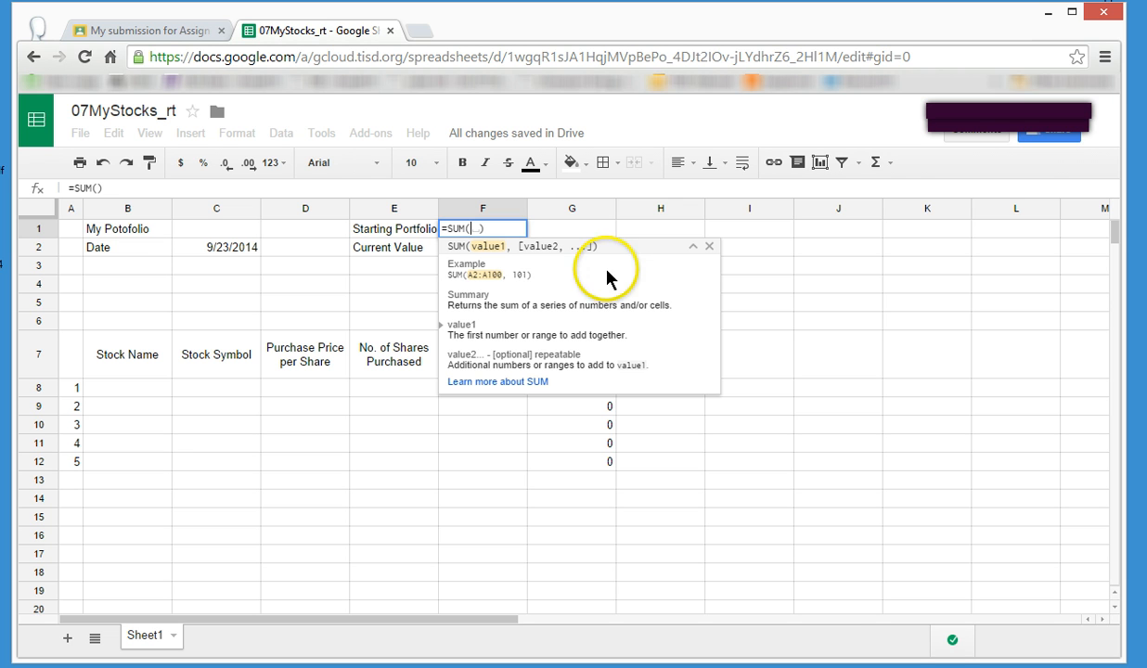
pyautogui.click(327, 385)
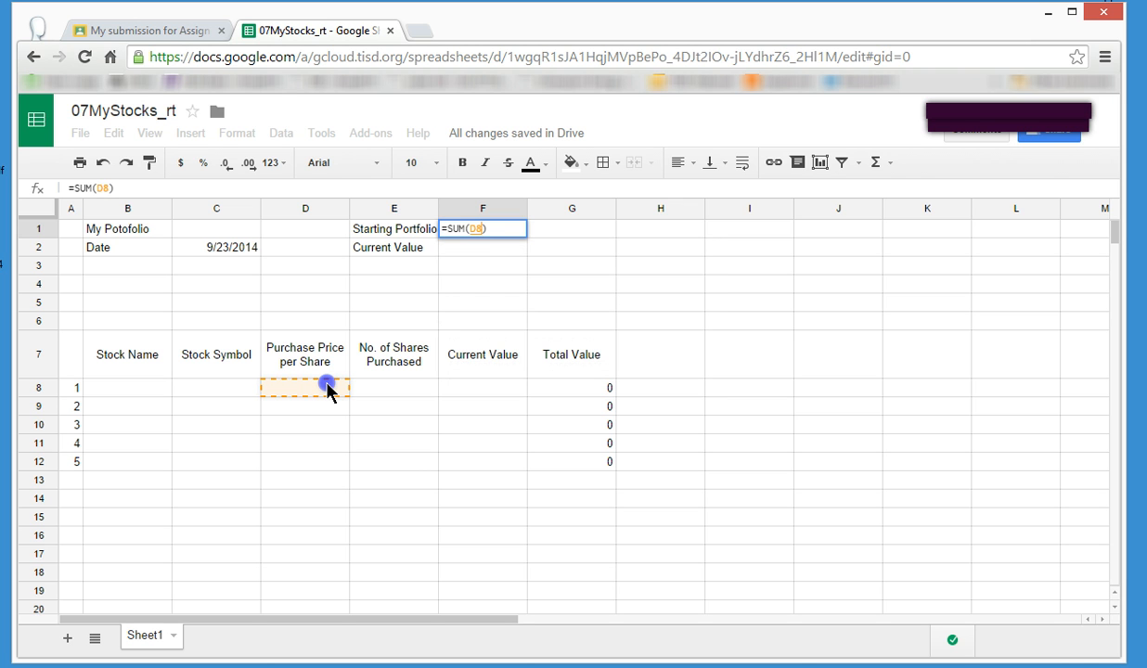
pyautogui.moveTo(327, 386); pyautogui.dragTo(321, 464)
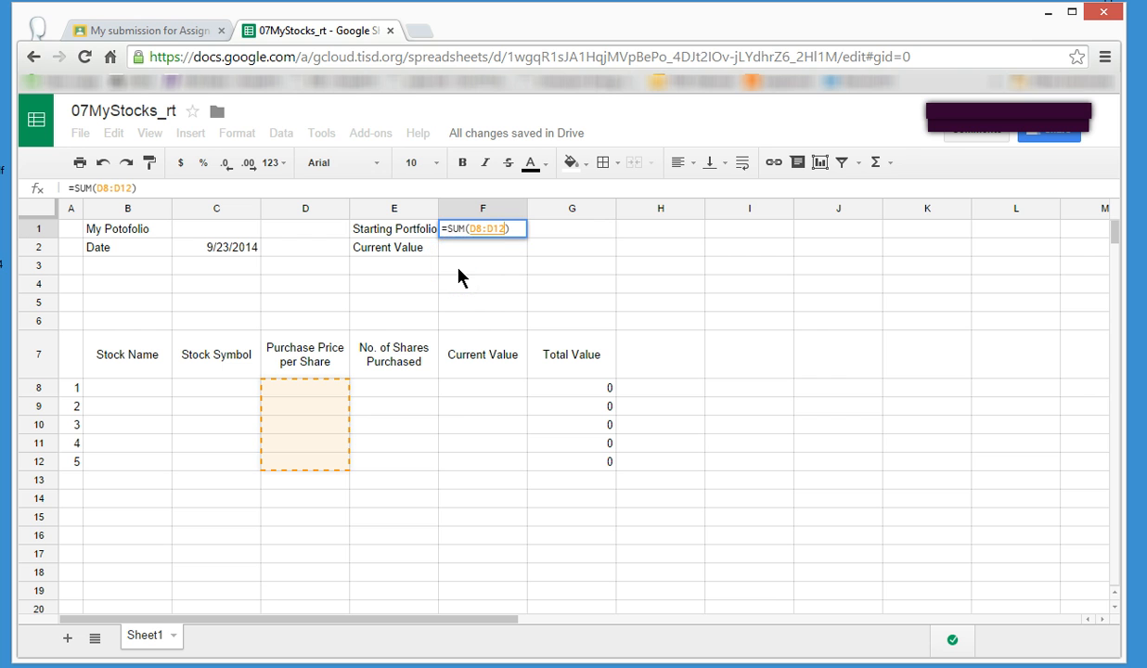
pyautogui.press('Return')
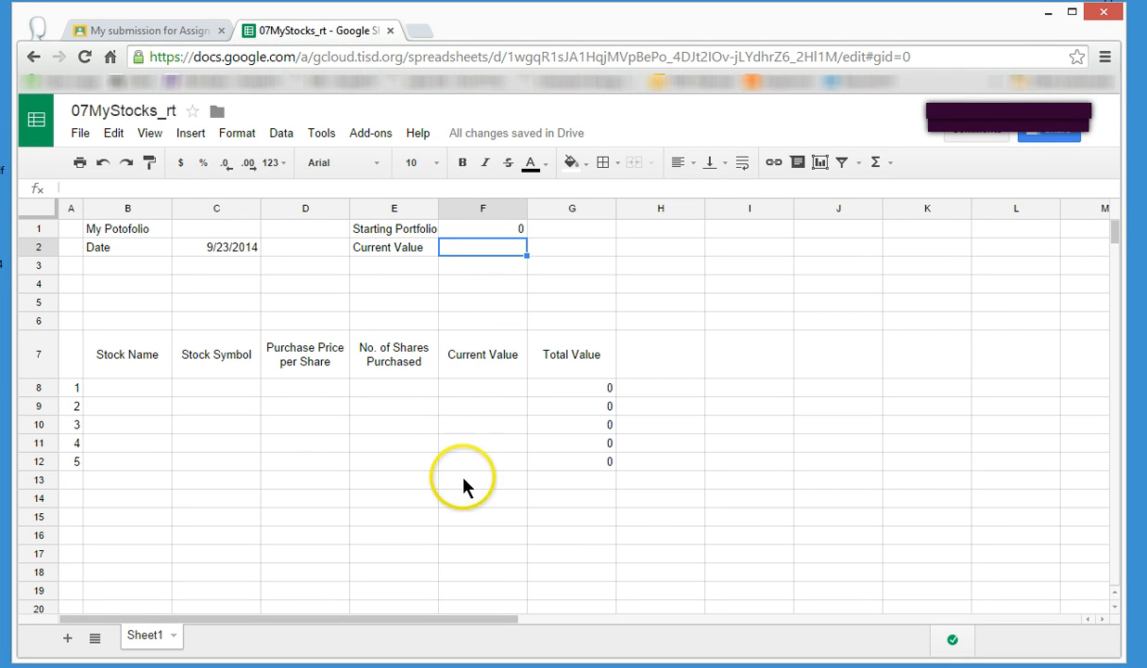
# Enter the formula =SUM(F8:F12) in cell F2, beside the Current Value summary label.
pyautogui.click(877, 164)
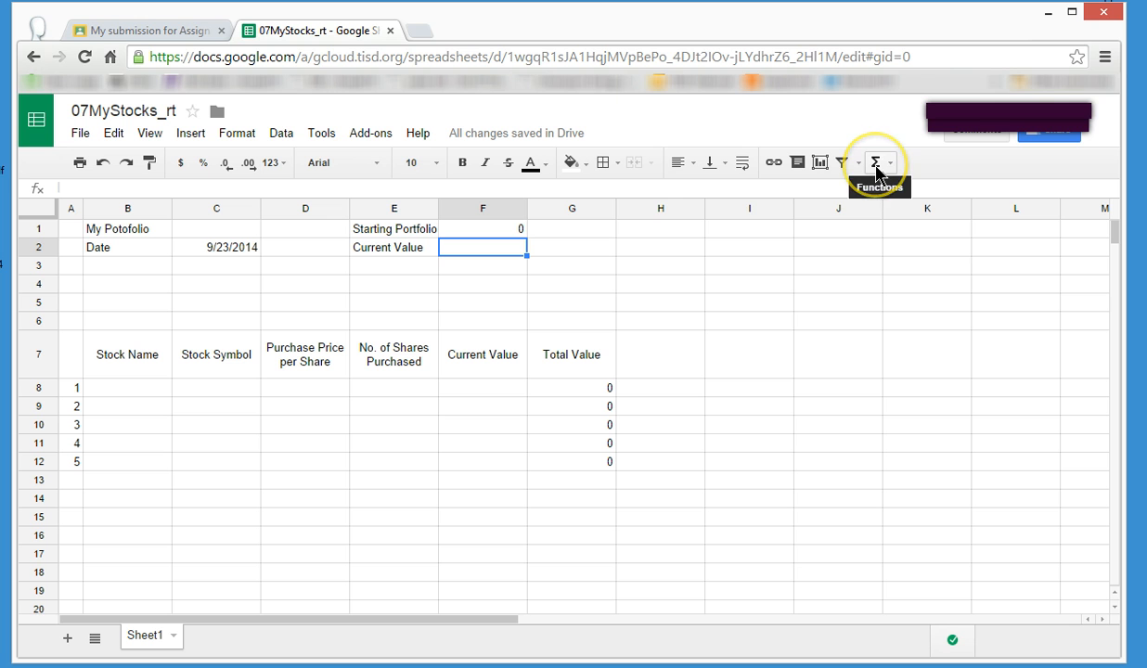
pyautogui.click(924, 201)
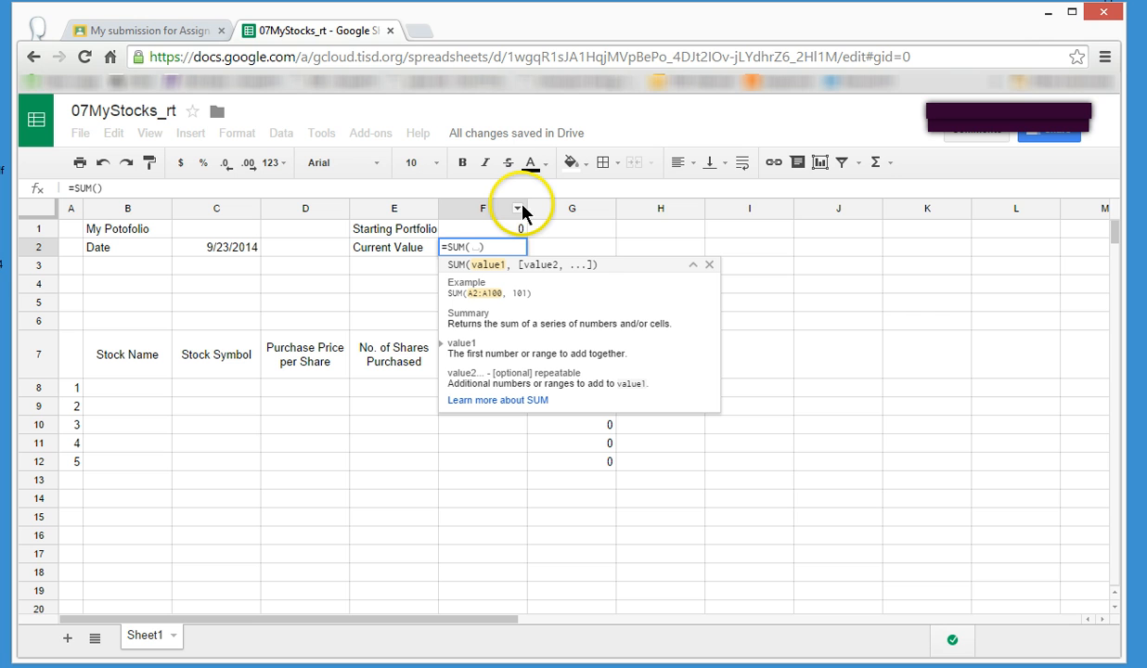
pyautogui.click(693, 266)
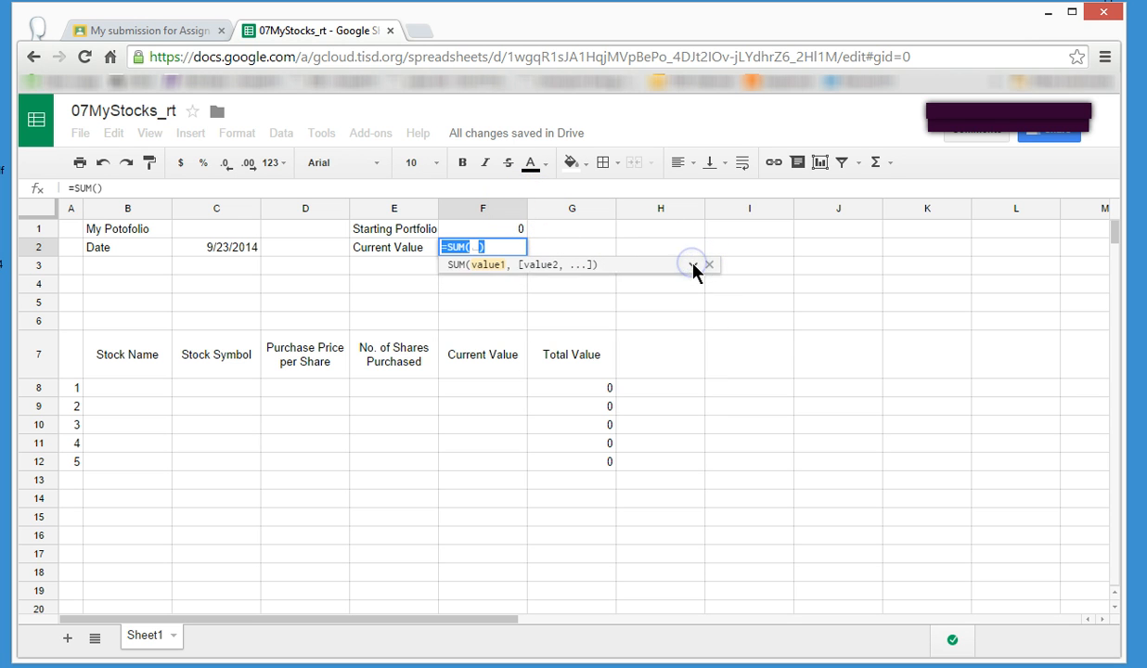
pyautogui.click(472, 248)
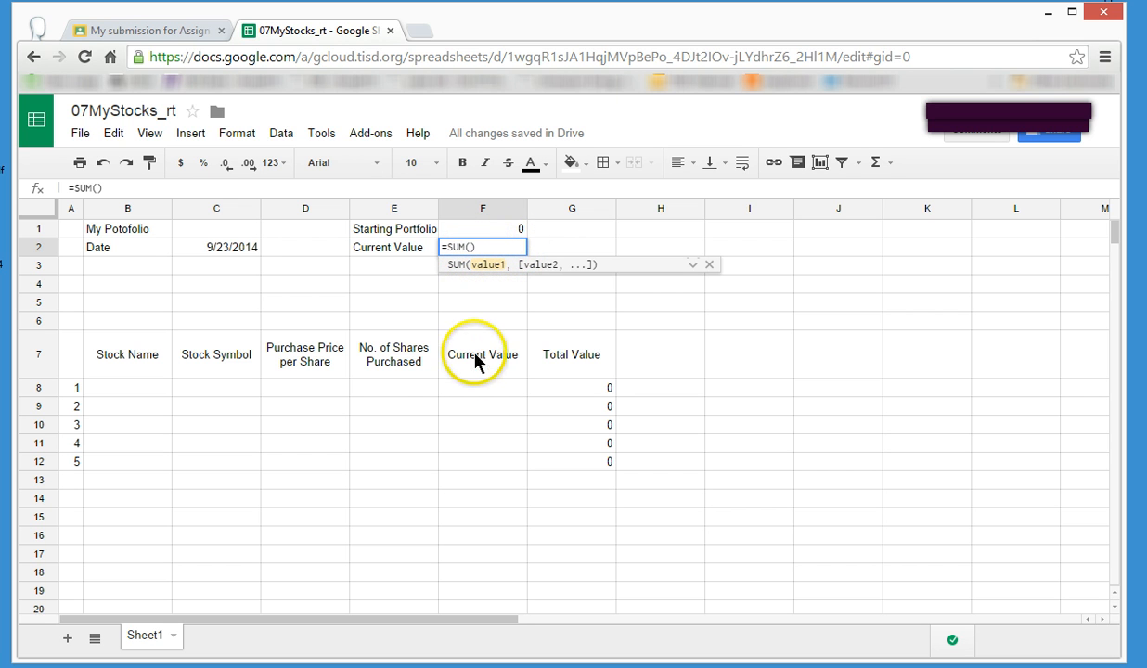
pyautogui.moveTo(478, 390); pyautogui.dragTo(476, 466)
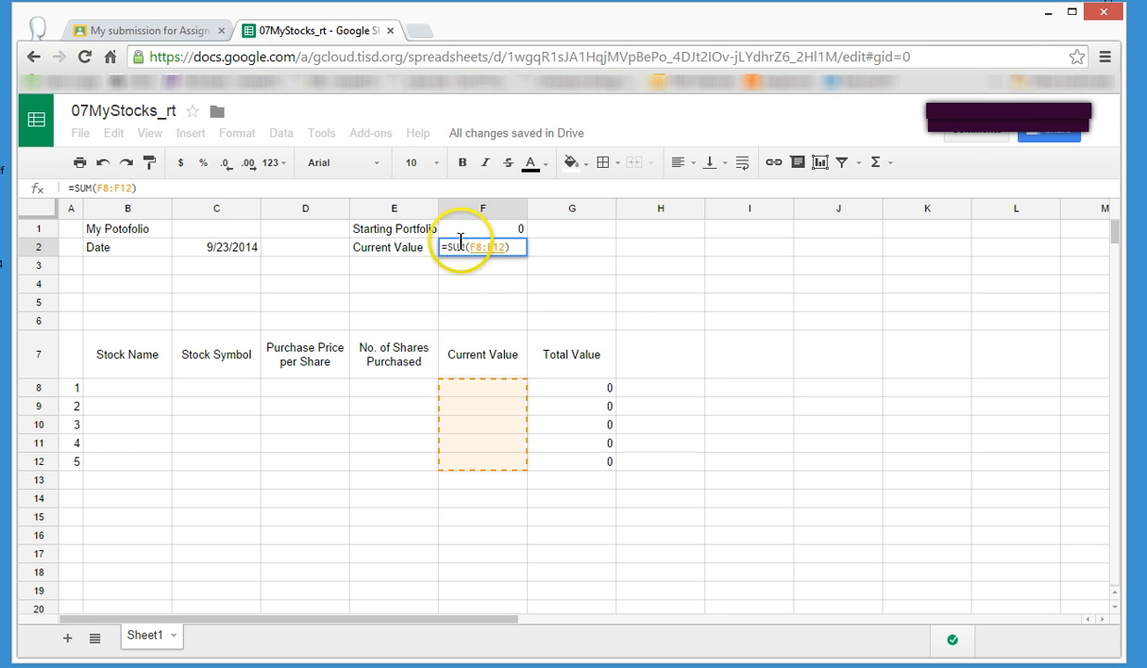
pyautogui.press('Return')
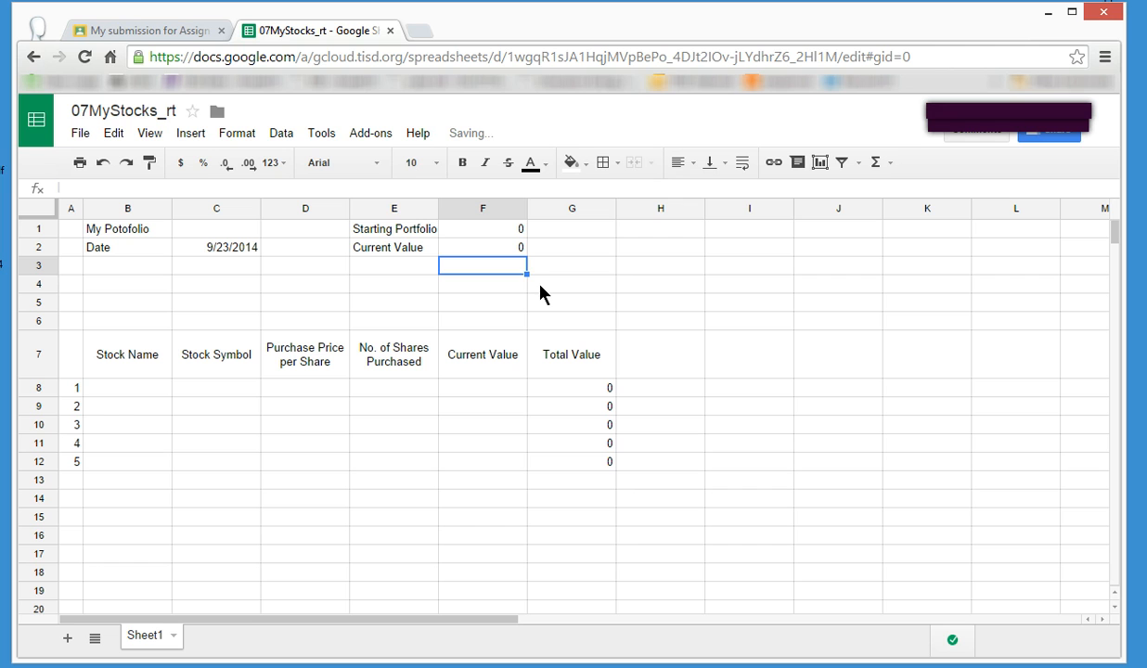
# Enter a test value of 1 in each Current Value cell from F8 to F12.
pyautogui.click(500, 388)
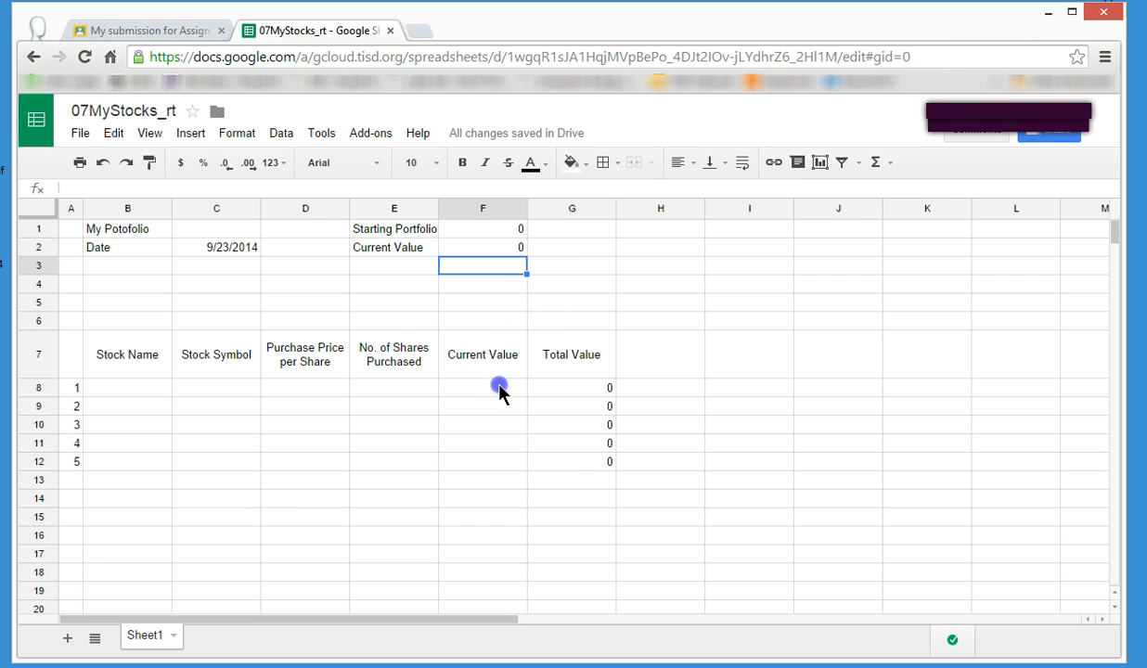
pyautogui.write('1')
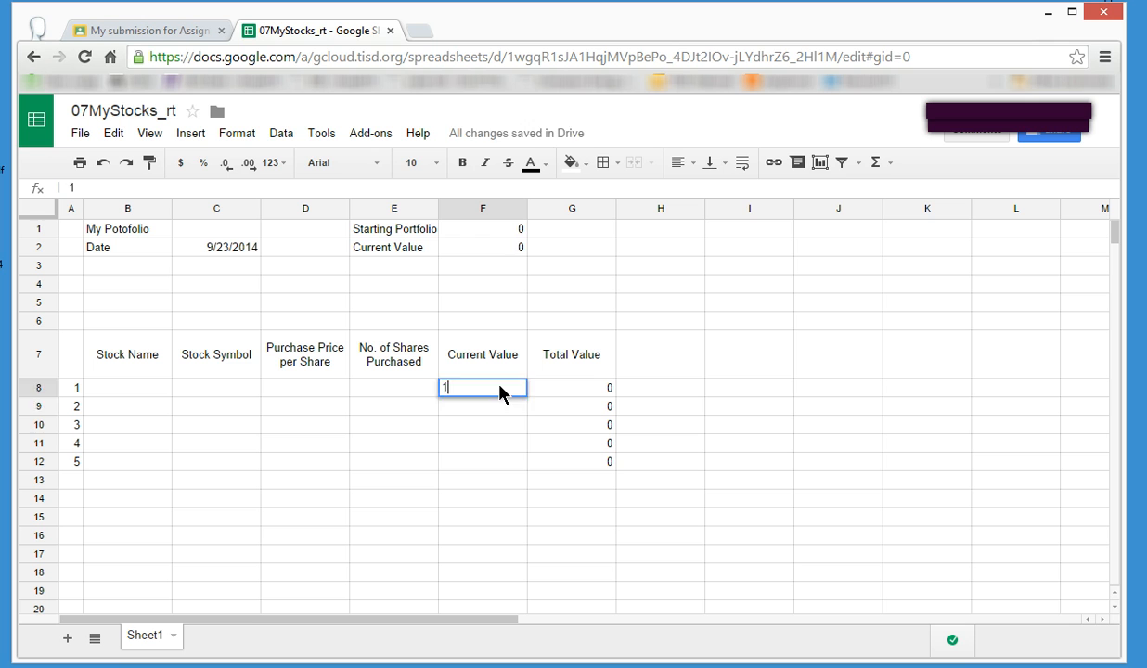
pyautogui.press('Return')
pyautogui.write('1')
pyautogui.press('Return')
pyautogui.write('1')
pyautogui.press('Return')
pyautogui.write('1')
pyautogui.press('Return')
pyautogui.write('1')
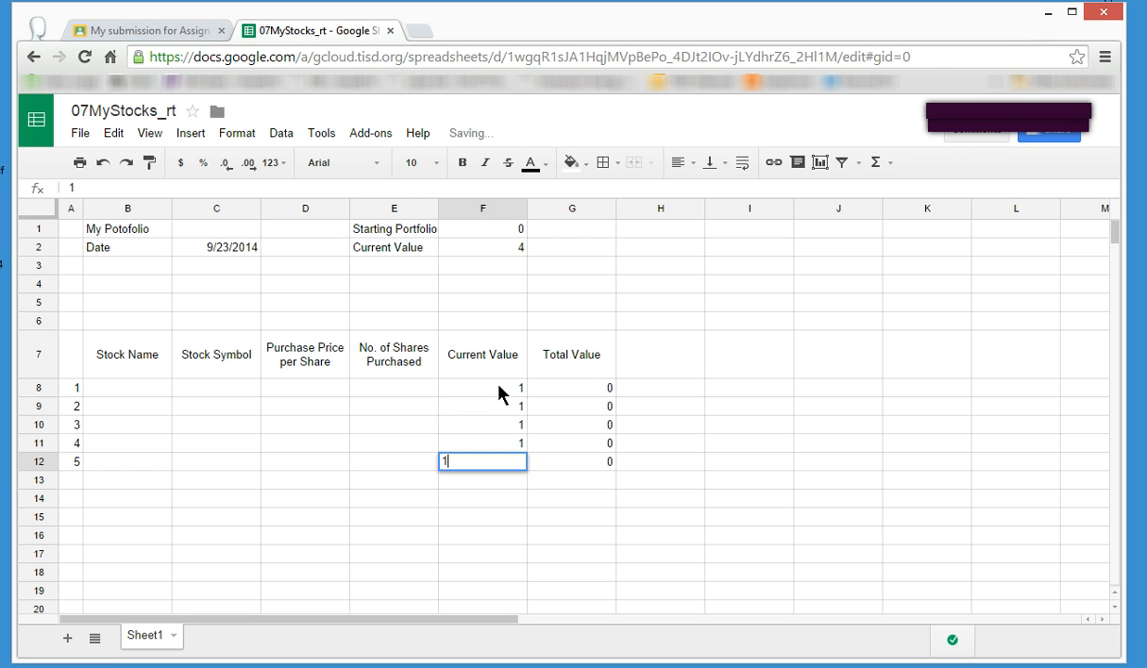
pyautogui.press('Return')
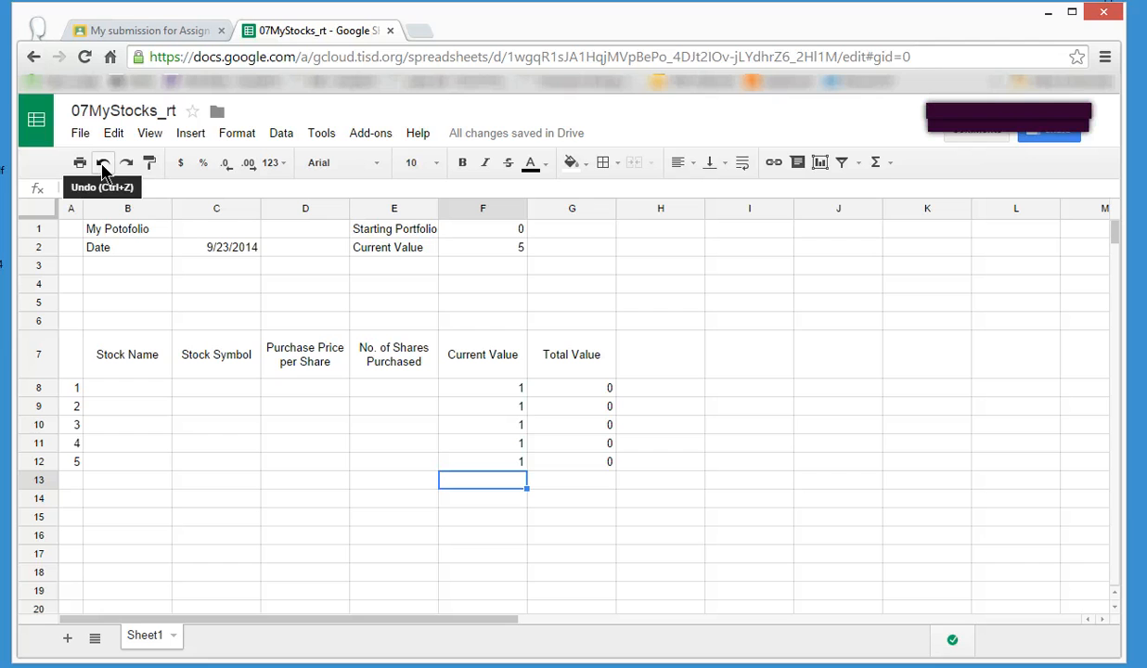
# Undo the five test entries in the Current Value column.
pyautogui.click(103, 164)
pyautogui.click(103, 165)
pyautogui.click(103, 164)
pyautogui.click(103, 165)
pyautogui.click(103, 165)
# Enter a test value of 5 in each Purchase Price per Share cell from D8 to D12.
pyautogui.click(341, 390)
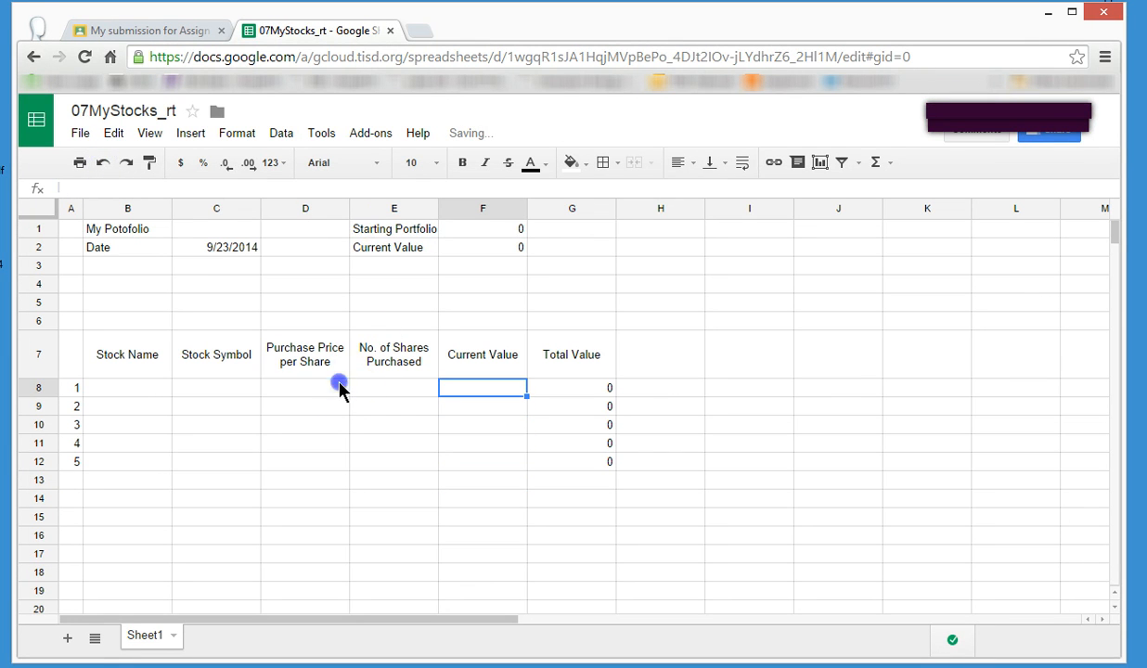
pyautogui.press('Down')
pyautogui.write('5')
pyautogui.press('Return')
pyautogui.write('5')
pyautogui.press('Return')
pyautogui.write('5')
pyautogui.press('Return')
pyautogui.write('5')
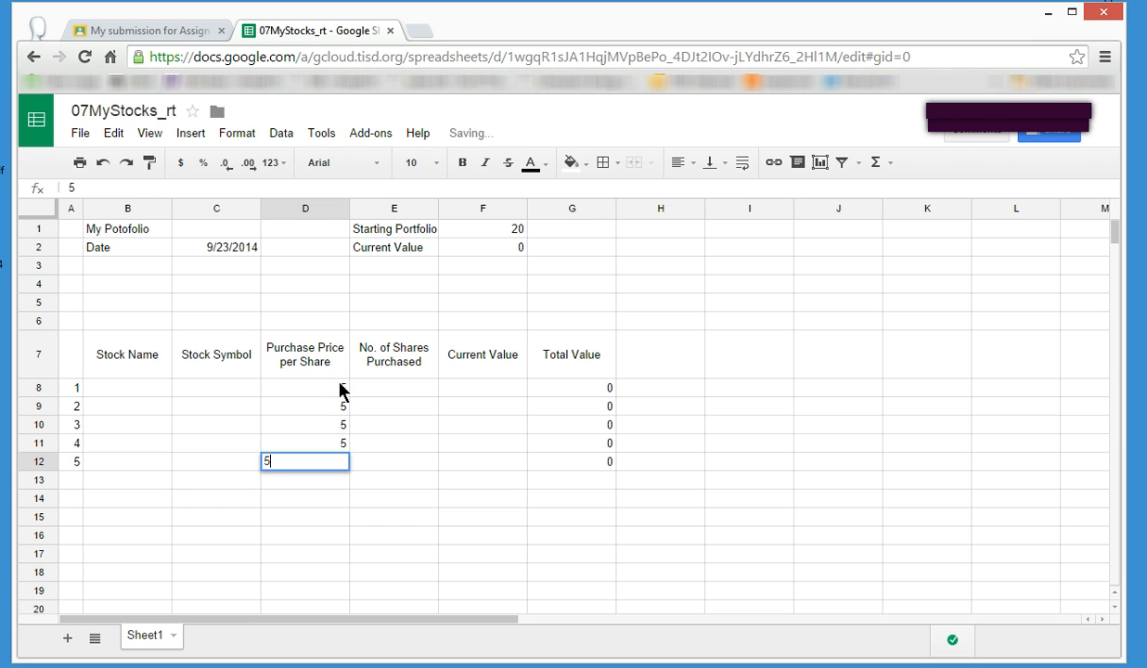
pyautogui.press('Return')
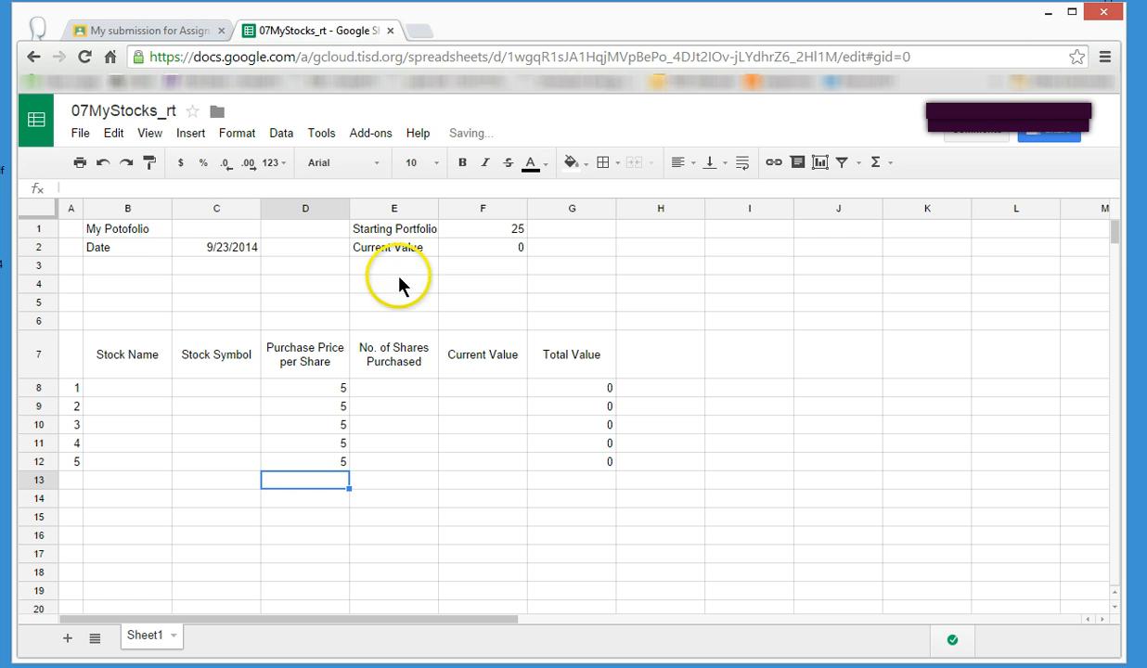
# Undo the five test entries in the Purchase Price per Share column.
pyautogui.click(103, 164)
pyautogui.click(103, 163)
pyautogui.click(103, 164)
pyautogui.click(103, 163)
pyautogui.click(103, 163)
pyautogui.click(864, 481)
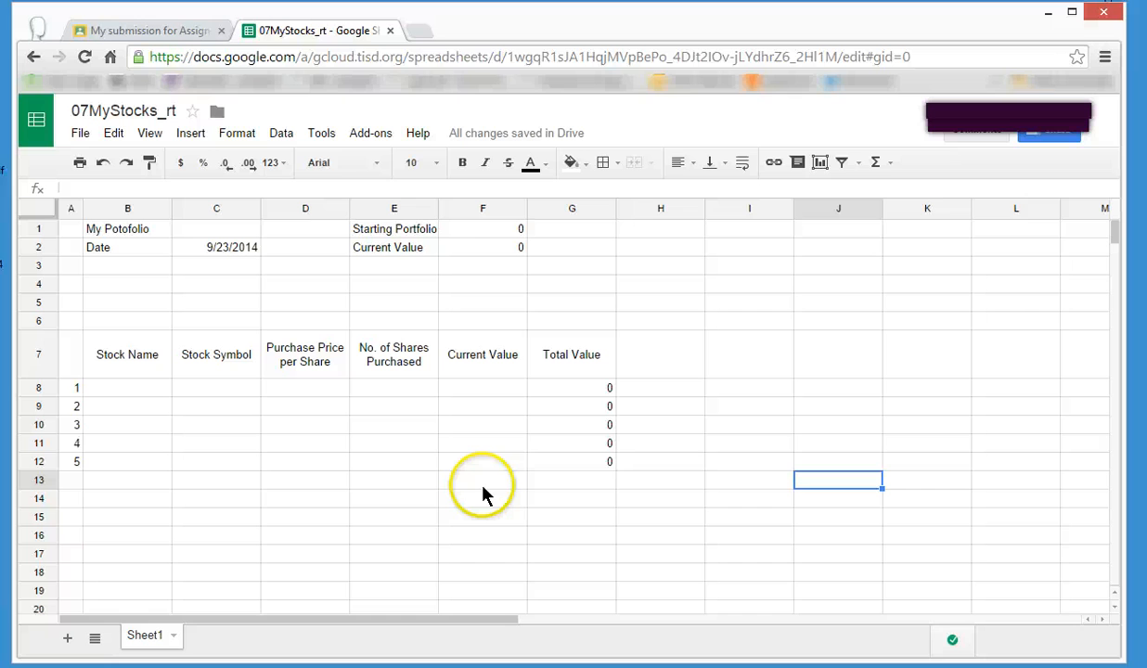
# Enter the formula =SUM(G8:G12) in cell G14 to add up the Total Value column.
pyautogui.click(594, 506)
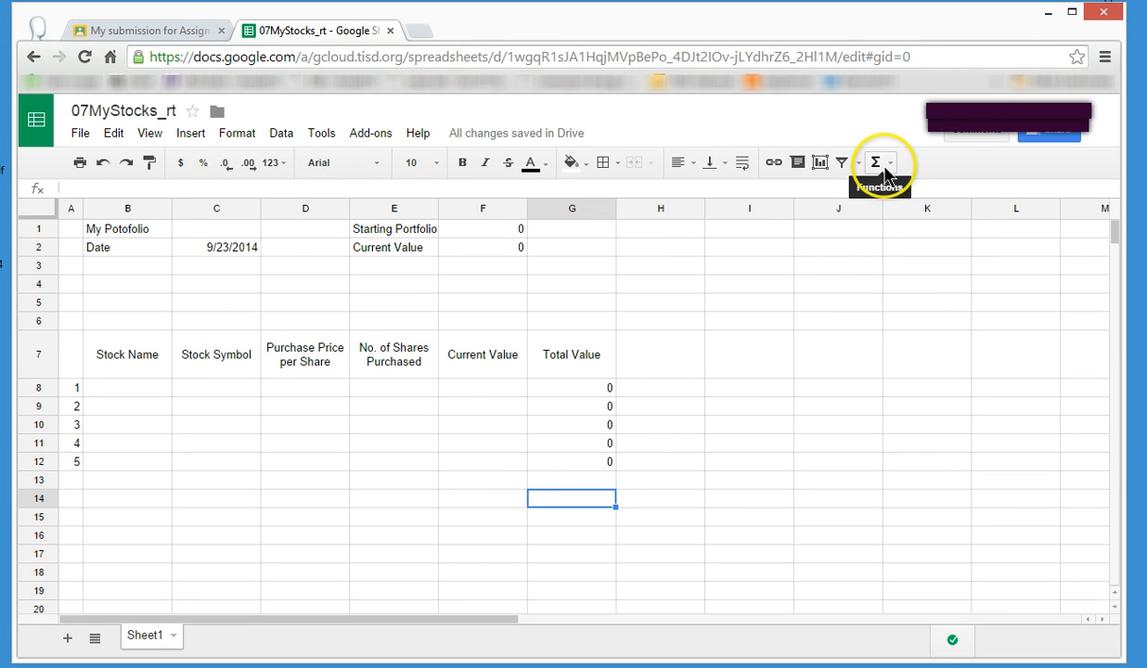
pyautogui.click(880, 165)
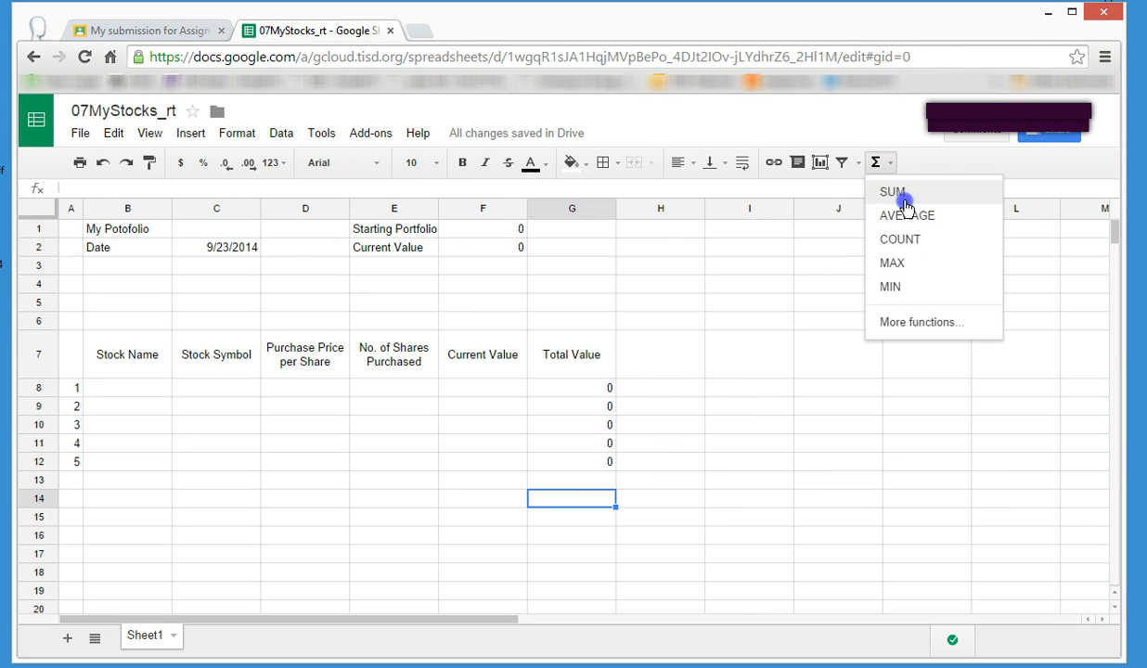
pyautogui.click(898, 193)
pyautogui.moveTo(593, 388); pyautogui.dragTo(585, 467)
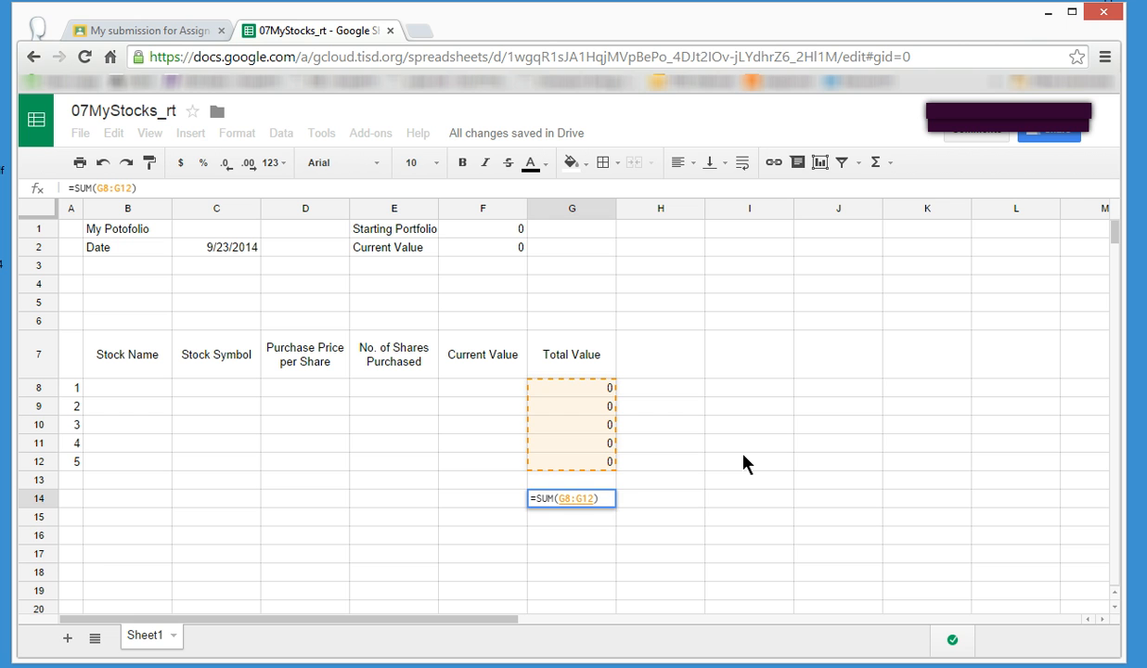
pyautogui.press('Return')
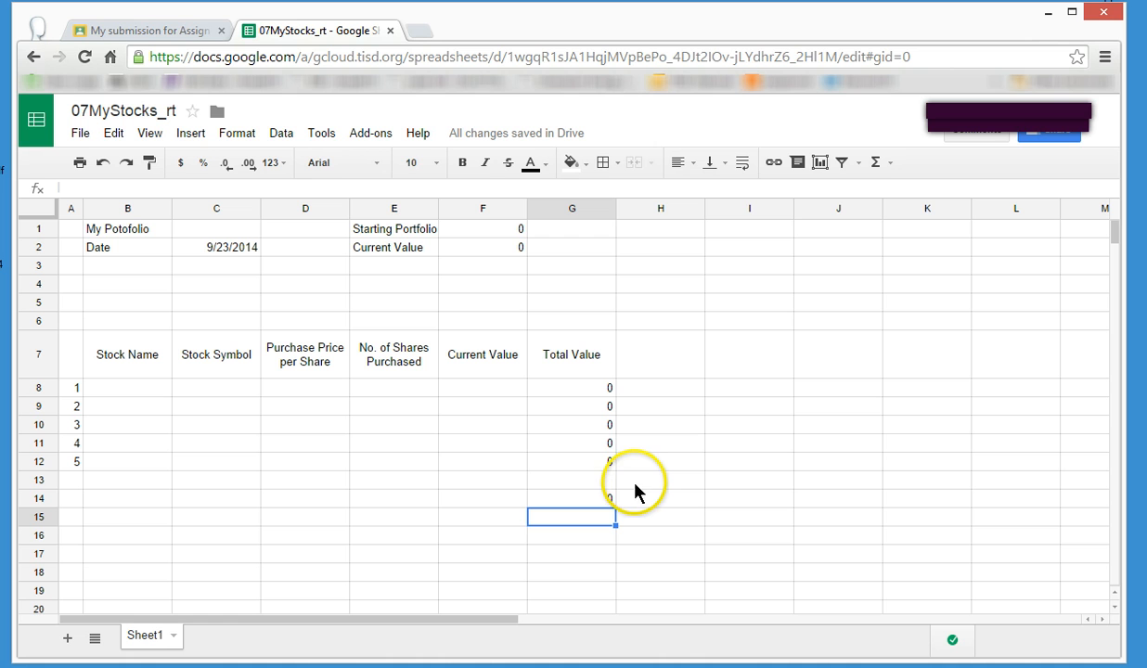
# Format the Total Value cells G8 to G14 as currency.
pyautogui.click(564, 390)
pyautogui.moveTo(563, 390); pyautogui.dragTo(566, 504)
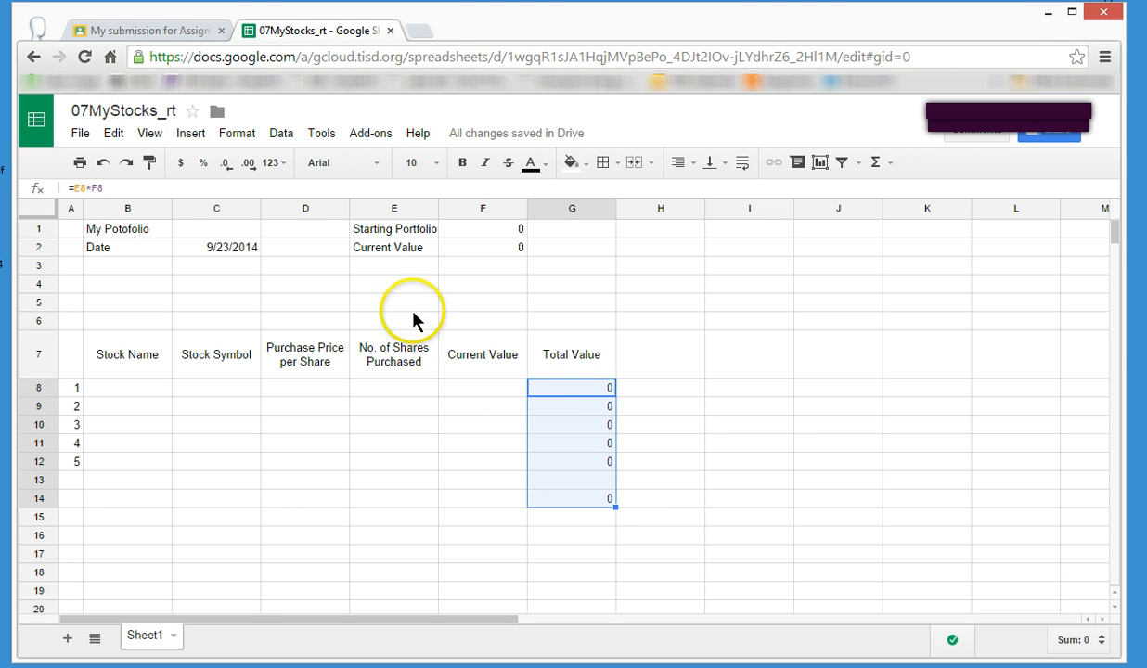
pyautogui.click(180, 171)
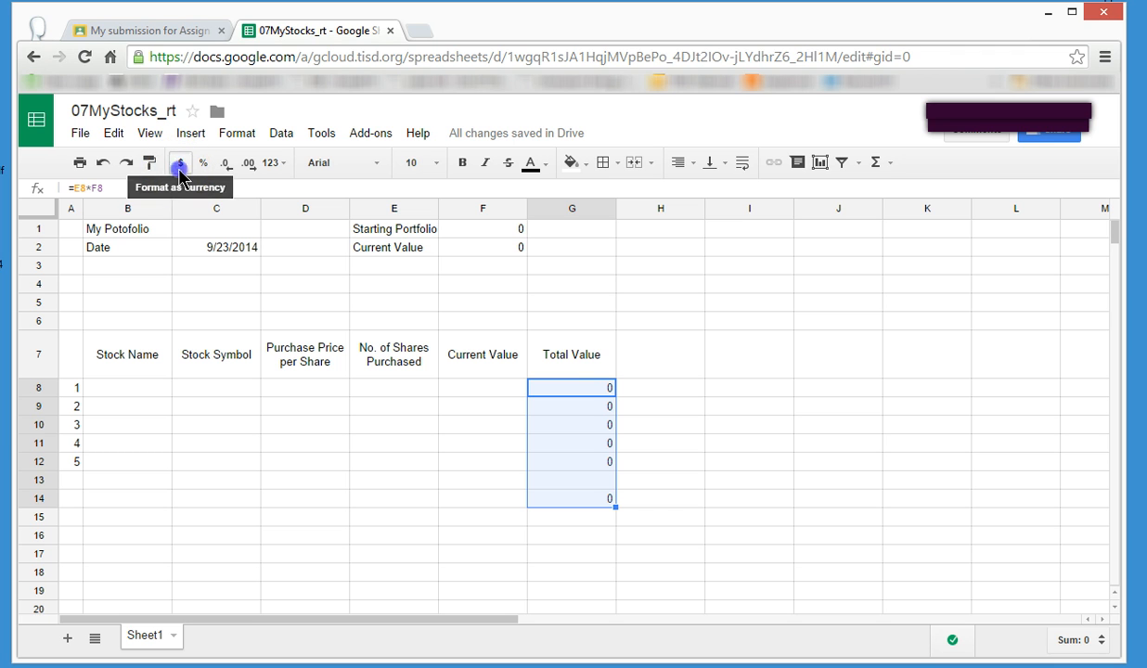
pyautogui.click(180, 171)
pyautogui.click(710, 483)
# Format the portfolio summary cells F1 and F2 as currency.
pyautogui.click(492, 230)
pyautogui.moveTo(490, 246); pyautogui.dragTo(492, 246)
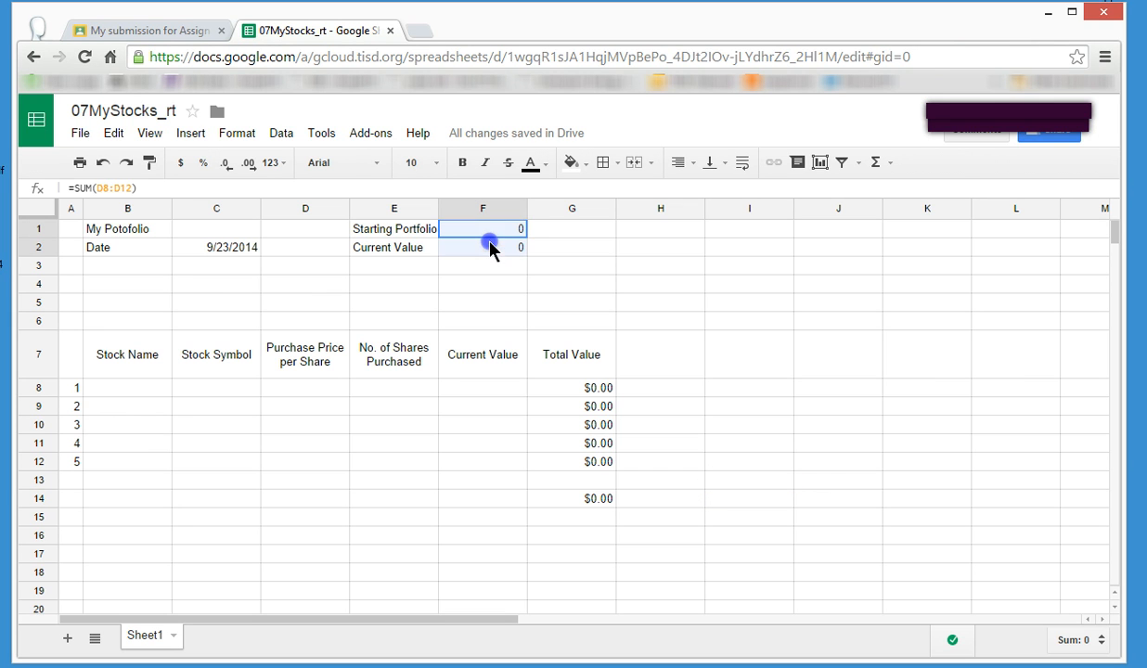
pyautogui.click(182, 168)
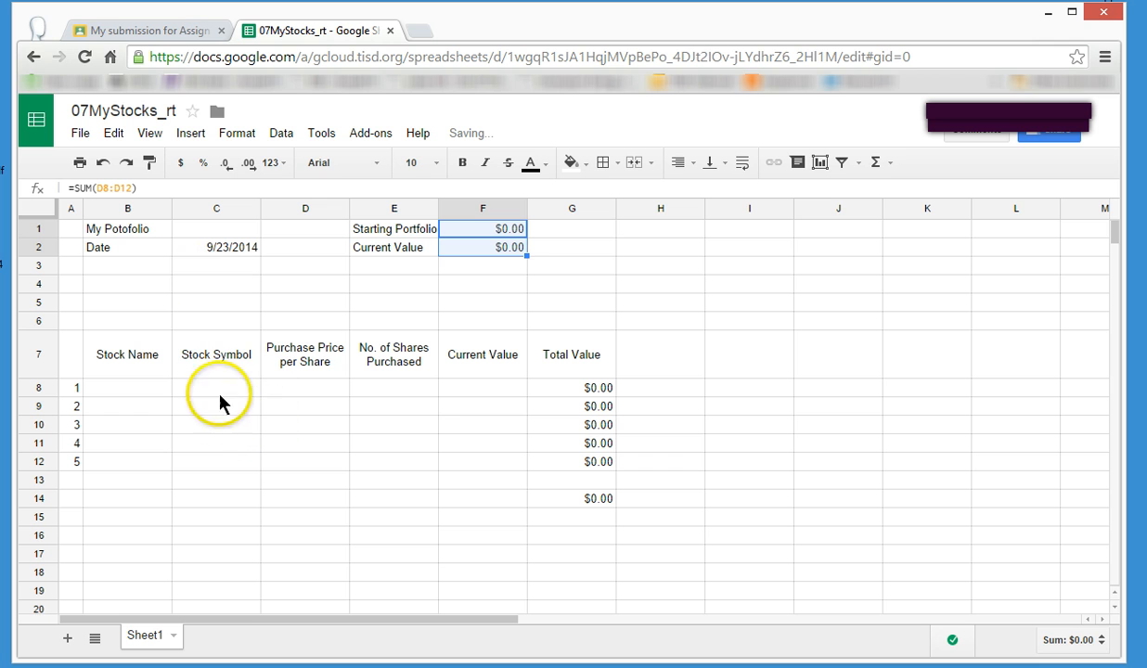
# Format the Purchase Price per Share cells D8:D12 and the Current Value cells F8:F12 as currency.
pyautogui.click(314, 394)
pyautogui.moveTo(313, 398); pyautogui.dragTo(305, 468)
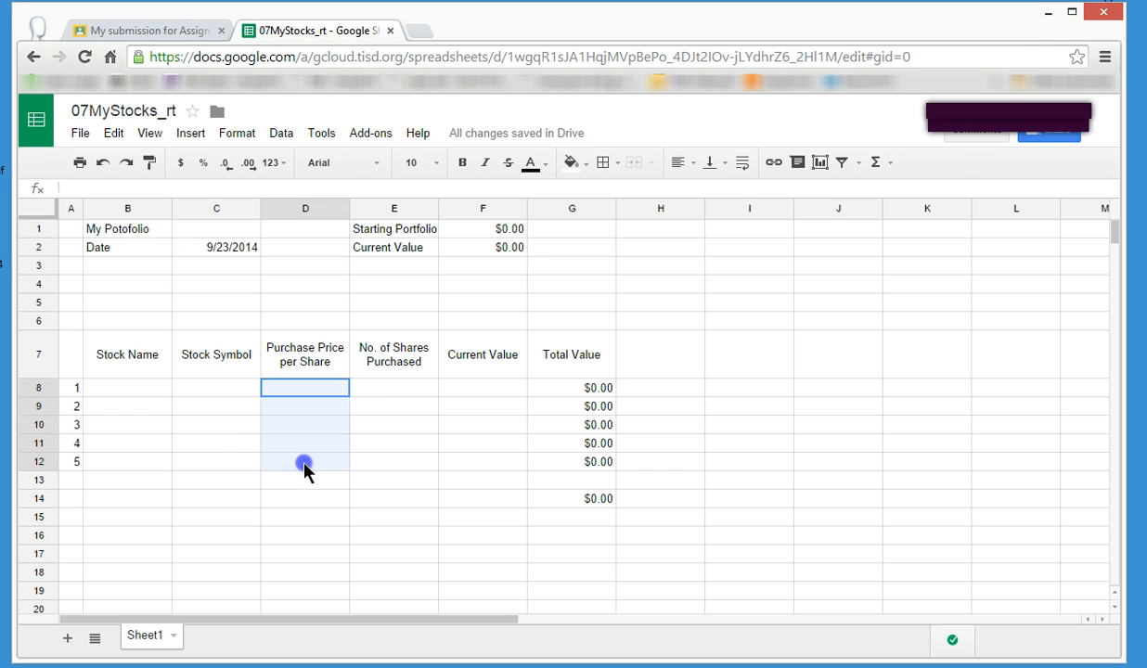
pyautogui.click(181, 169)
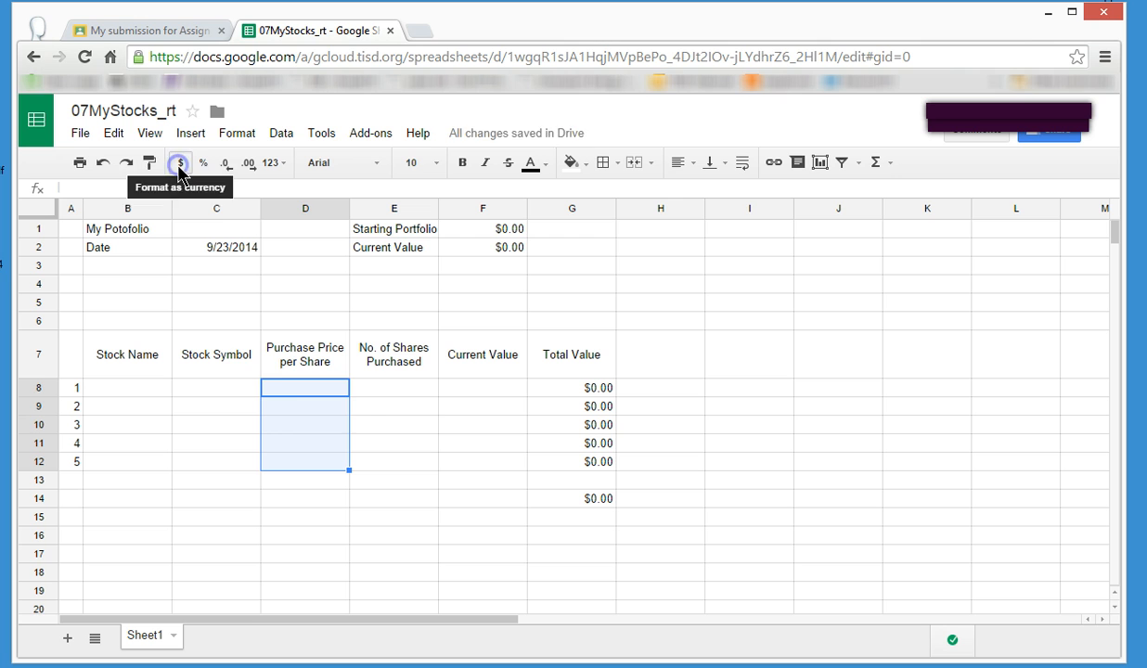
pyautogui.click(469, 388)
pyautogui.moveTo(469, 411); pyautogui.dragTo(469, 464)
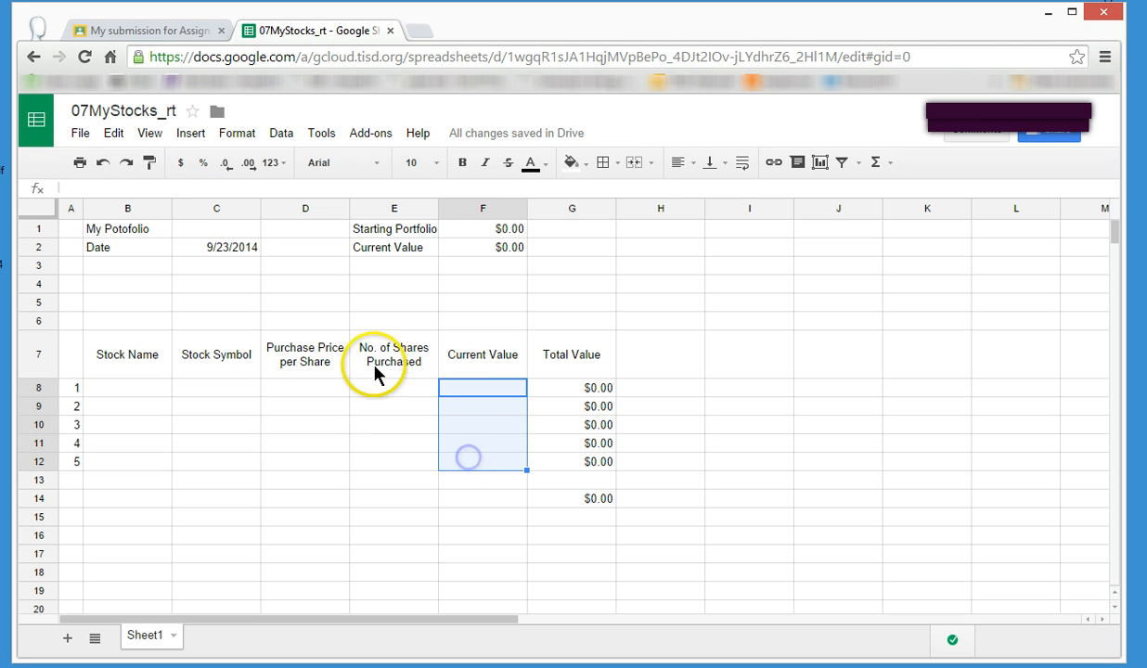
pyautogui.click(182, 167)
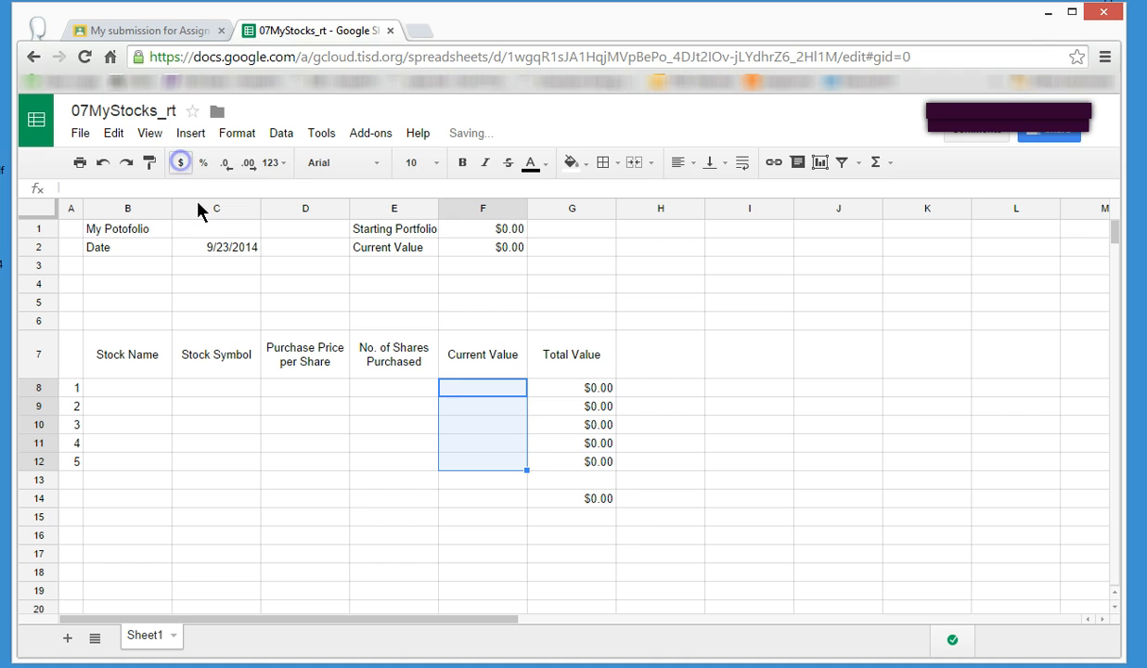
pyautogui.click(660, 542)
# Enter 2 in the Current Value cell F9 to test the currency format.
pyautogui.click(495, 408)
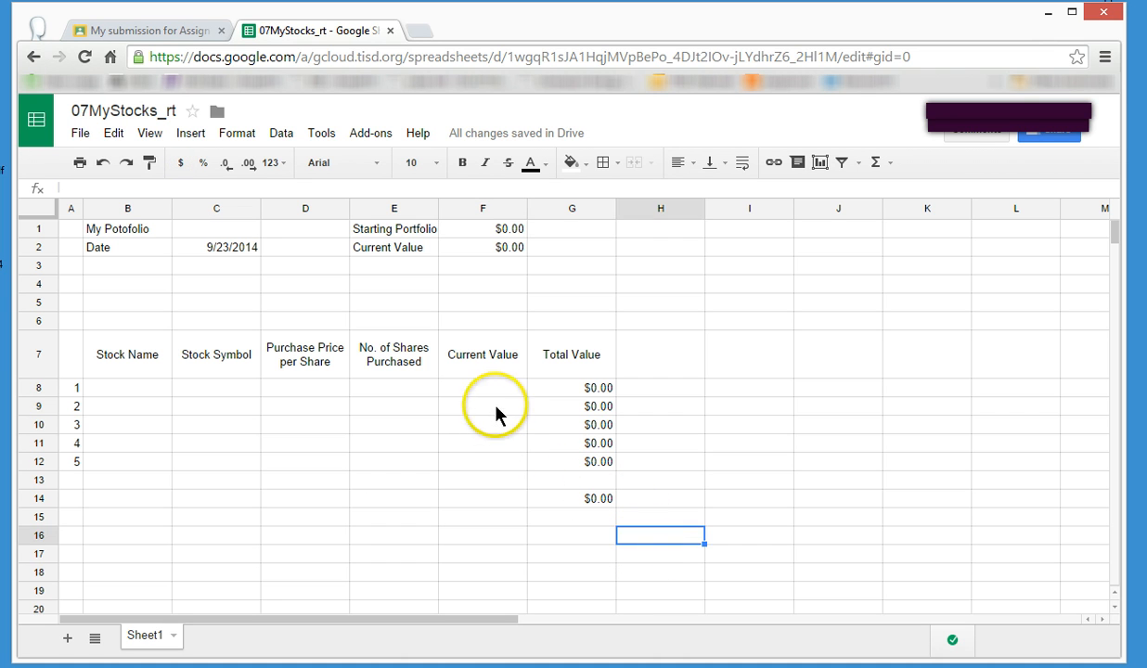
pyautogui.write('2')
pyautogui.press('Return')
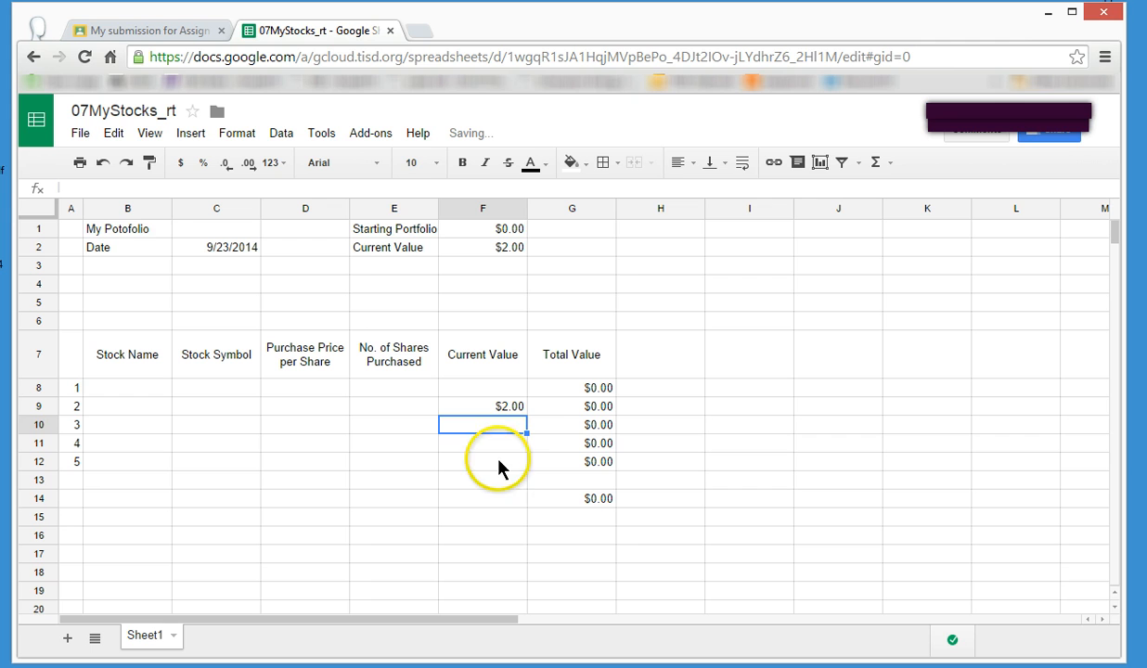
# Undo the test entry in the Current Value cell F9.
pyautogui.click(510, 408)
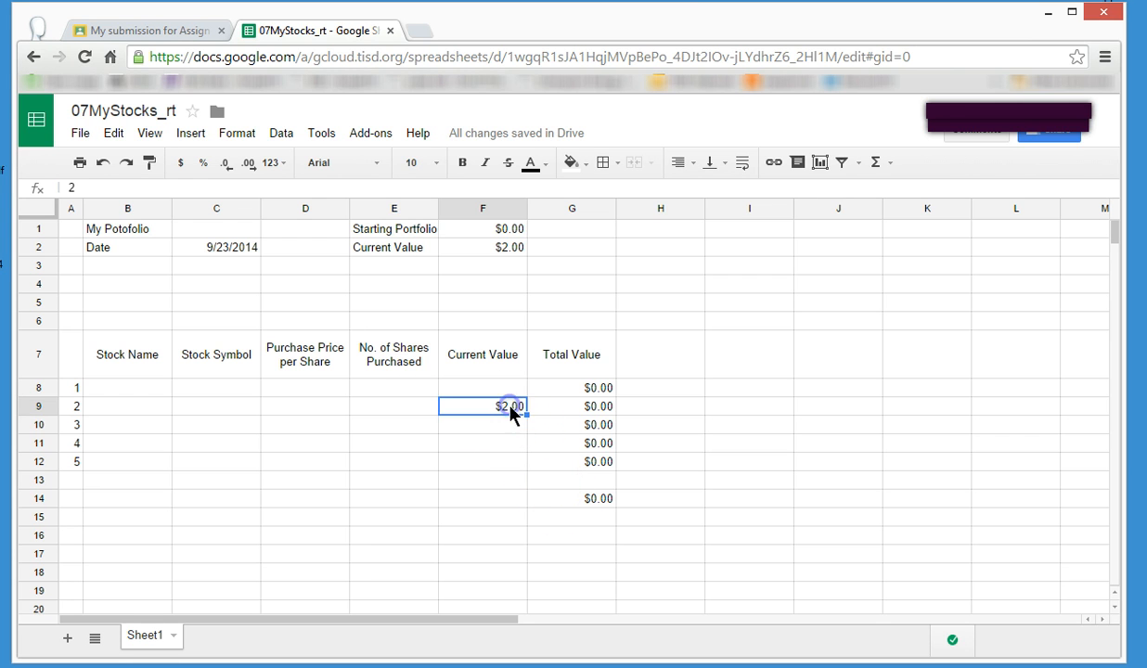
pyautogui.click(105, 162)
pyautogui.click(905, 483)
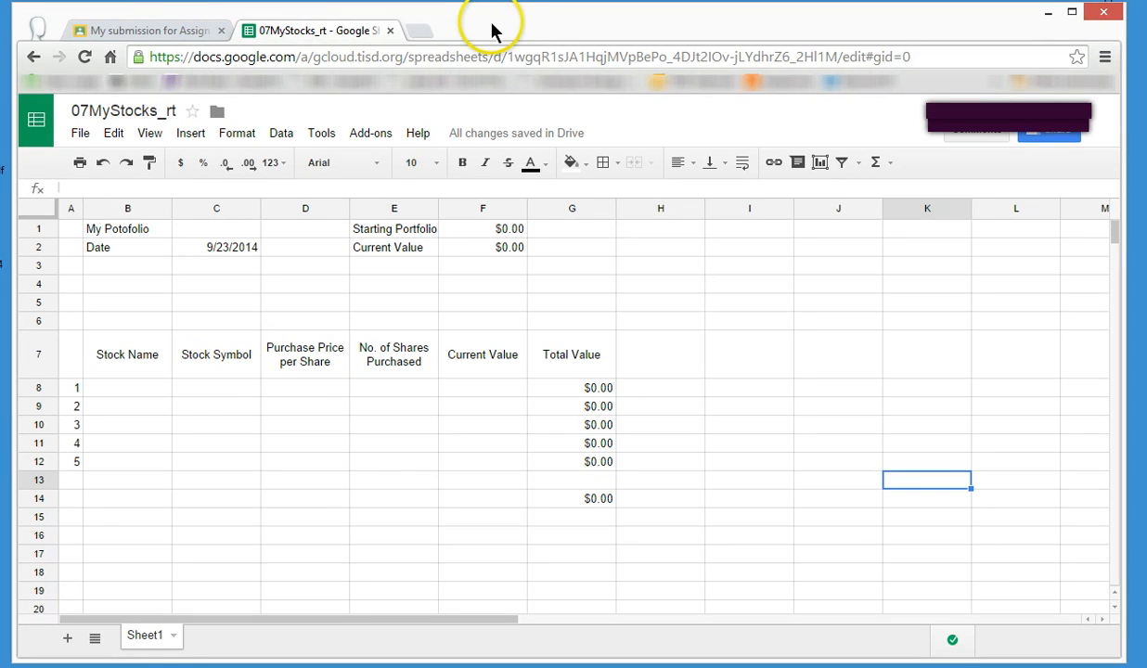
# Search the web for google finance in a new browser tab and open the Google Finance site.
pyautogui.click(424, 33)
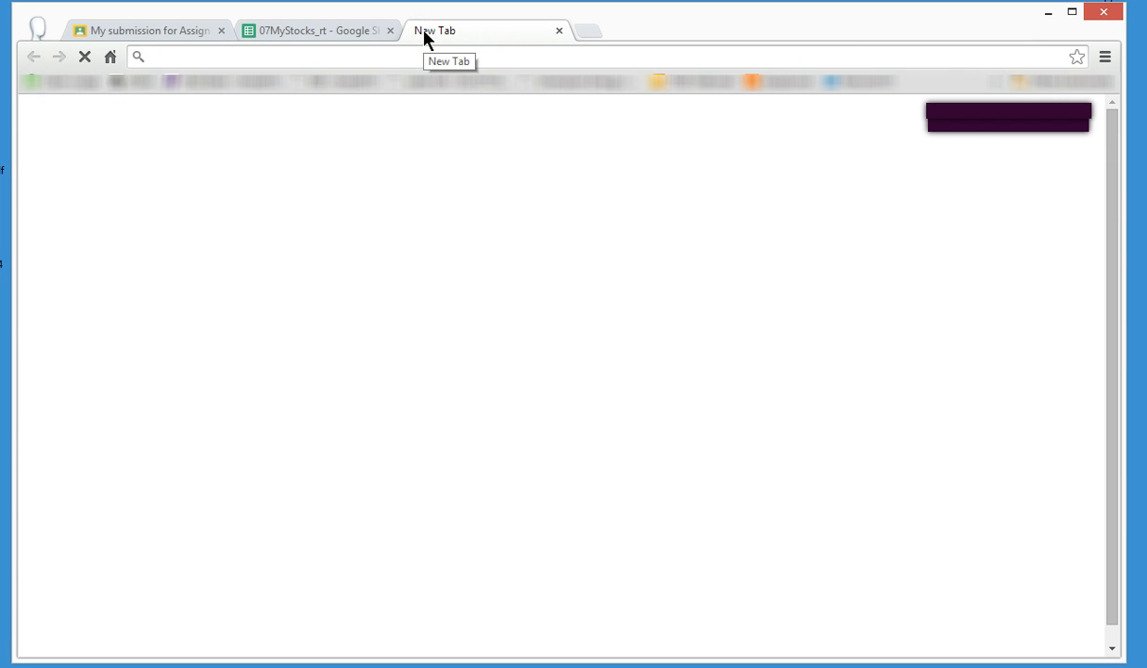
pyautogui.write('google fin')
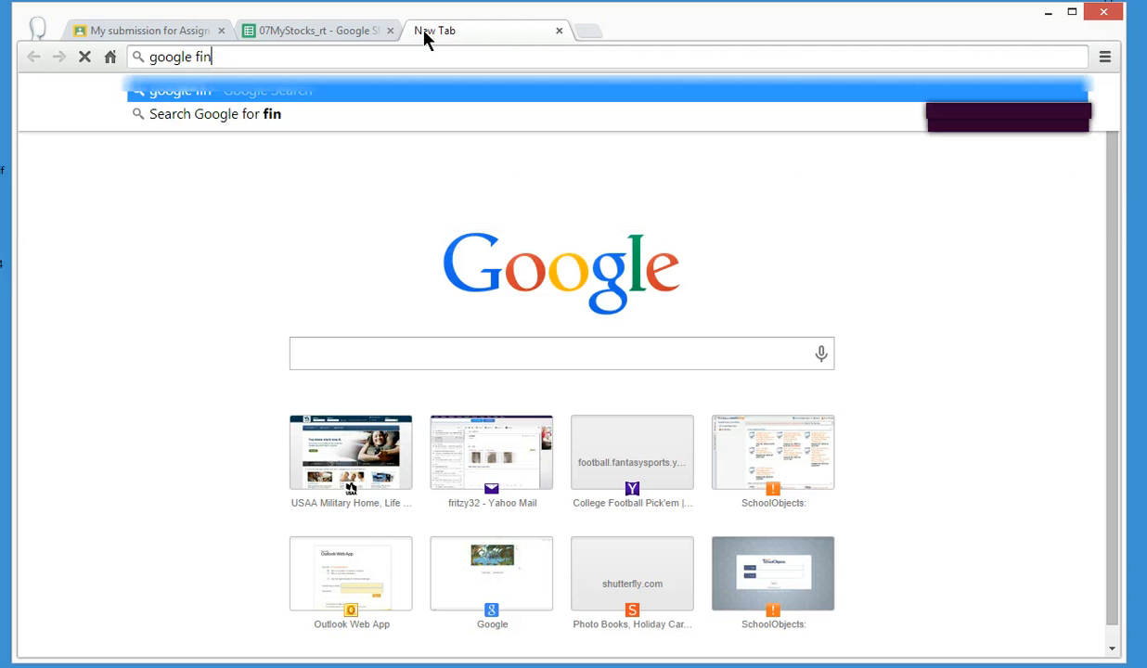
pyautogui.write('ance')
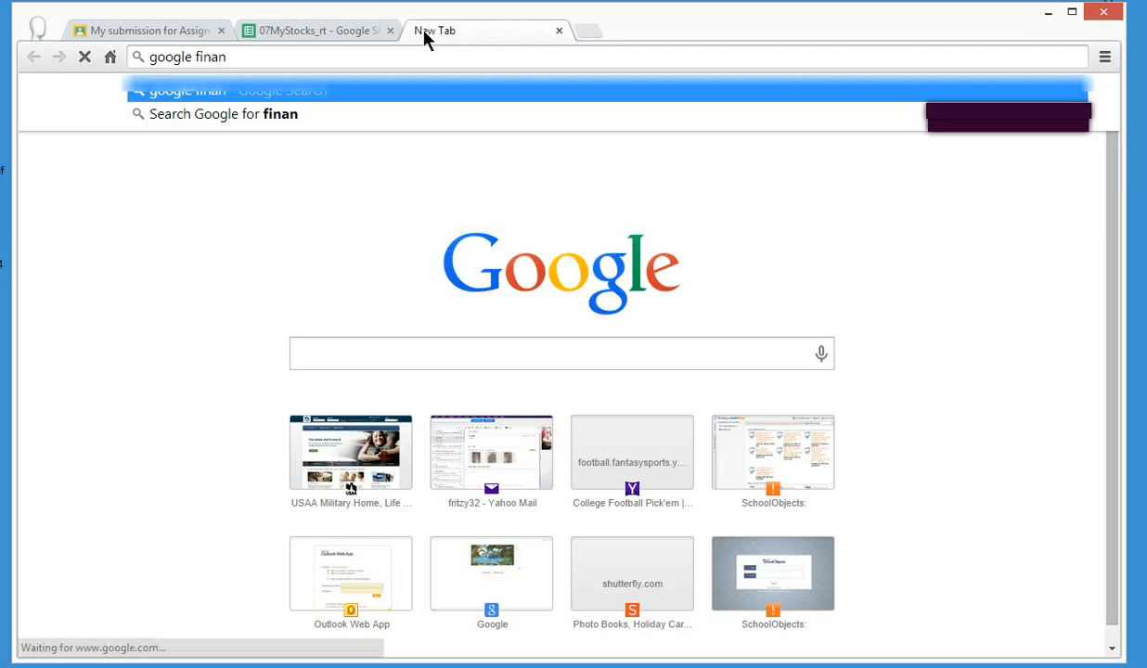
pyautogui.press('Return')
pyautogui.click(521, 206)
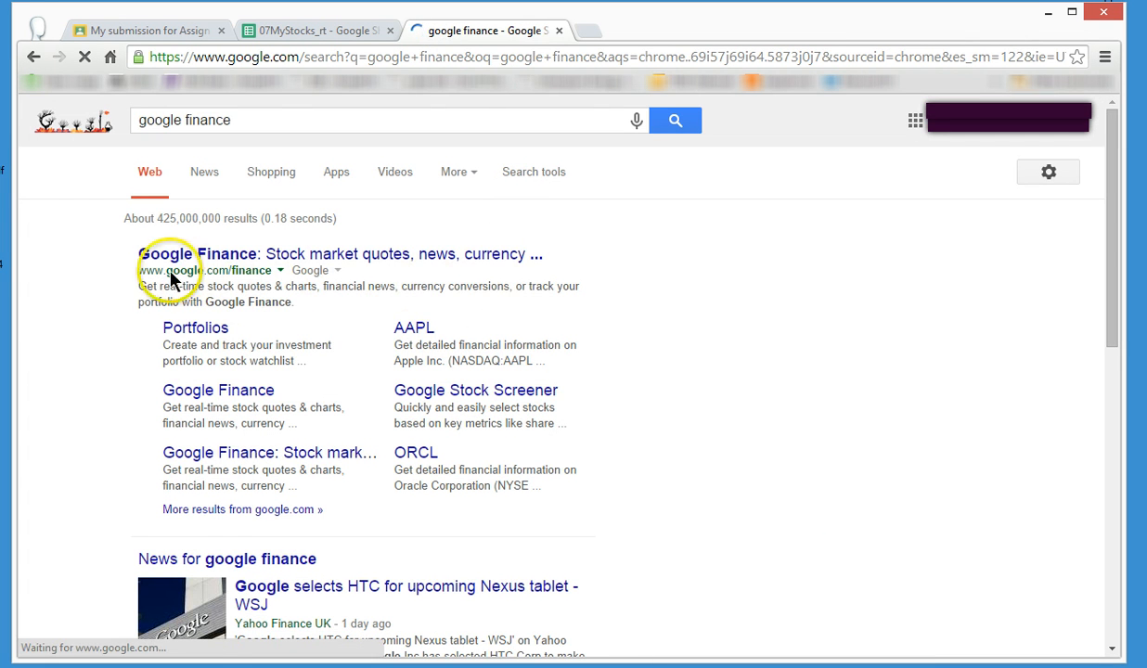
pyautogui.click(356, 261)
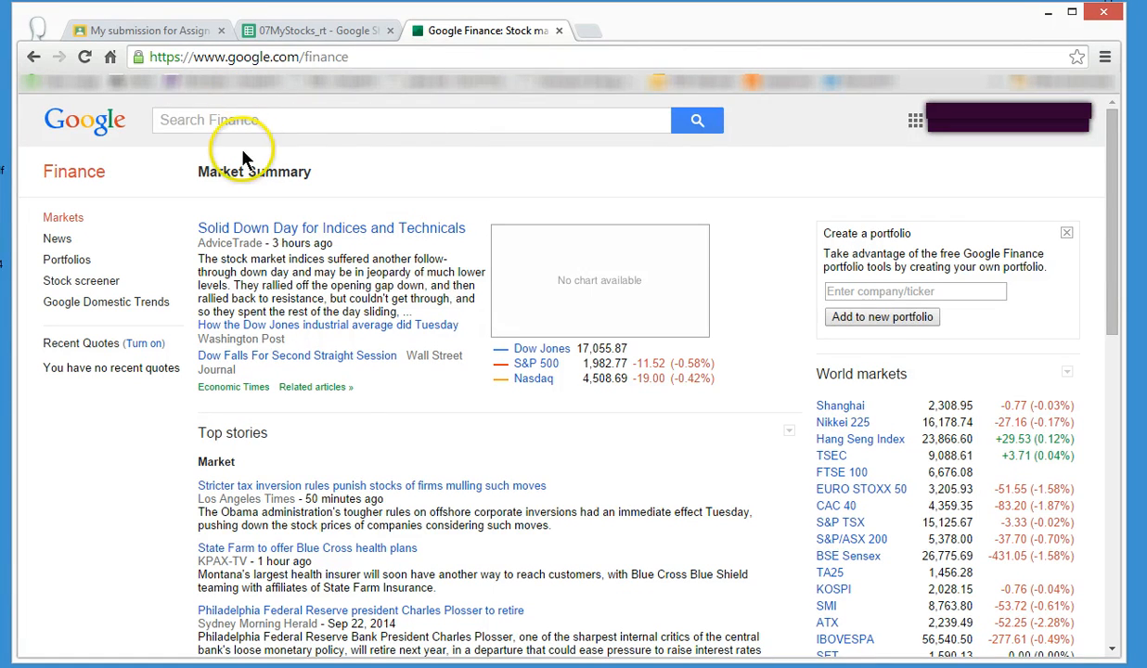
# Look up walmart in Google Finance and highlight the exchange and ticker symbol beside the company name.
pyautogui.click(303, 127)
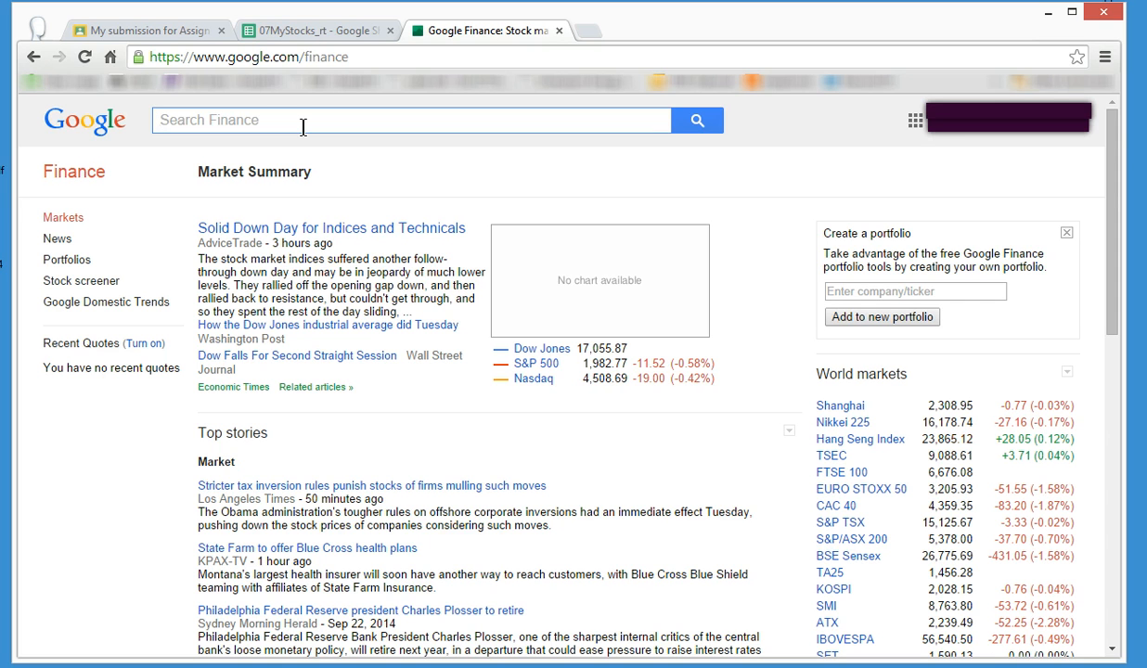
pyautogui.write('walmart')
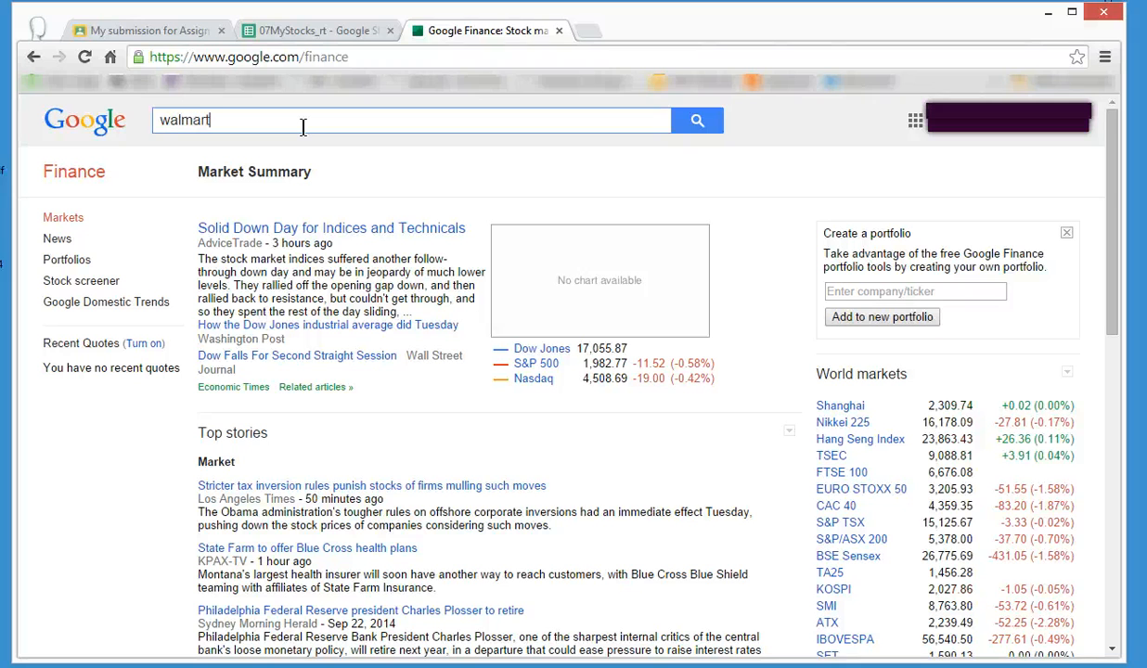
pyautogui.press('Return')
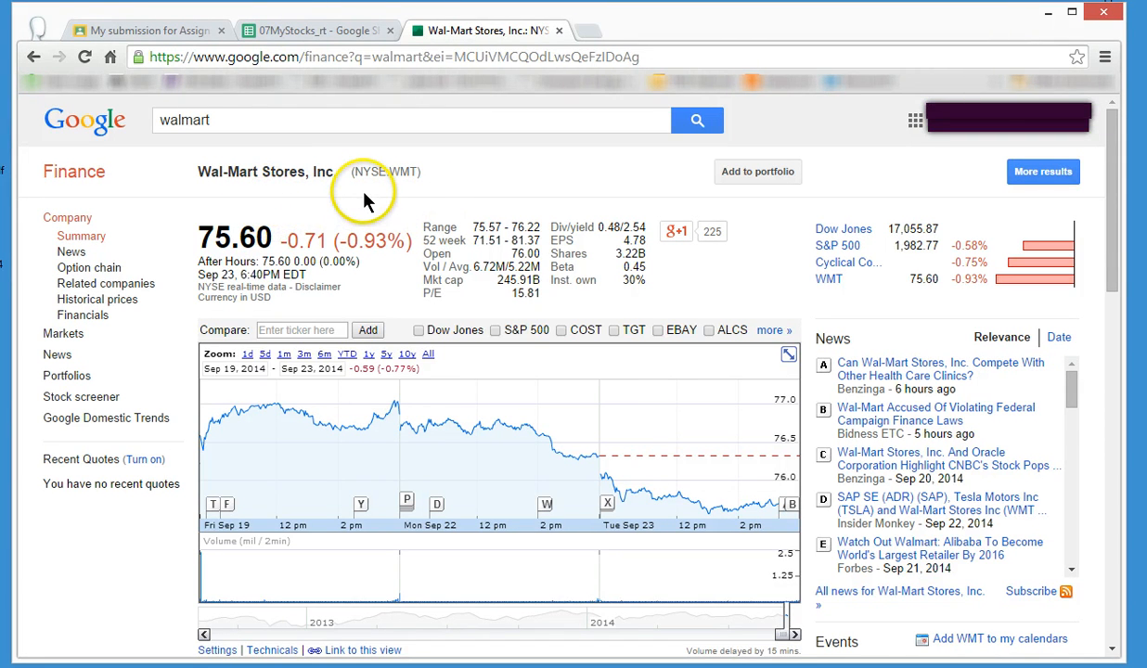
pyautogui.moveTo(352, 173); pyautogui.dragTo(421, 175)
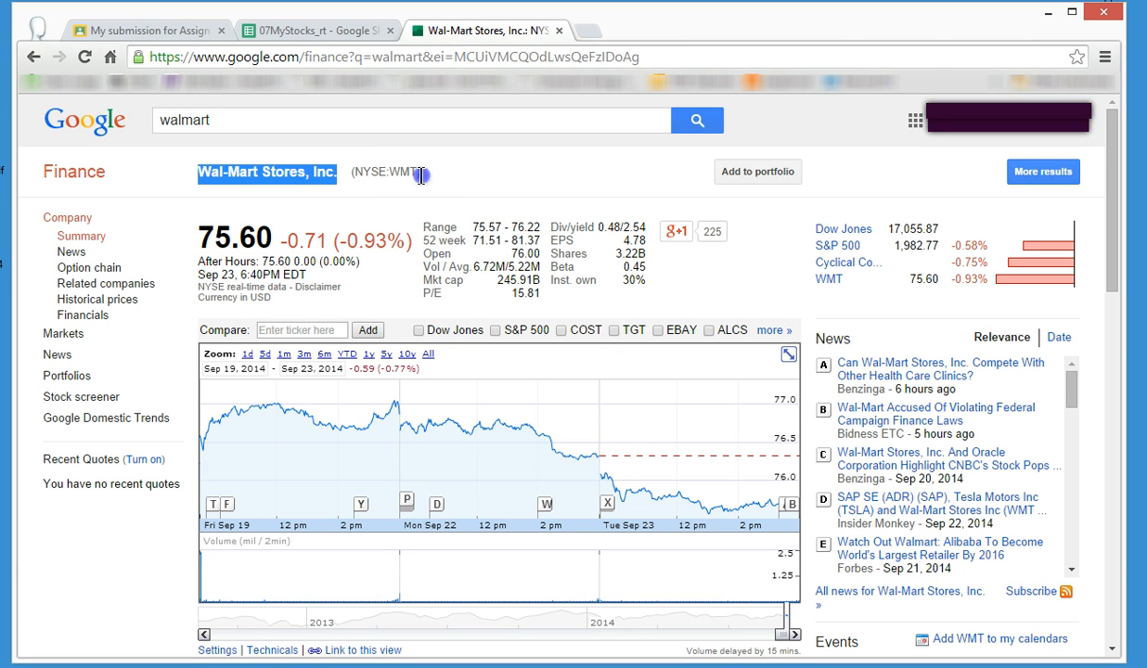
pyautogui.click(419, 174)
pyautogui.moveTo(351, 173); pyautogui.dragTo(429, 183)
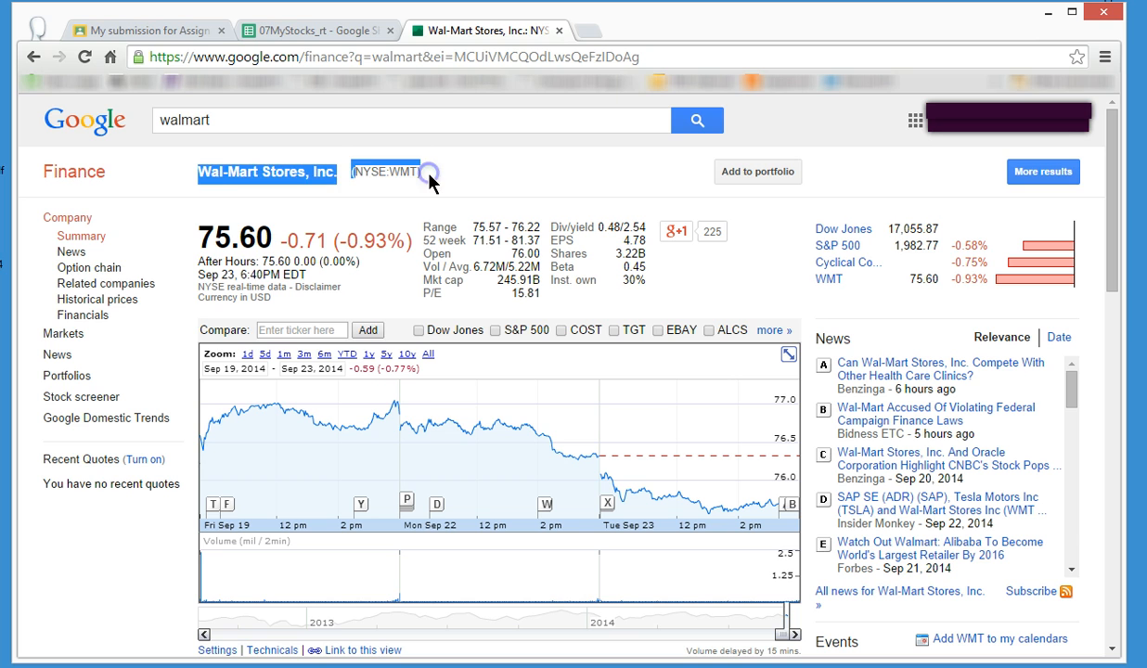
pyautogui.doubleClick(379, 174)
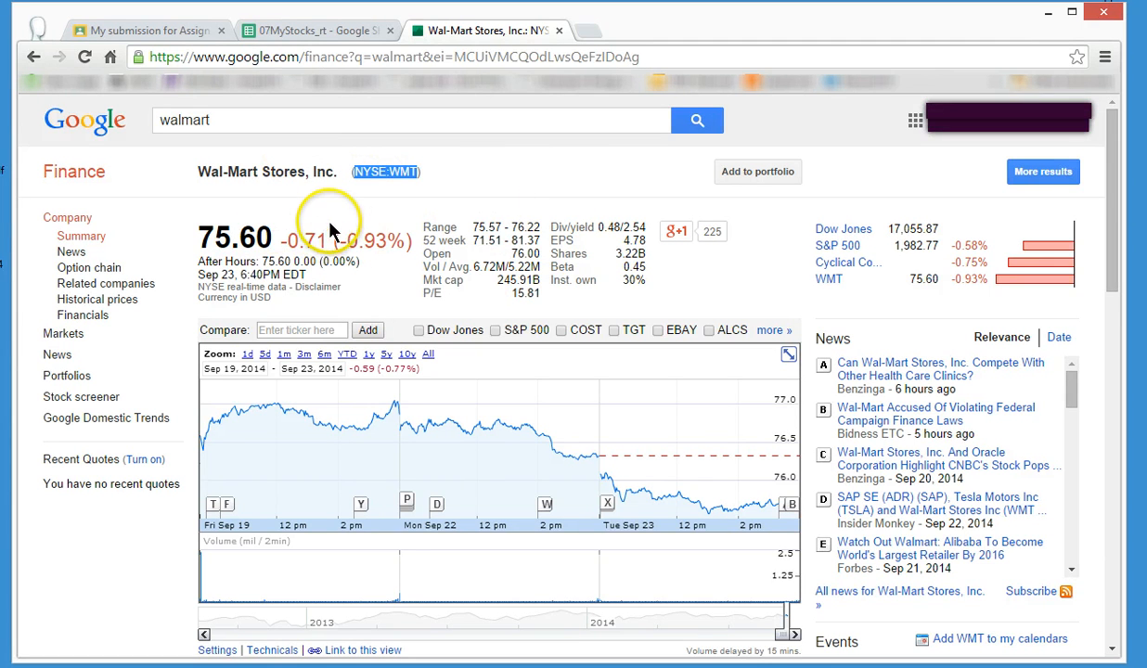
pyautogui.click(404, 186)
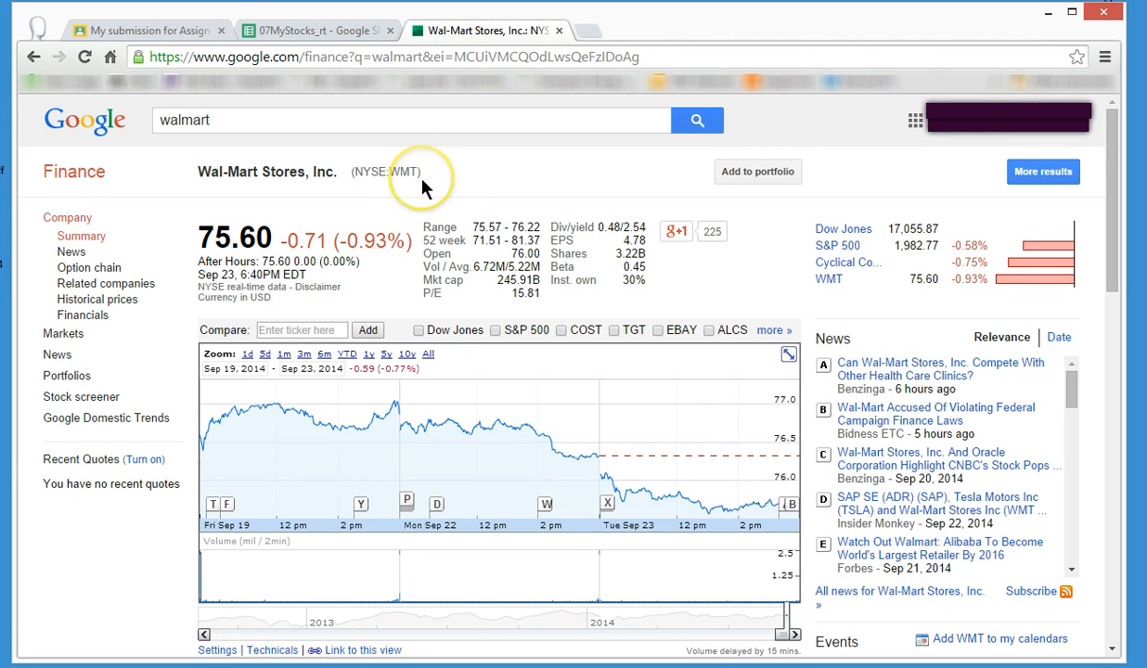
# Switch back to the 07MyStocks spreadsheet and enter stock symbol WMT in C8 and stock name Walmart in B8.
pyautogui.click(341, 31)
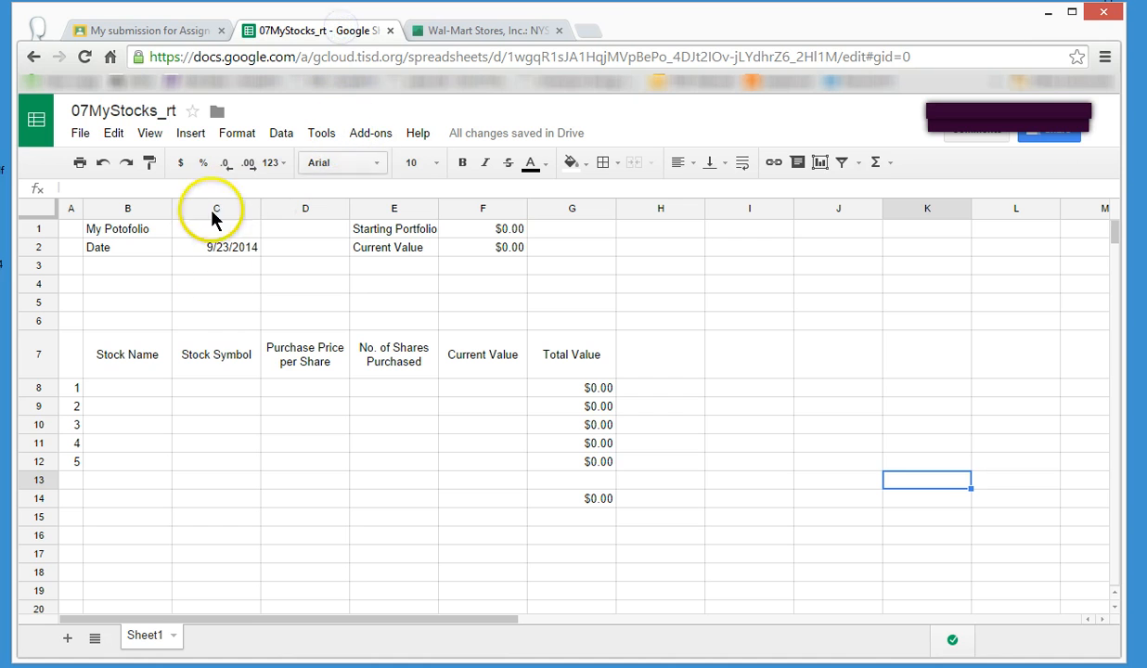
pyautogui.click(206, 383)
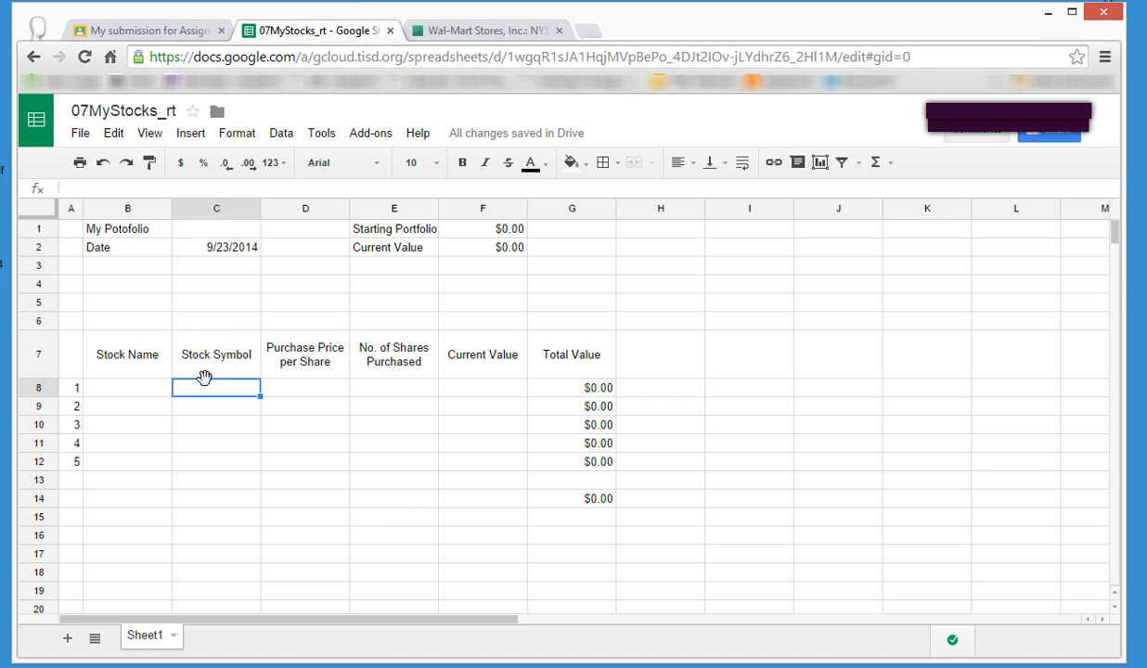
pyautogui.write('WMT')
pyautogui.press('Left')
pyautogui.write('Walmart')
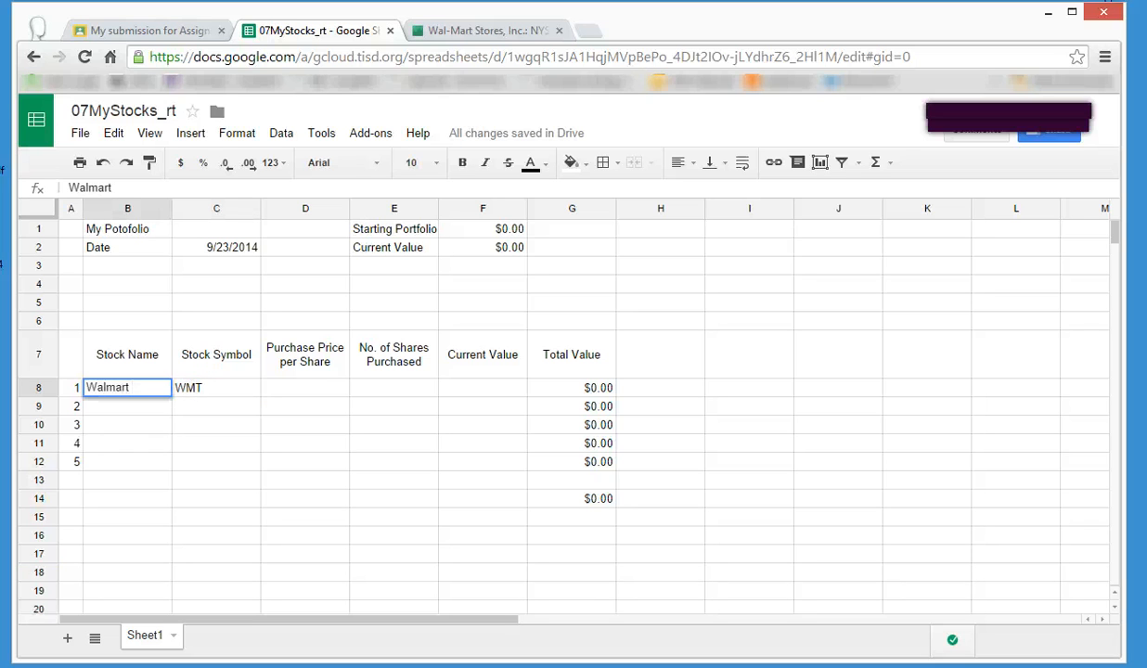
pyautogui.press('Return')
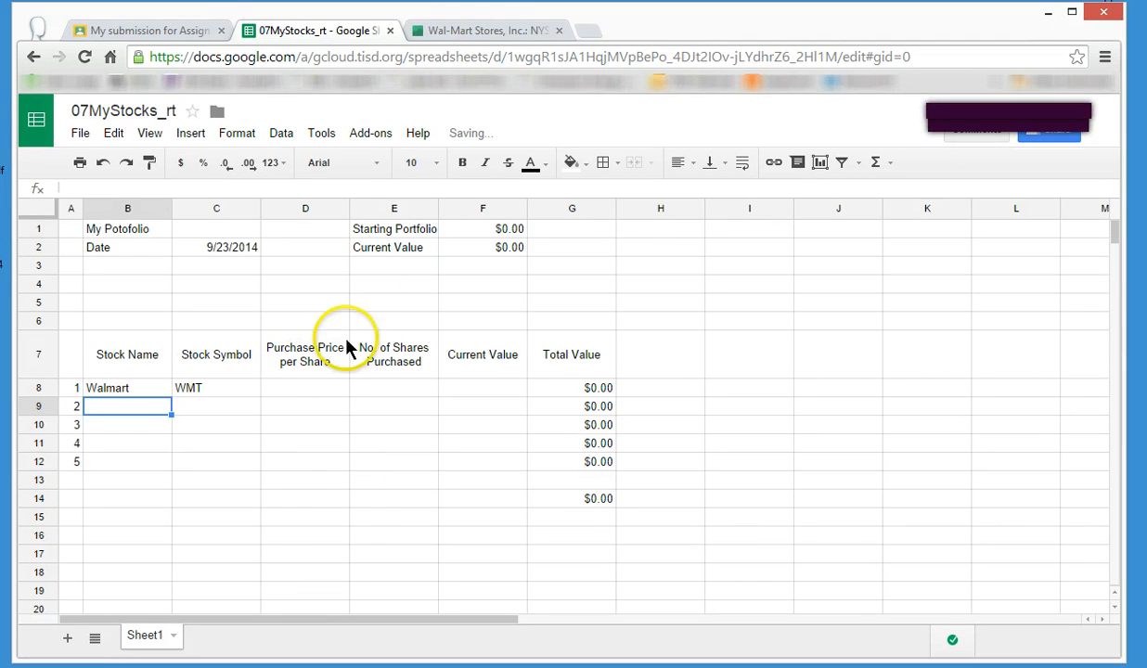
# Check the Walmart quote in Google Finance and enter 75.60 as its Purchase Price per Share in D8.
pyautogui.click(471, 36)
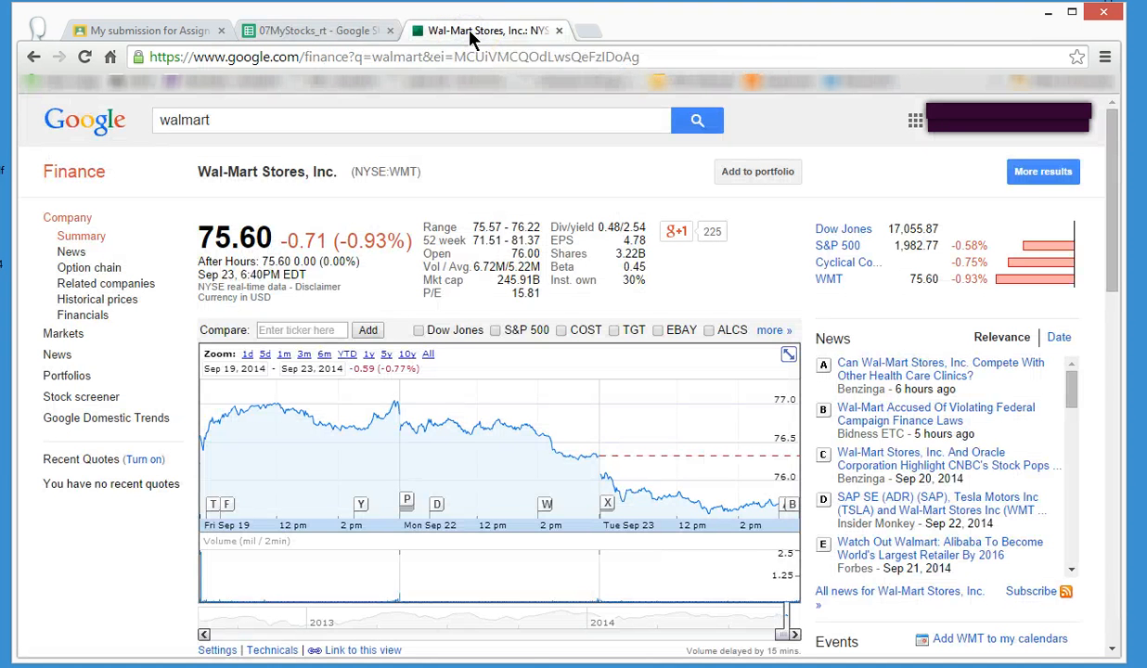
pyautogui.click(369, 32)
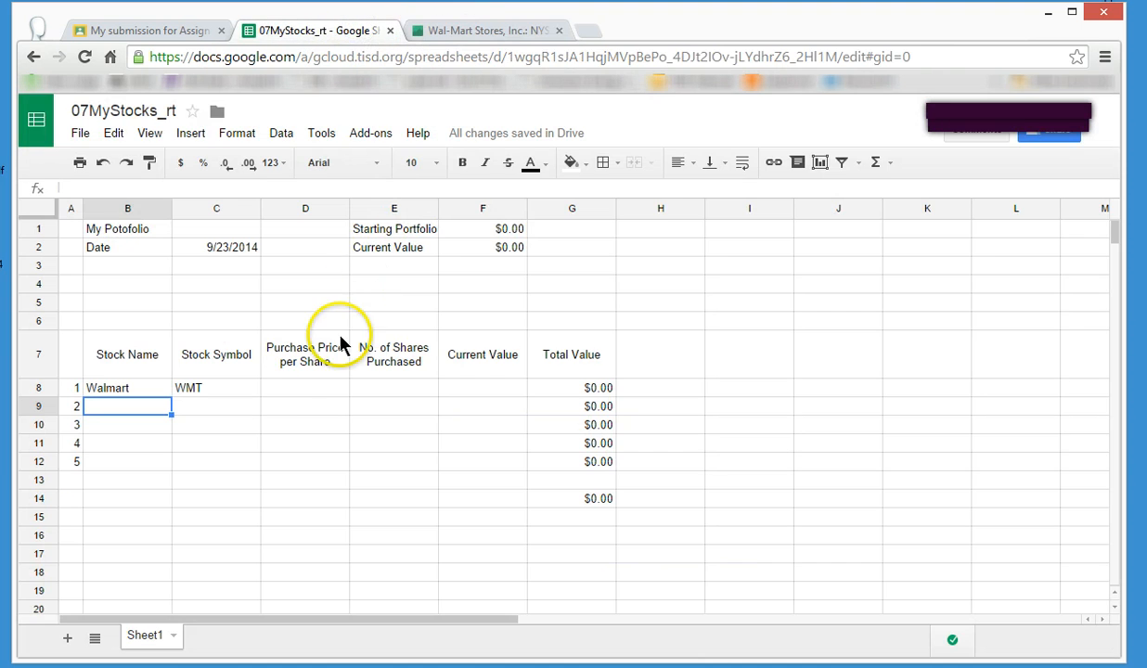
pyautogui.click(316, 389)
pyautogui.write('75.60')
pyautogui.press('Return')
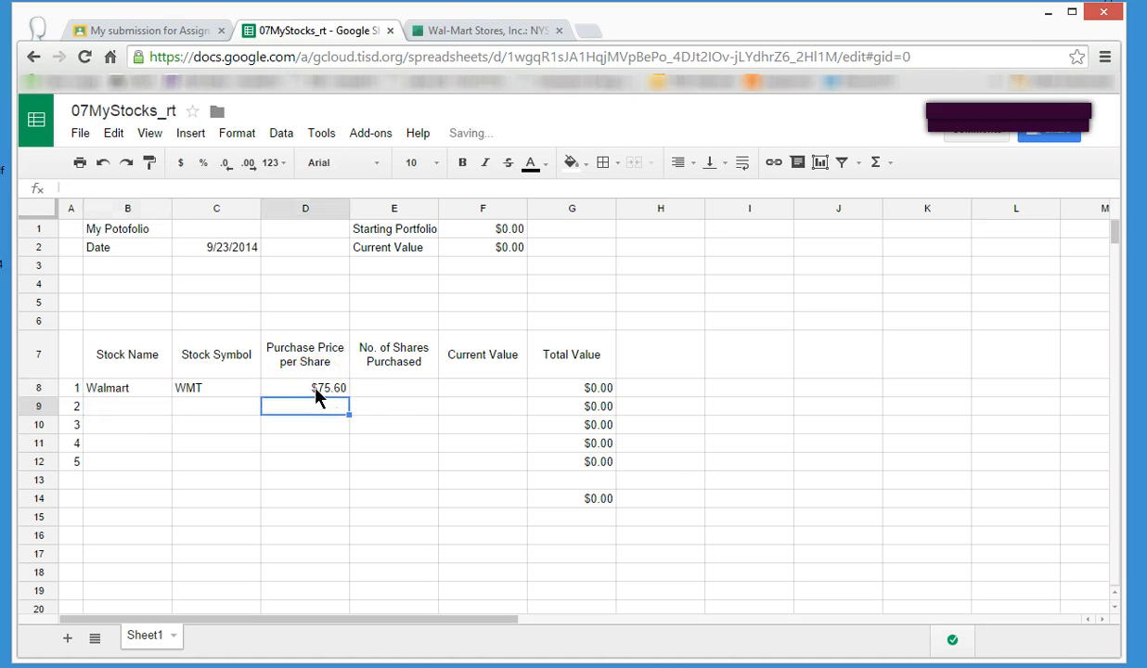
# Enter 75.60 as Walmart's Current Value in F8 and 70 as its No. of Shares Purchased in E8.
pyautogui.click(345, 401)
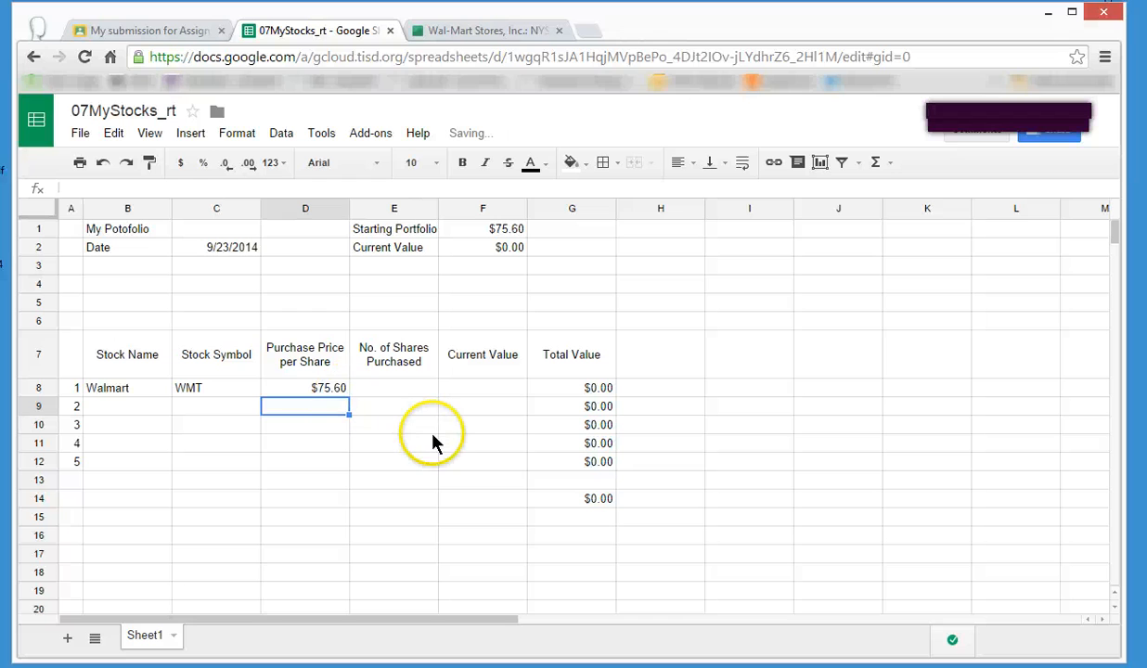
pyautogui.click(475, 392)
pyautogui.write('75.60')
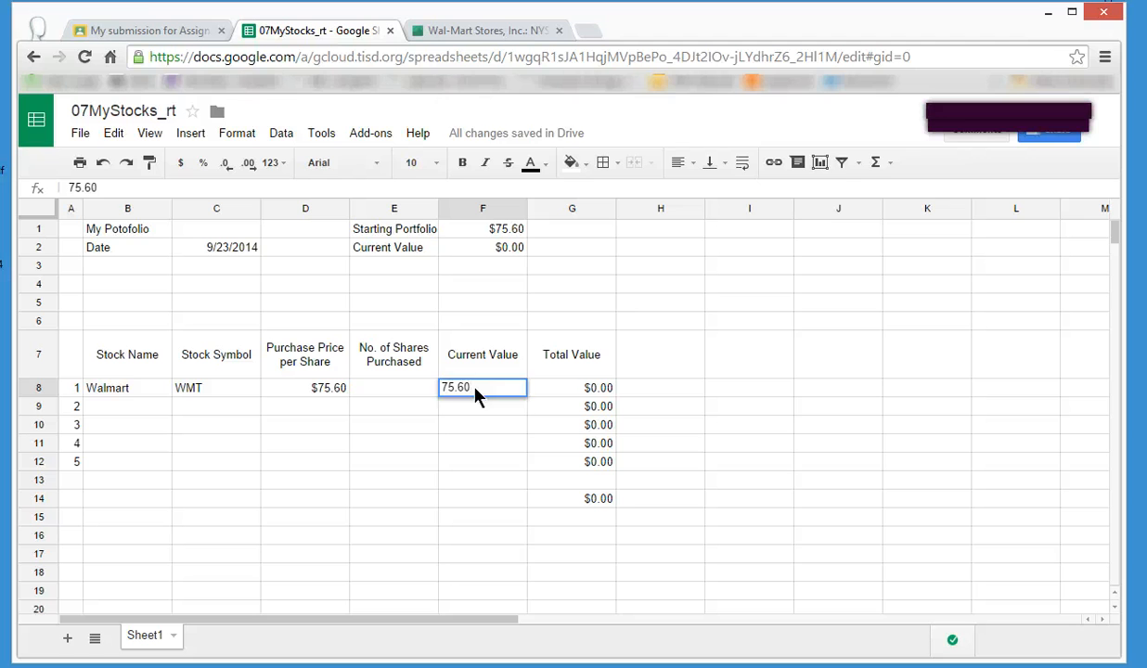
pyautogui.press('Return')
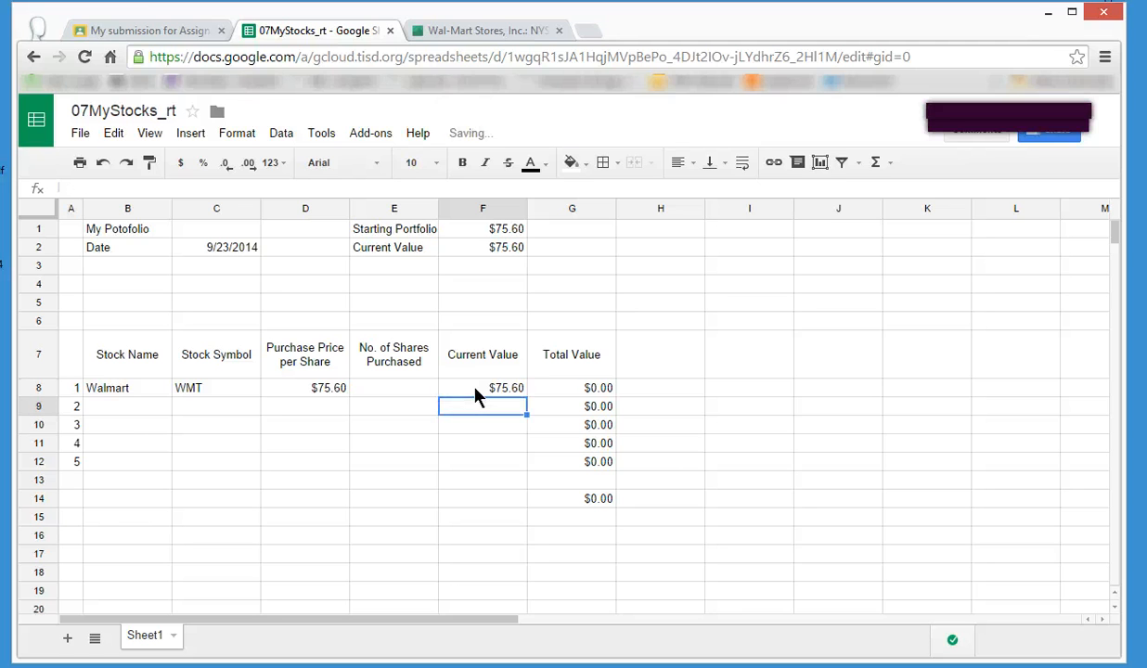
pyautogui.click(410, 390)
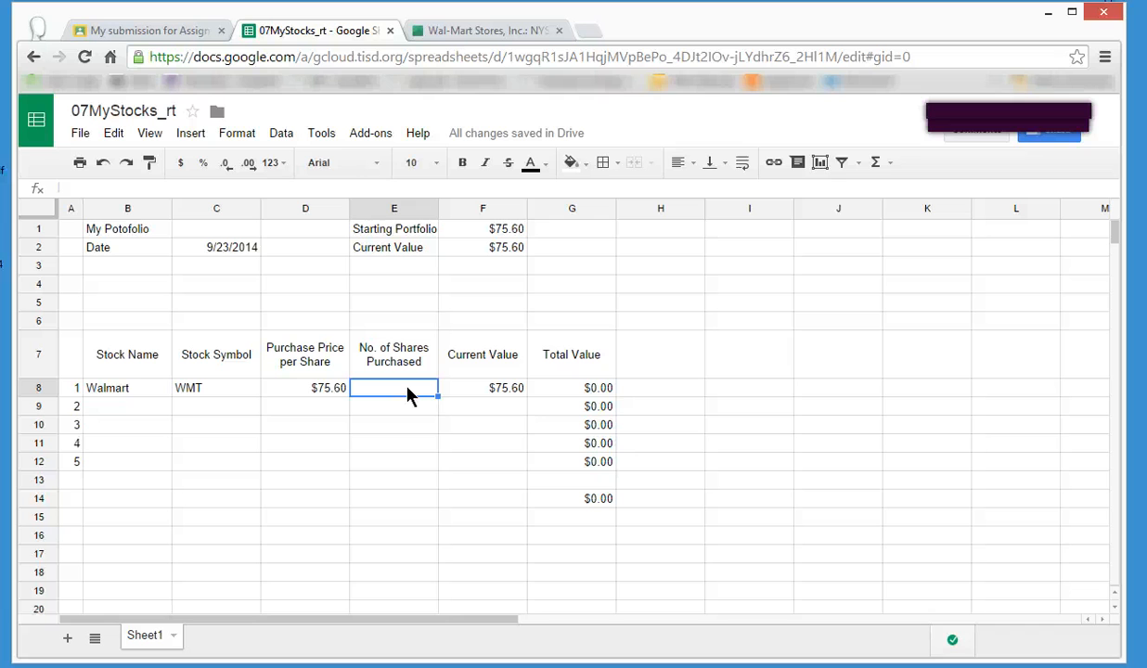
pyautogui.write('70')
pyautogui.press('Return')
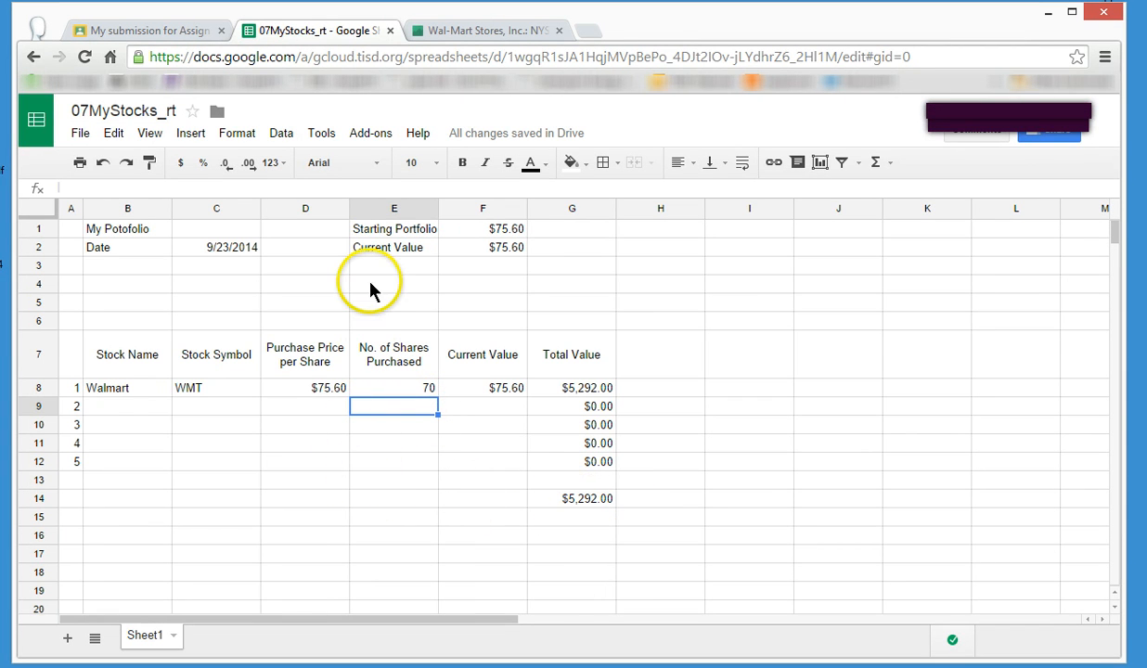
# Switch to Google Finance and look up apple to view its quote and ticker symbol.
pyautogui.click(463, 33)
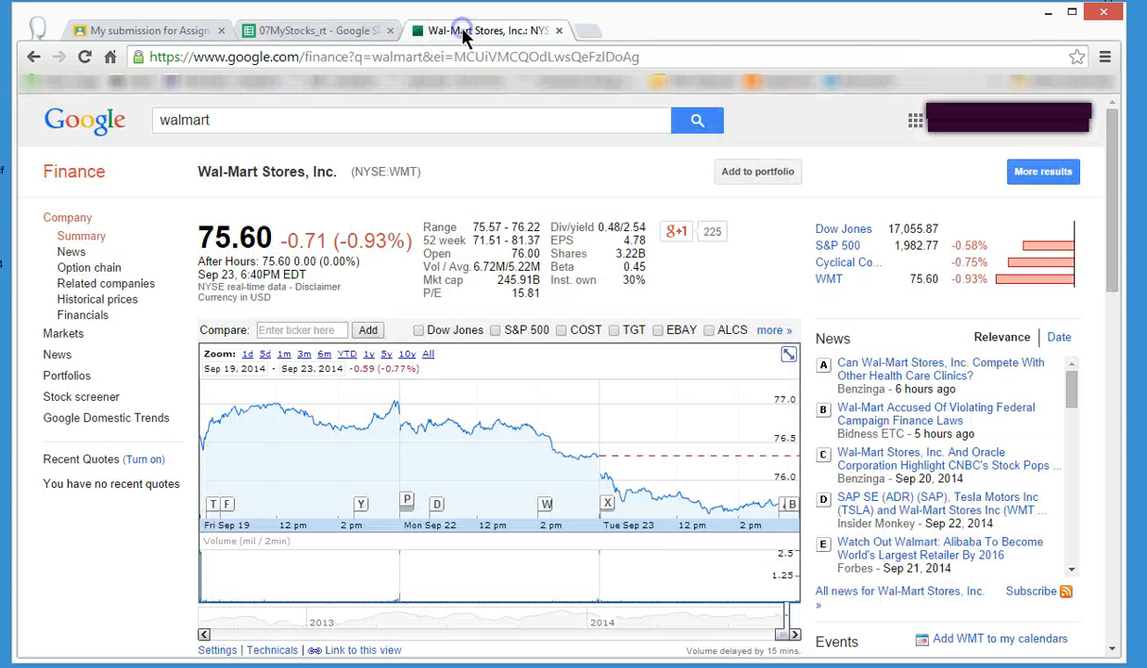
pyautogui.click(321, 116)
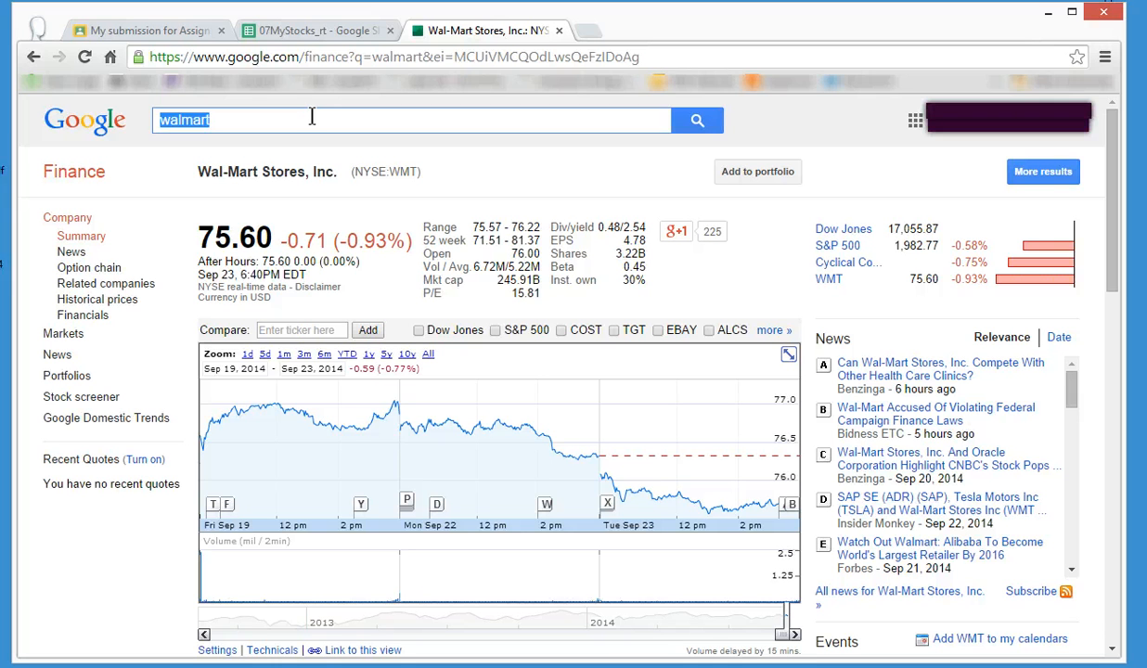
pyautogui.write('apple')
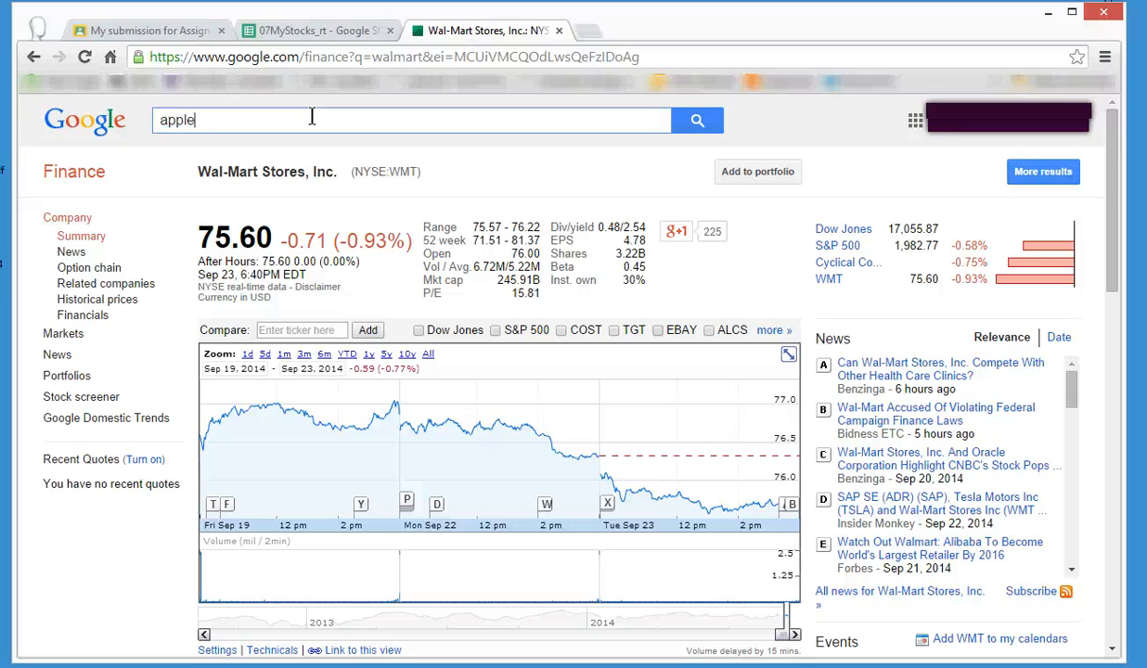
pyautogui.press('Return')
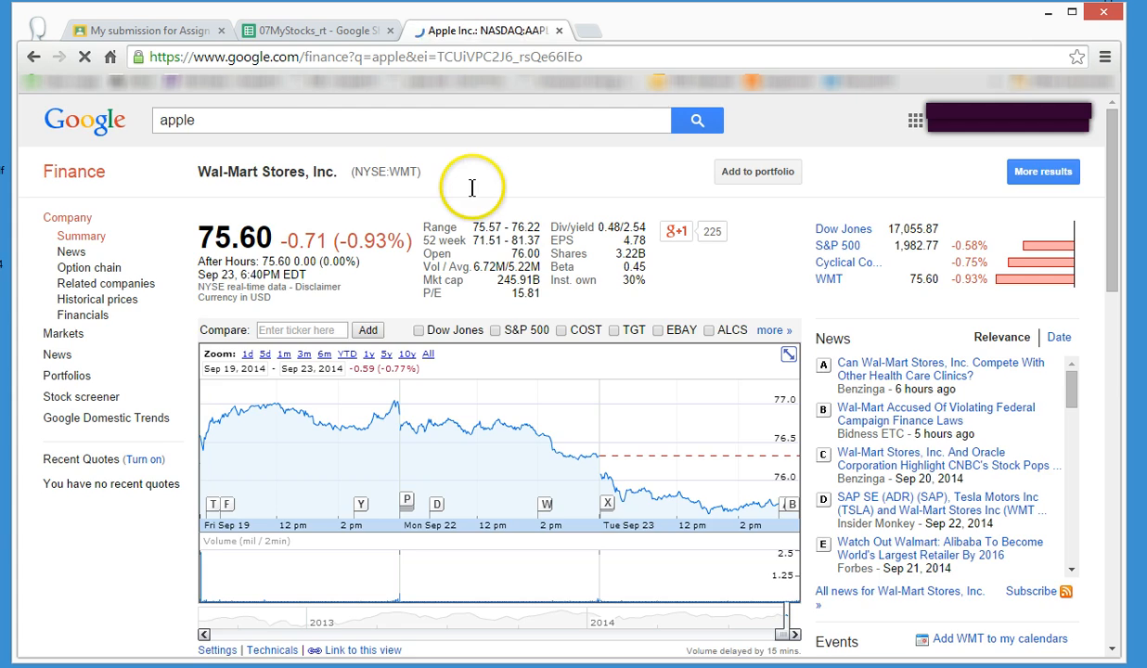
pyautogui.click(234, 316)
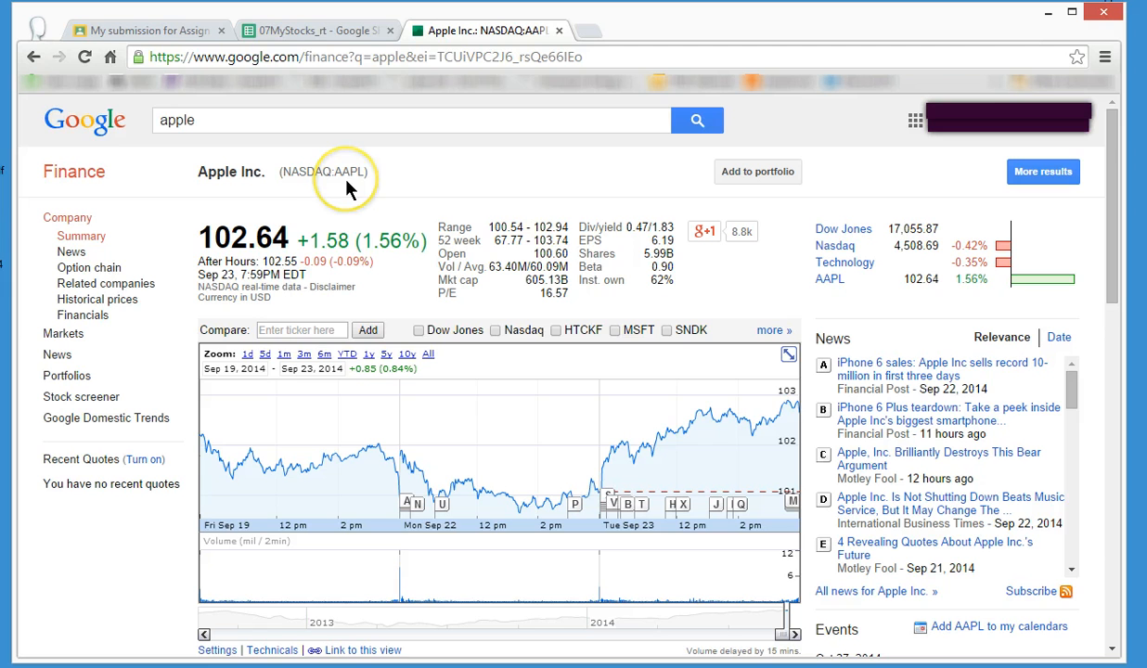
# Return to the 07MyStocks spreadsheet and enter stock symbol AAPL in C9 and stock name Apple in B9.
pyautogui.click(321, 28)
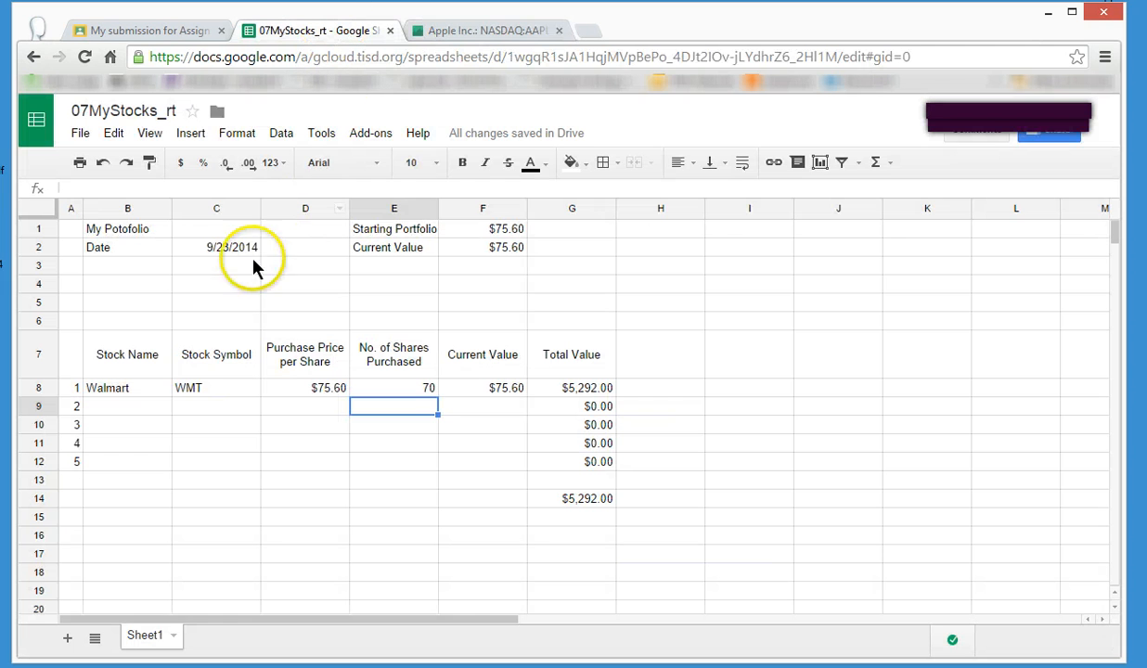
pyautogui.click(190, 410)
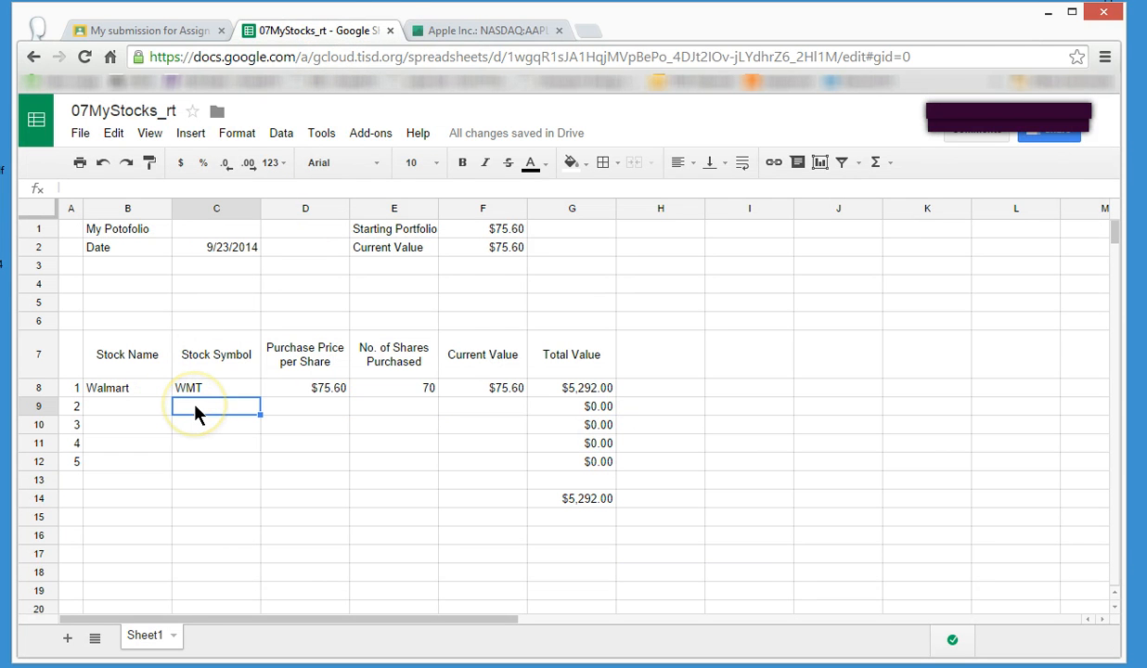
pyautogui.write('AAPL')
pyautogui.press('Left')
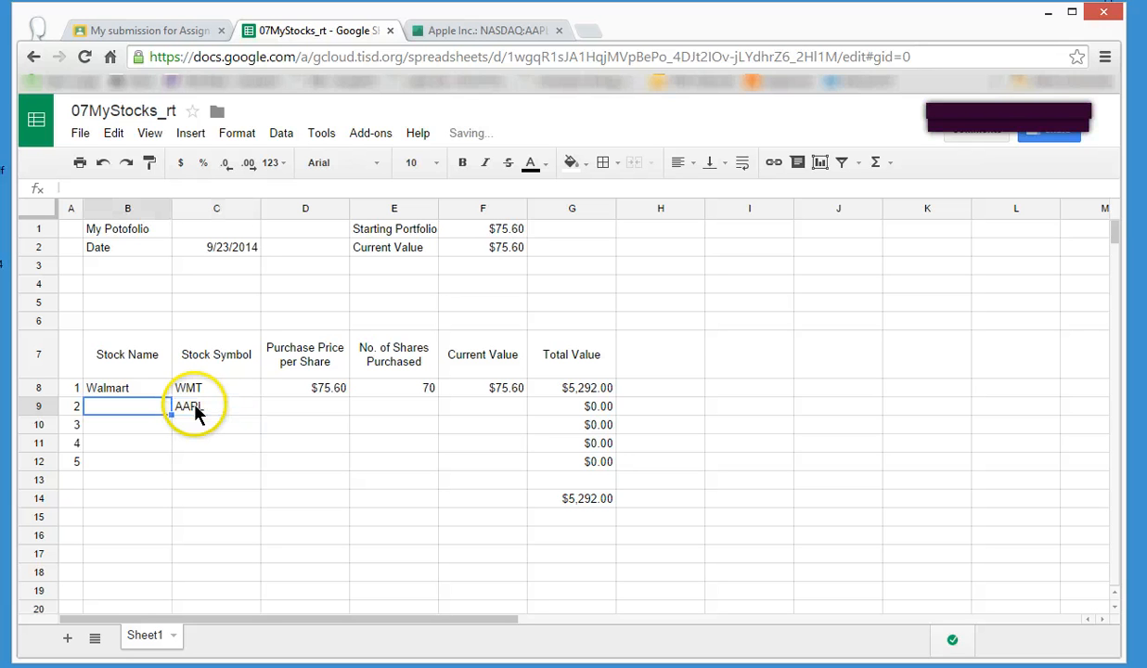
pyautogui.write('Apple')
pyautogui.press('Right')
pyautogui.press('Right')
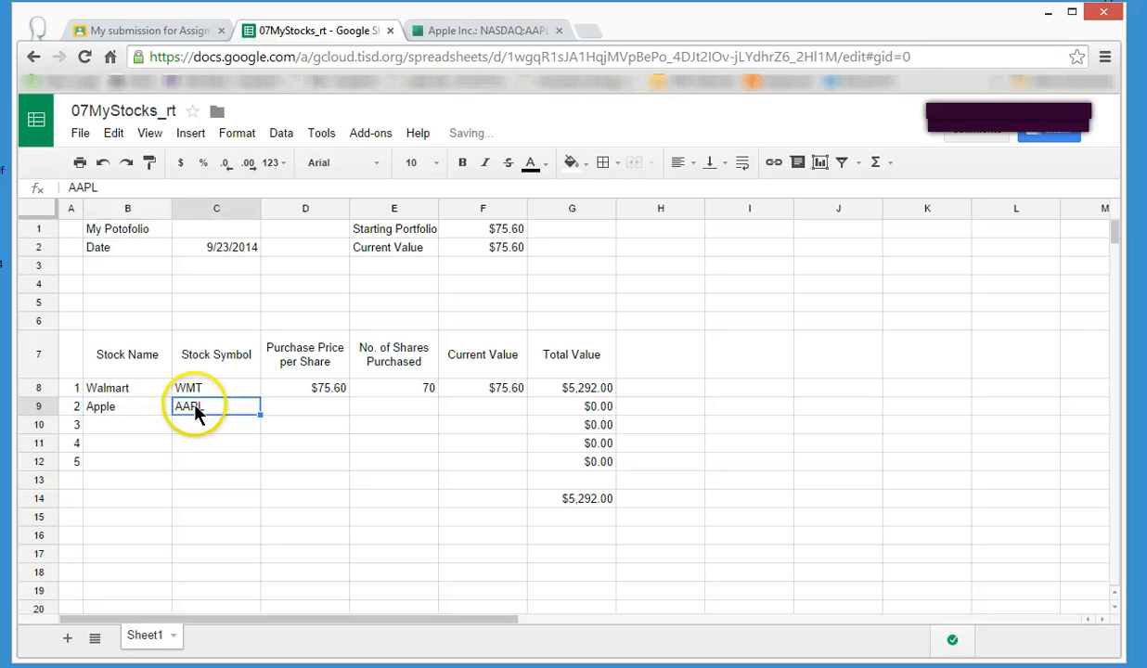
# Check the Apple quote in Google Finance and enter 102.64 as its Purchase Price per Share in D9 and Current Value in F9.
pyautogui.click(511, 32)
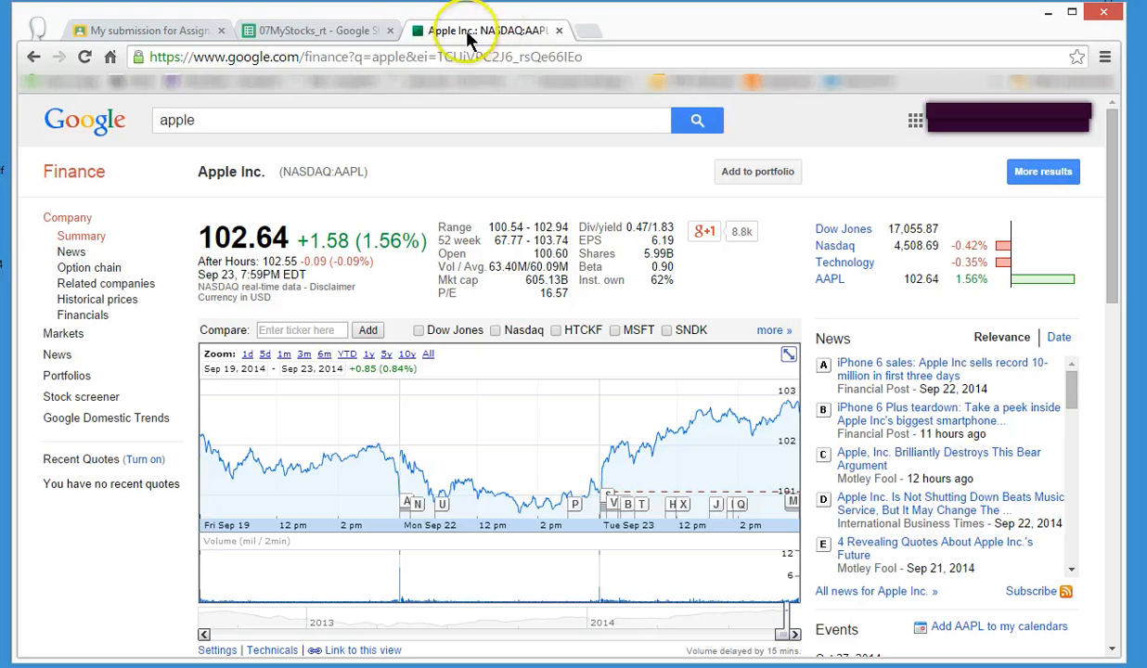
pyautogui.click(338, 33)
pyautogui.write('102.64')
pyautogui.press('Tab')
pyautogui.press('Tab')
pyautogui.write('102.64')
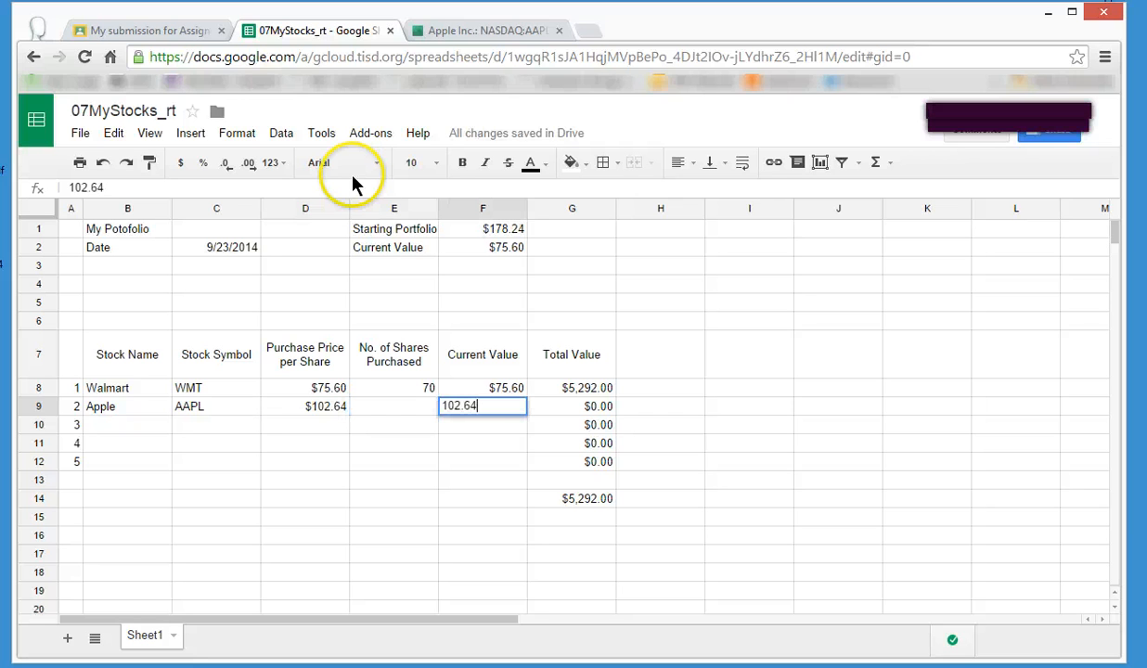
pyautogui.press('Return')
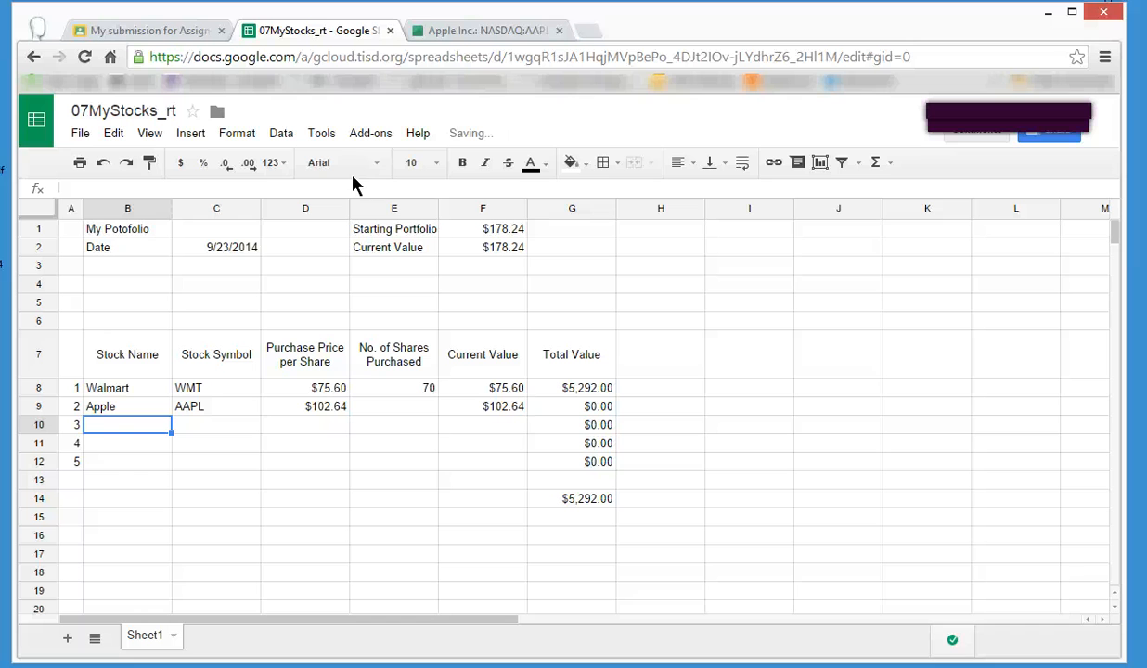
# Enter 50 as Apple's No. of Shares Purchased in E9.
pyautogui.click(410, 406)
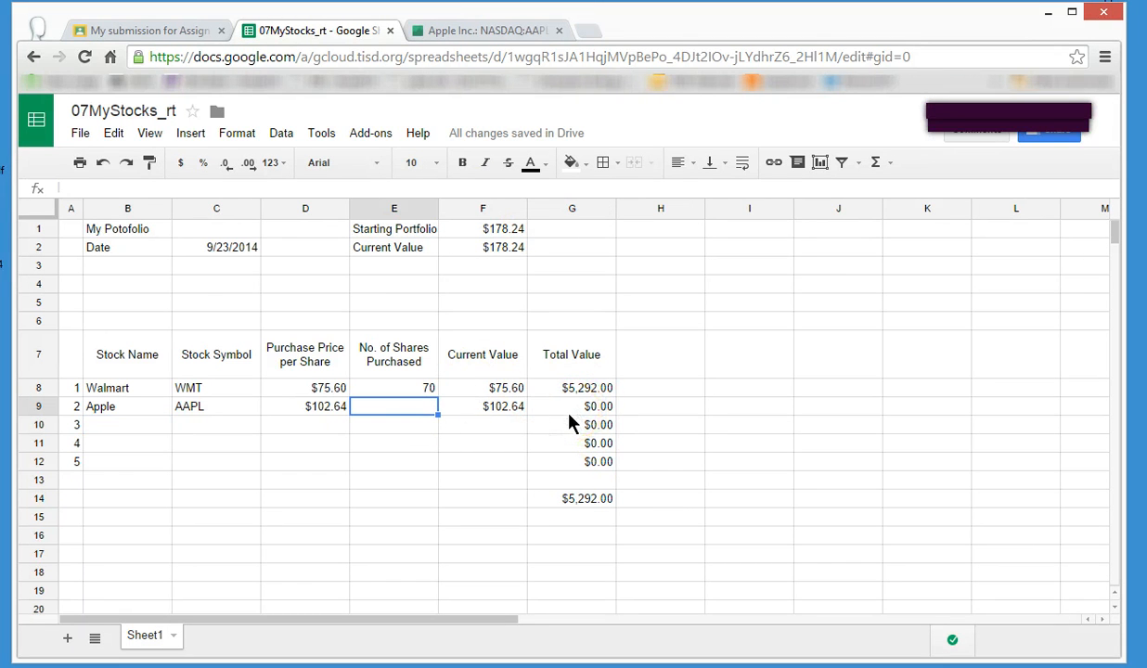
pyautogui.write('50')
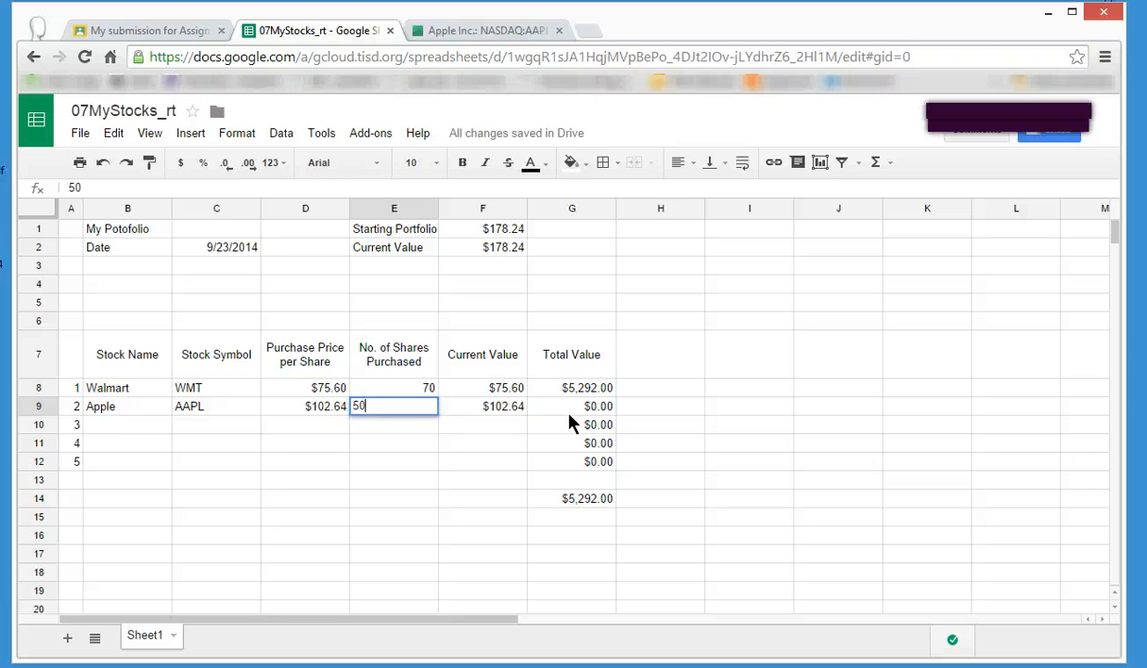
pyautogui.press('Return')
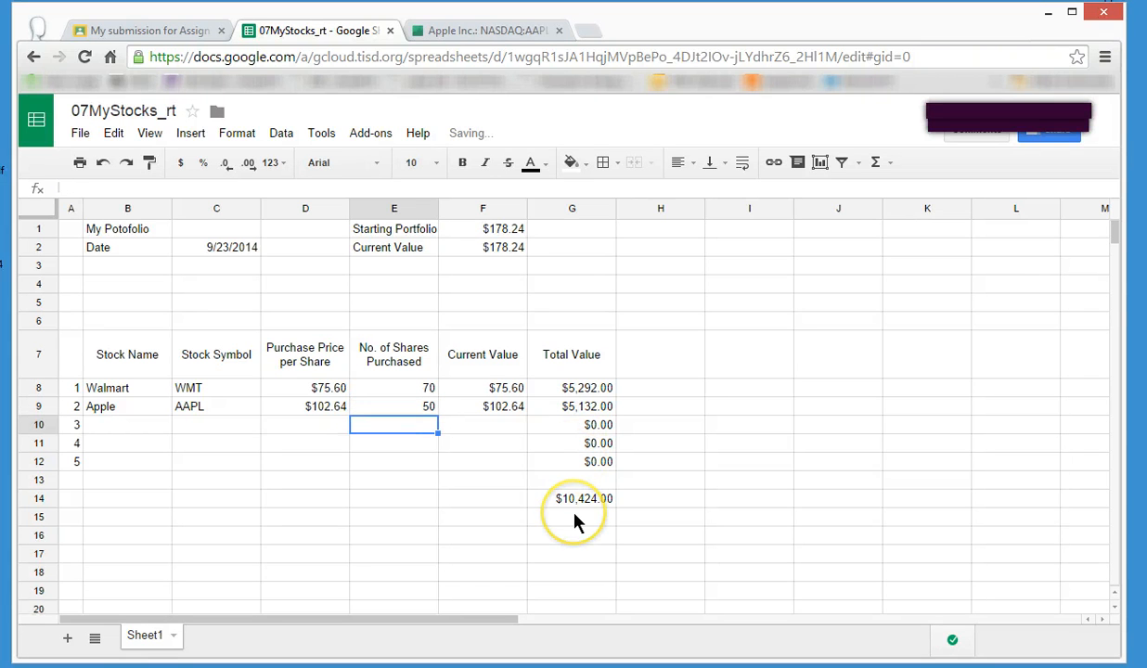
# Switch to Google Finance and look up the quotes for nike and toshiba.
pyautogui.click(497, 28)
pyautogui.click(231, 118)
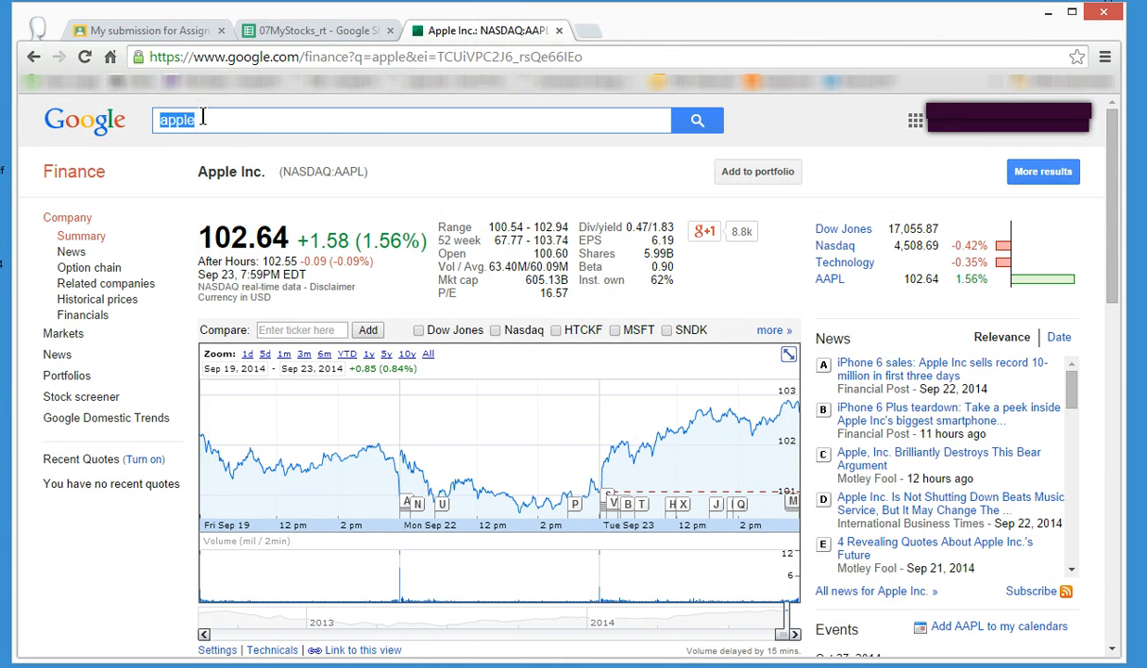
pyautogui.write('nike')
pyautogui.press('Return')
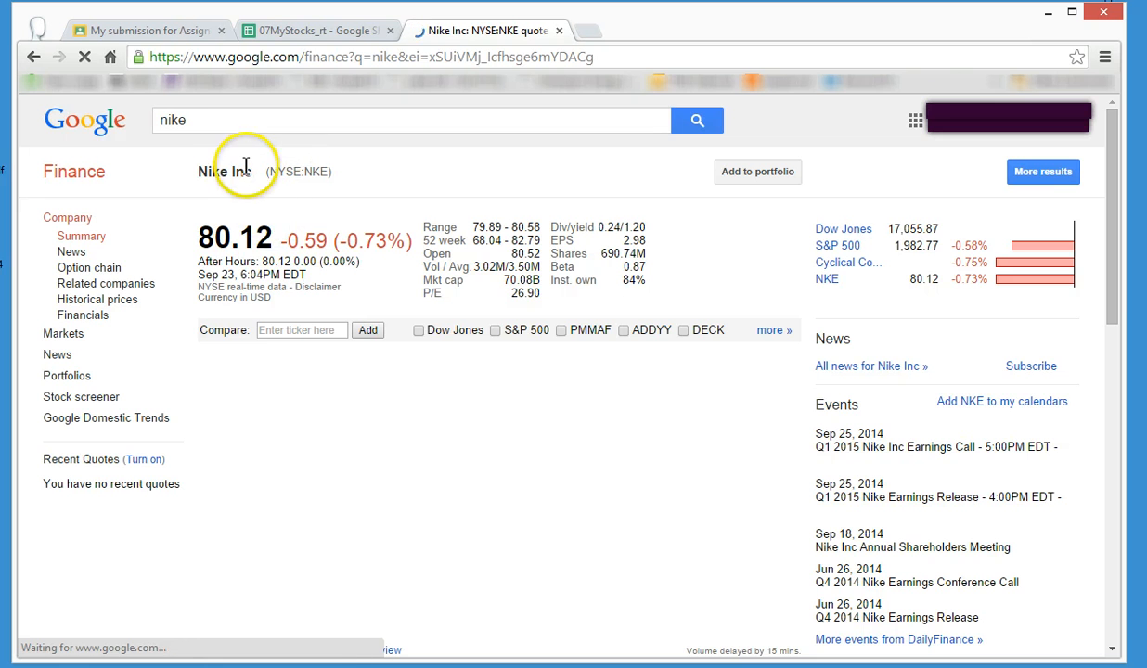
pyautogui.moveTo(223, 124); pyautogui.dragTo(161, 118)
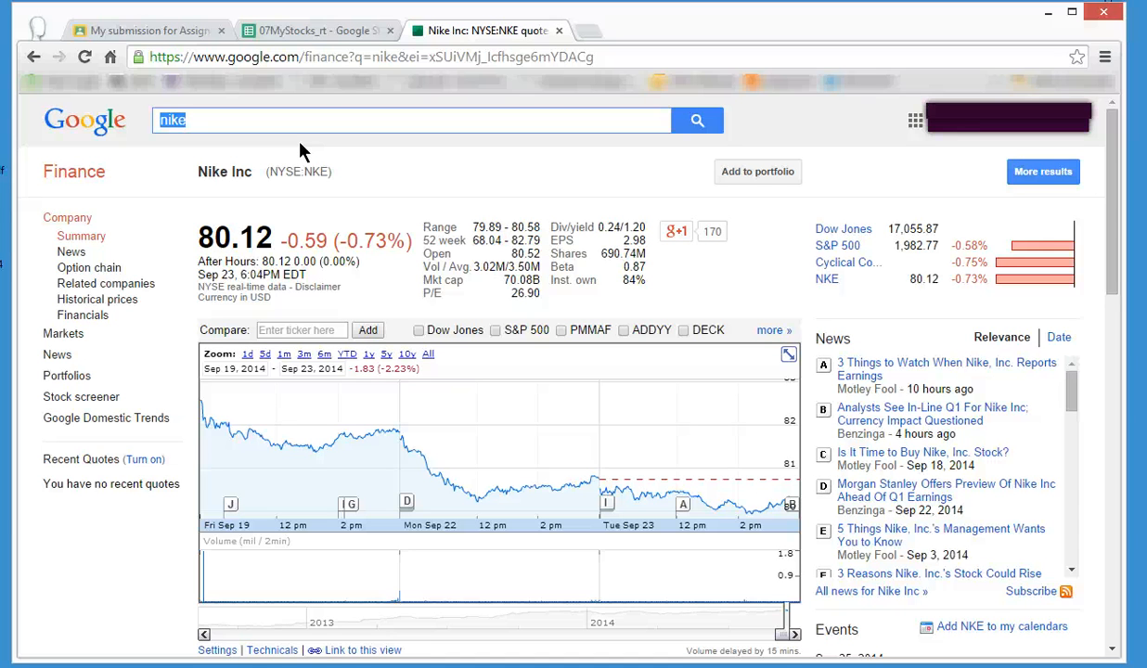
pyautogui.write('toshiba')
pyautogui.press('Return')
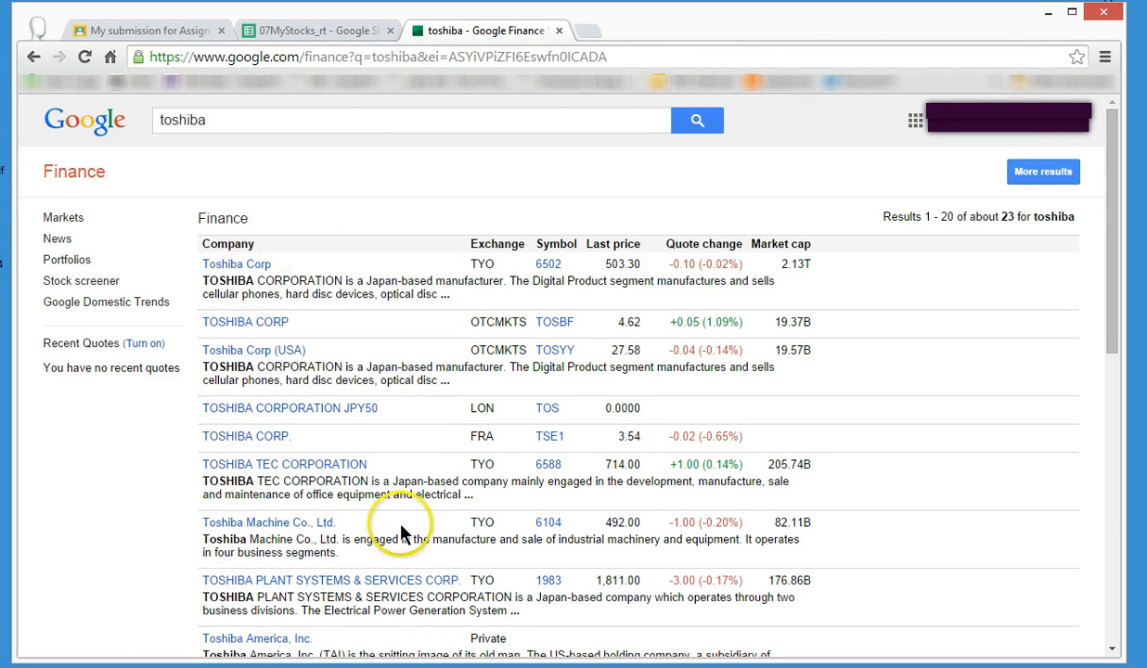
# Look up sears in Google Finance to view its quote and ticker symbol.
pyautogui.doubleClick(183, 110)
pyautogui.write('sears')
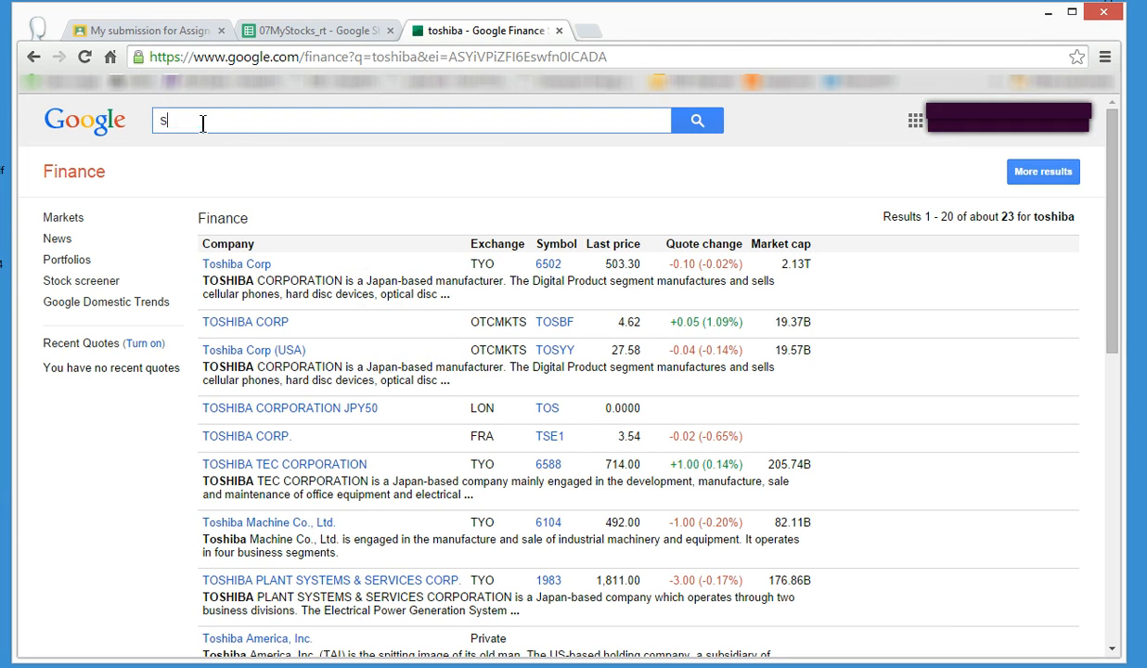
pyautogui.press('Return')
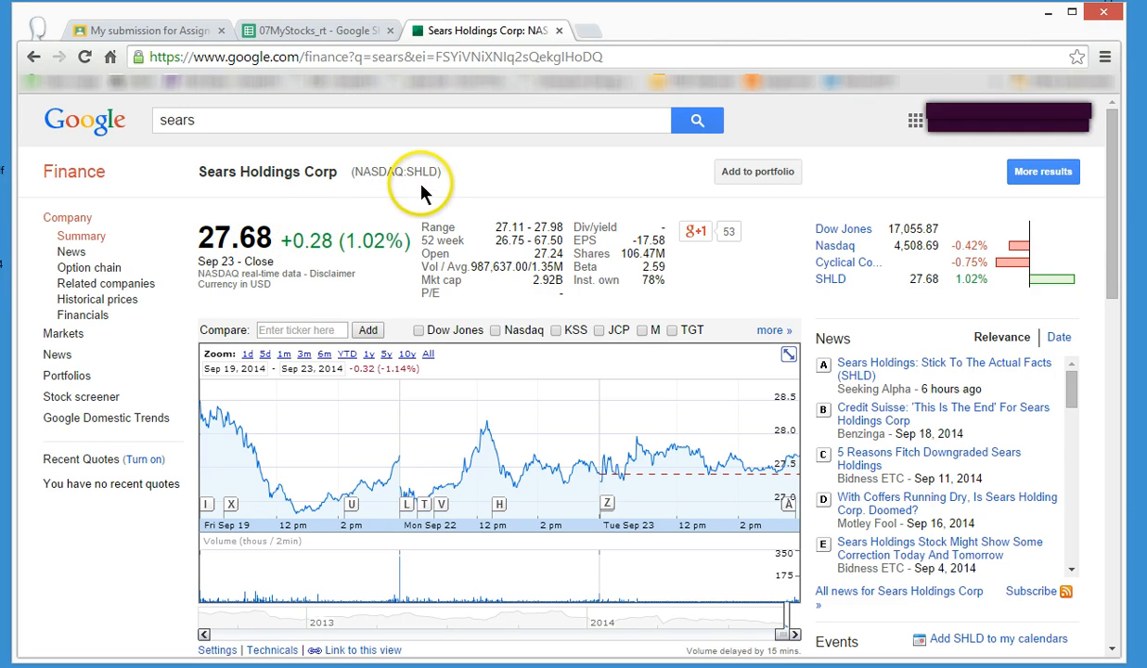
# Return to the 07MyStocks spreadsheet and enter stock symbol SHLD in C10 and stock name Sears in B10.
pyautogui.click(332, 31)
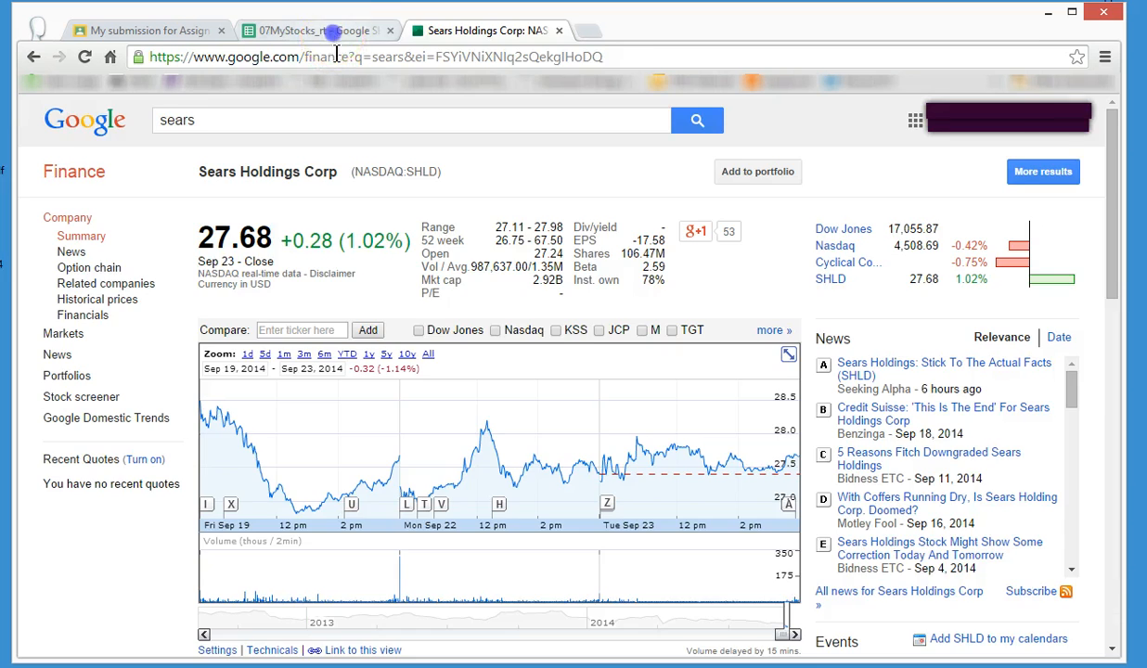
pyautogui.click(214, 426)
pyautogui.write('SHLD')
pyautogui.press('Left')
pyautogui.write('Sears')
pyautogui.press('Tab')
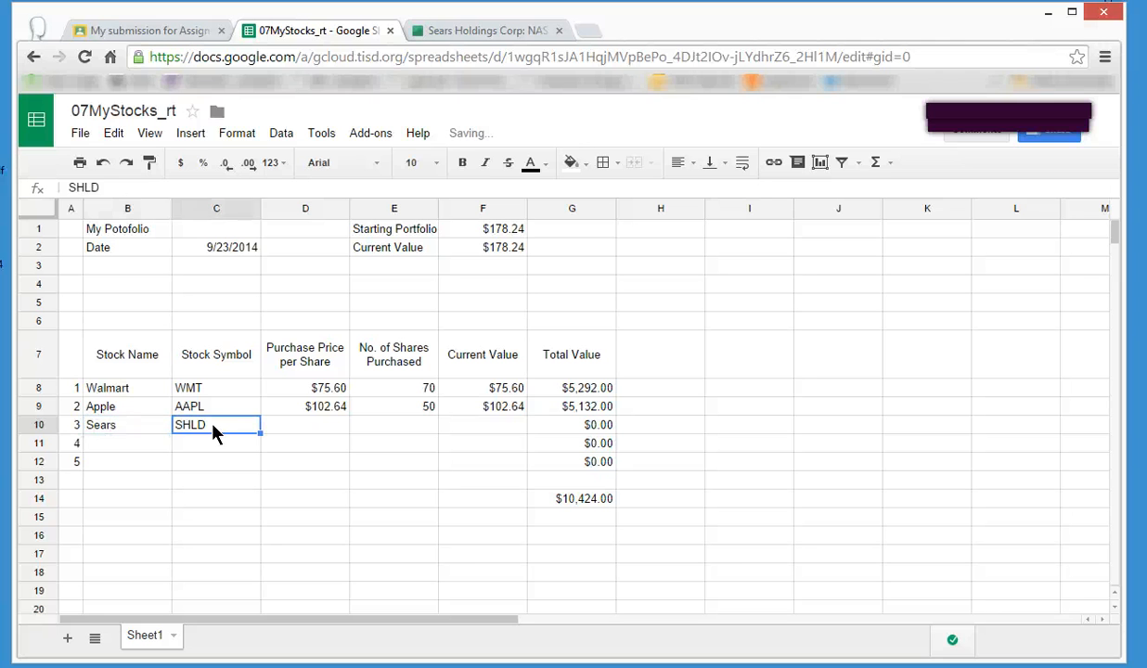
# Check the Sears quote in Google Finance and enter 27.68 as its Purchase Price per Share in D10 and Current Value in F10.
pyautogui.press('Tab')
pyautogui.click(478, 34)
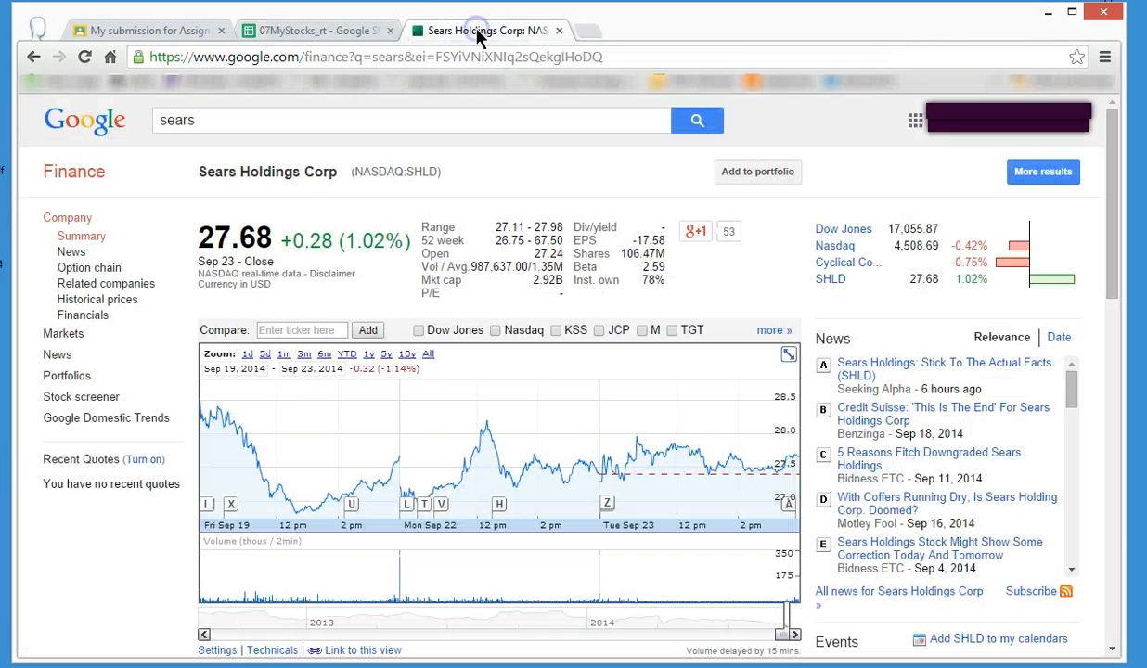
pyautogui.click(307, 31)
pyautogui.write('2')
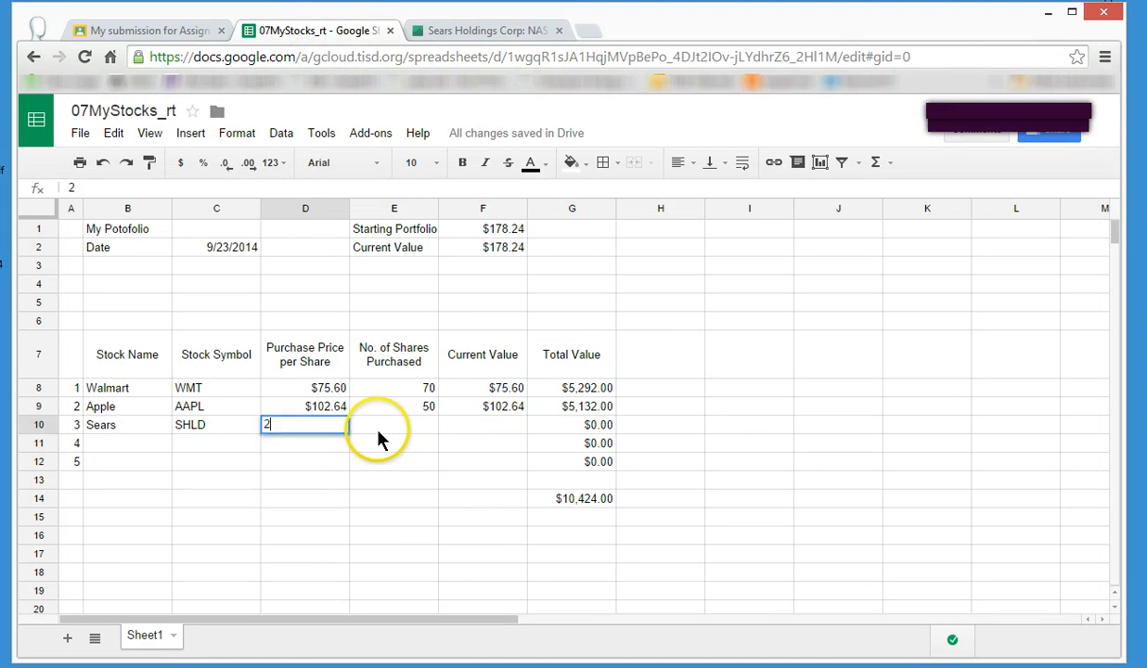
pyautogui.write('7.68')
pyautogui.press('Tab')
pyautogui.press('Tab')
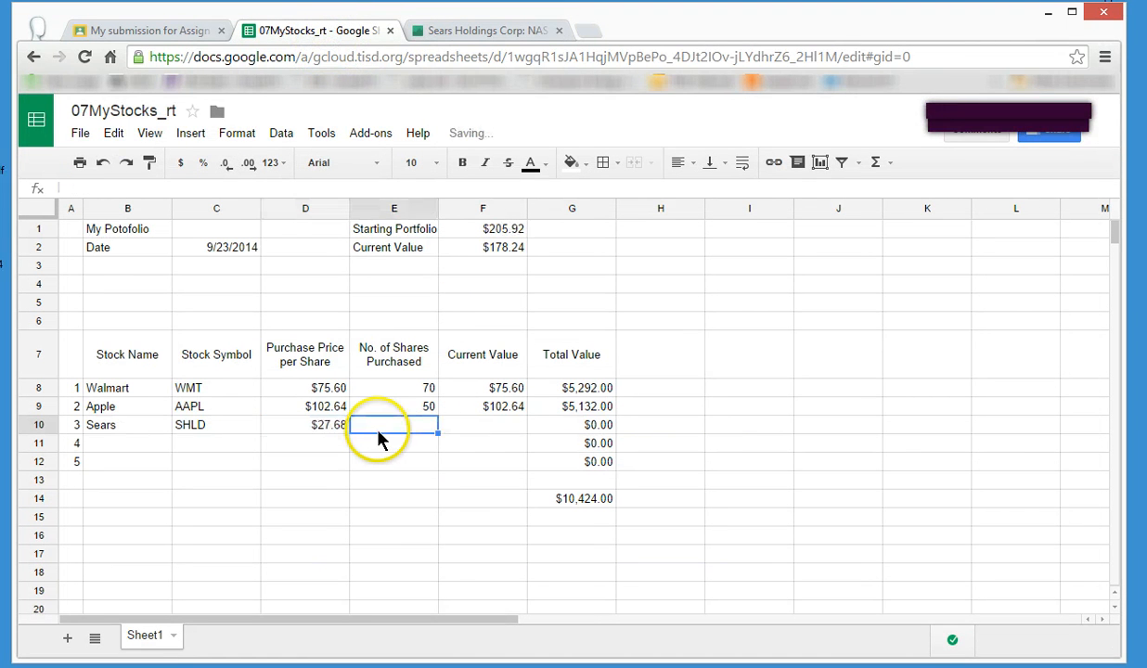
pyautogui.write('27.68')
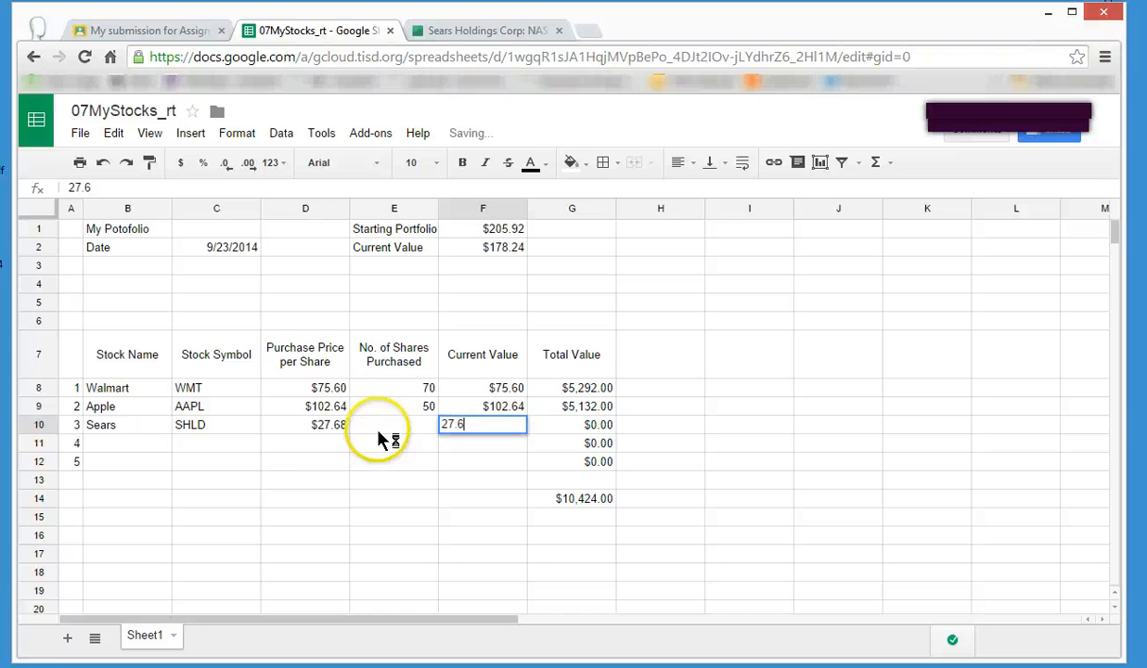
pyautogui.press('Return')
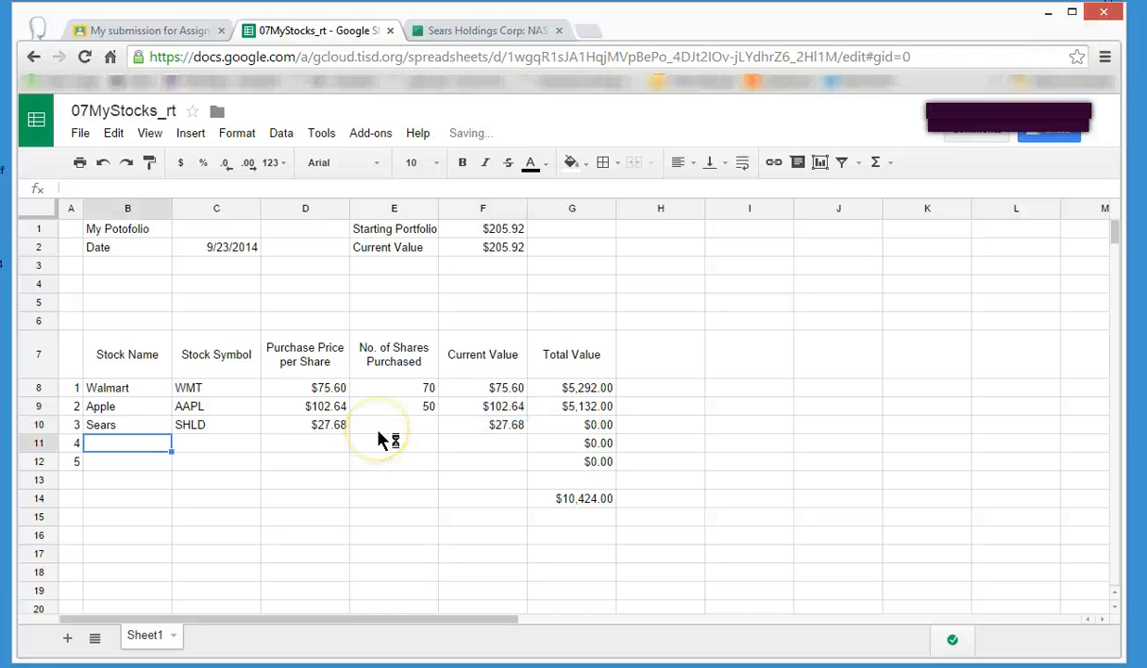
# Enter 250 as Sears's No. of Shares Purchased in E10.
pyautogui.click(380, 428)
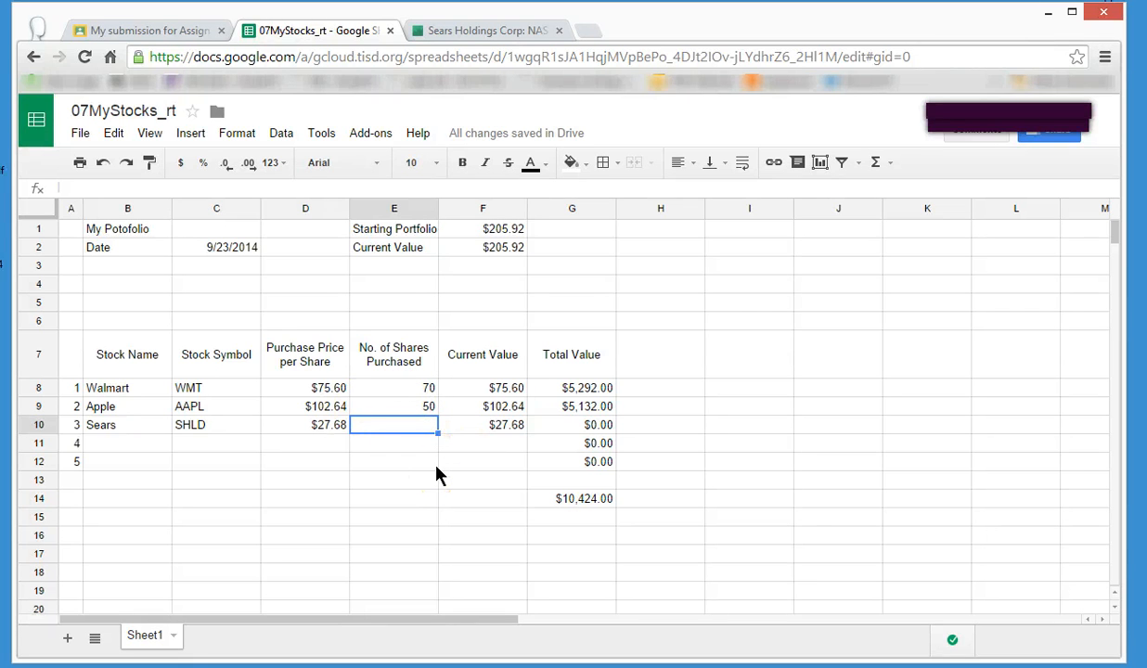
pyautogui.write('0')
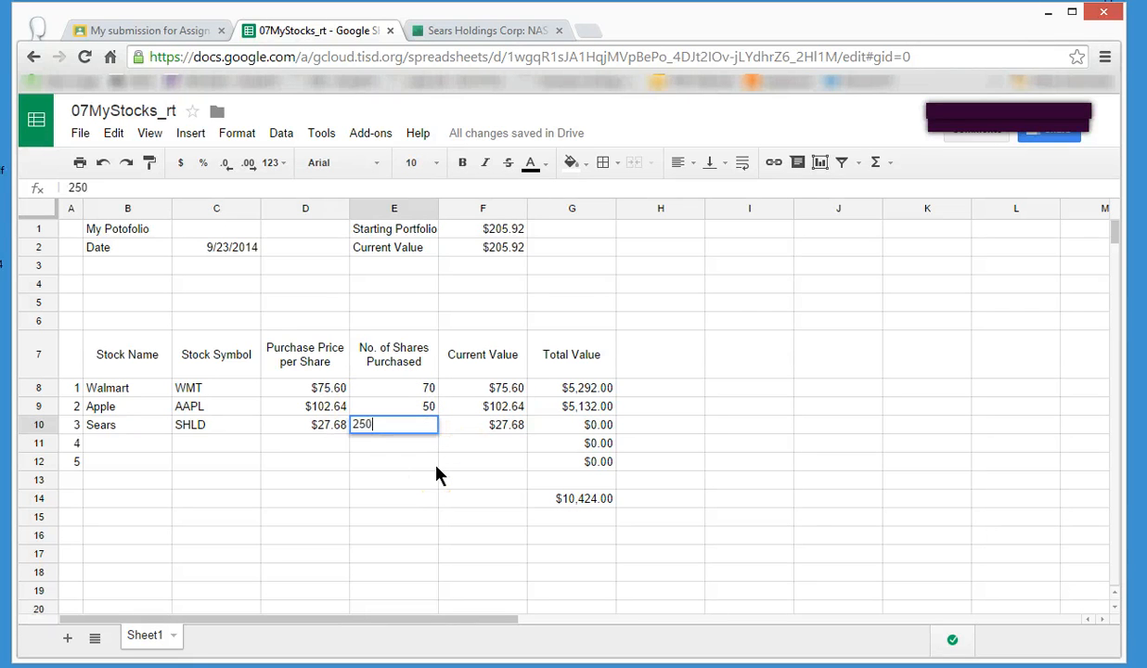
pyautogui.press('Return')
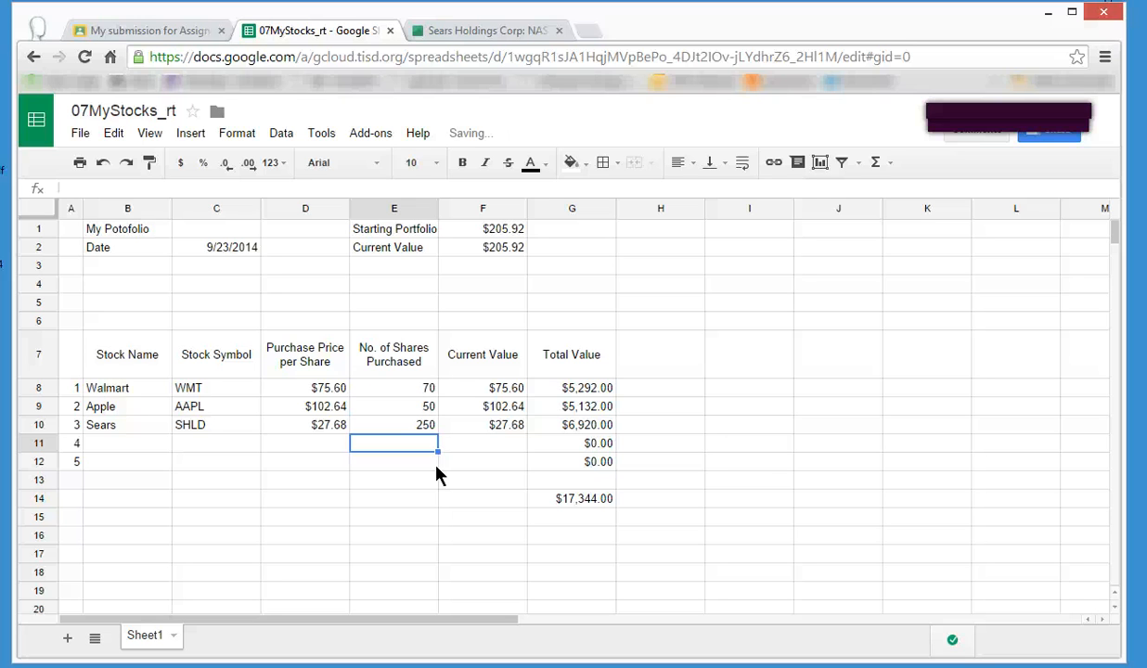
# Change Sears's No. of Shares Purchased in E10 to 175.
pyautogui.press('Up')
pyautogui.write('175')
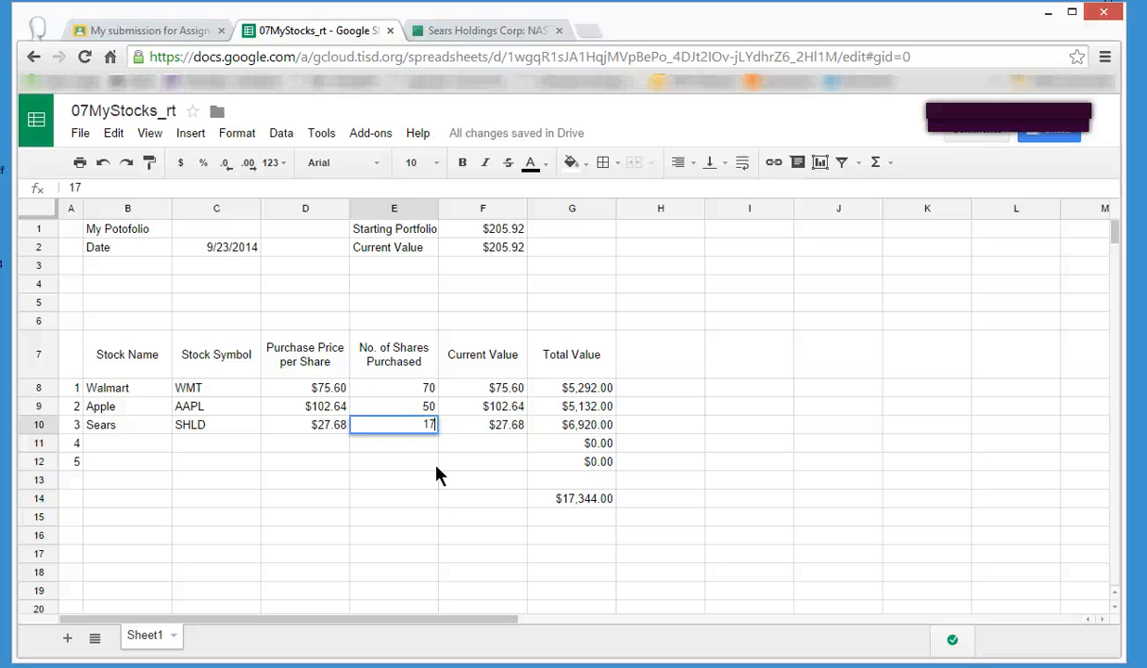
pyautogui.press('Return')
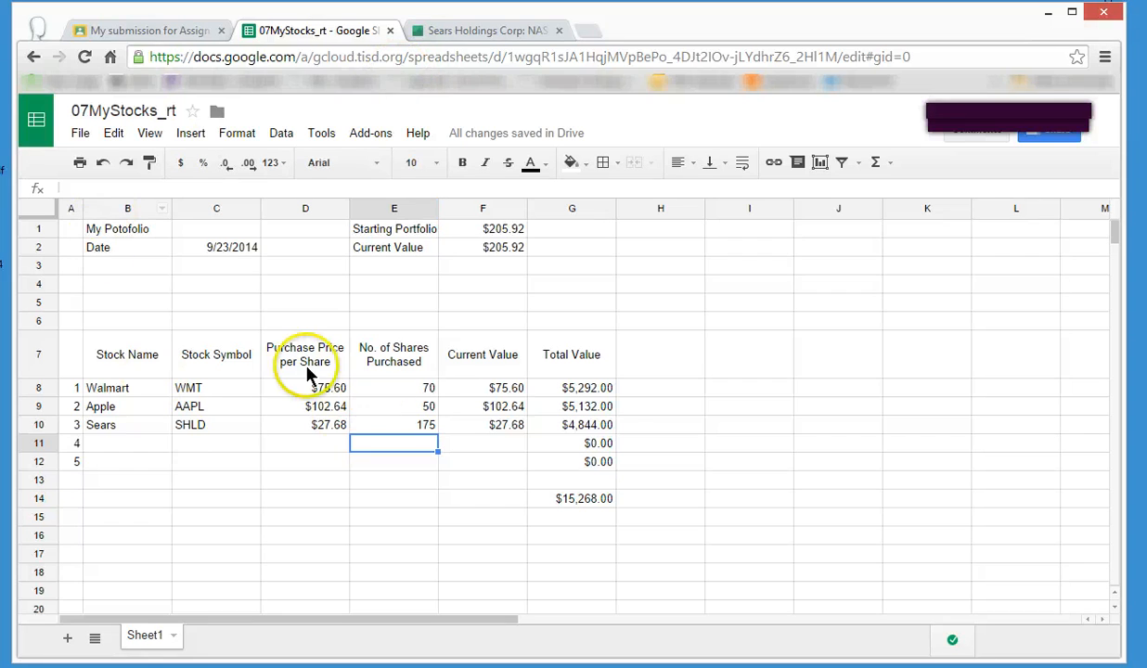
# Revisit Google Finance, return to the 07MyStocks spreadsheet and enter 30 as Home Depot's No. of Shares Purchased in E11.
pyautogui.click(453, 32)
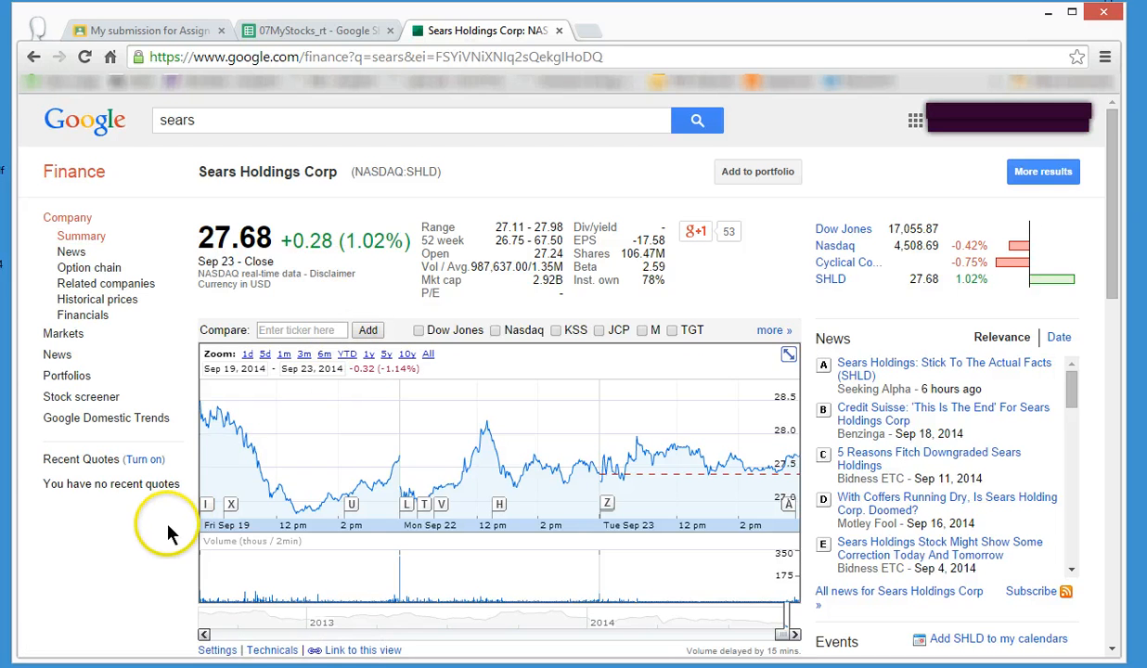
pyautogui.click(308, 33)
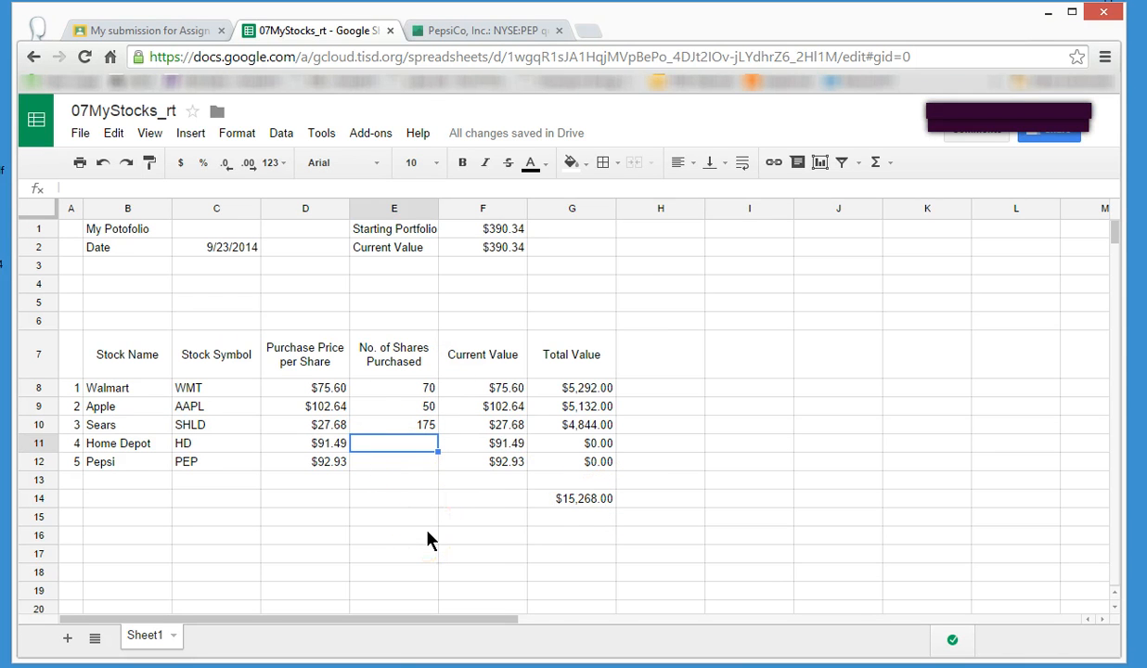
pyautogui.write('30')
pyautogui.press('Return')
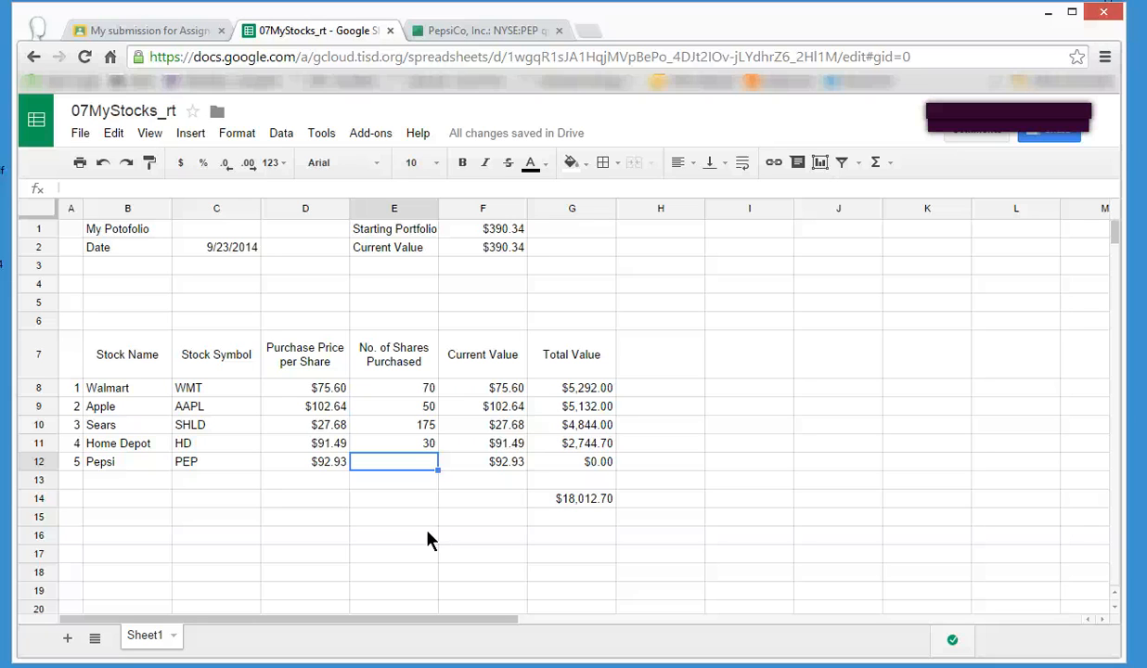
# Try 20, 22 and 21 as Pepsi's No. of Shares Purchased in E12, comparing the total in G14.
pyautogui.write('20')
pyautogui.press('Return')
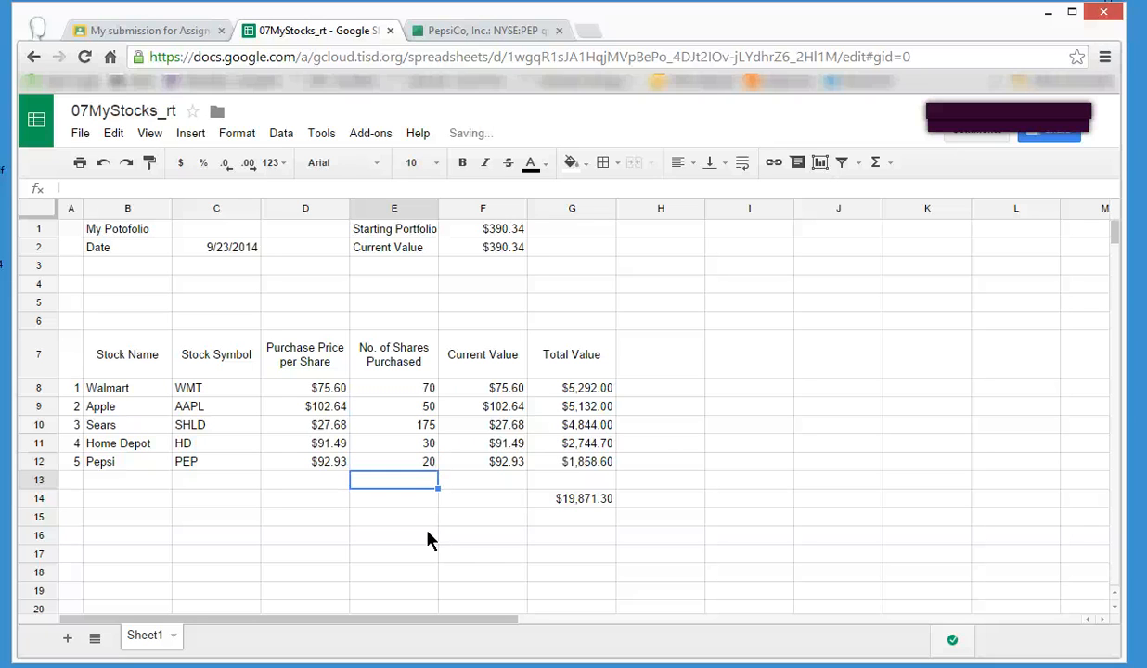
pyautogui.press('Up')
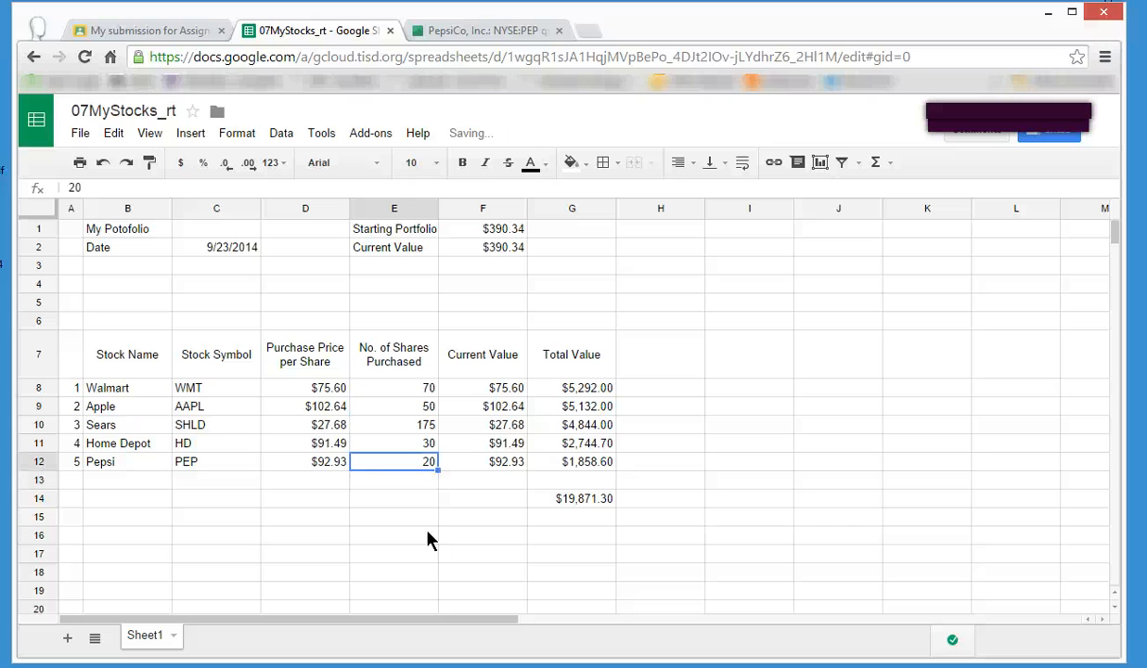
pyautogui.write('22')
pyautogui.press('Return')
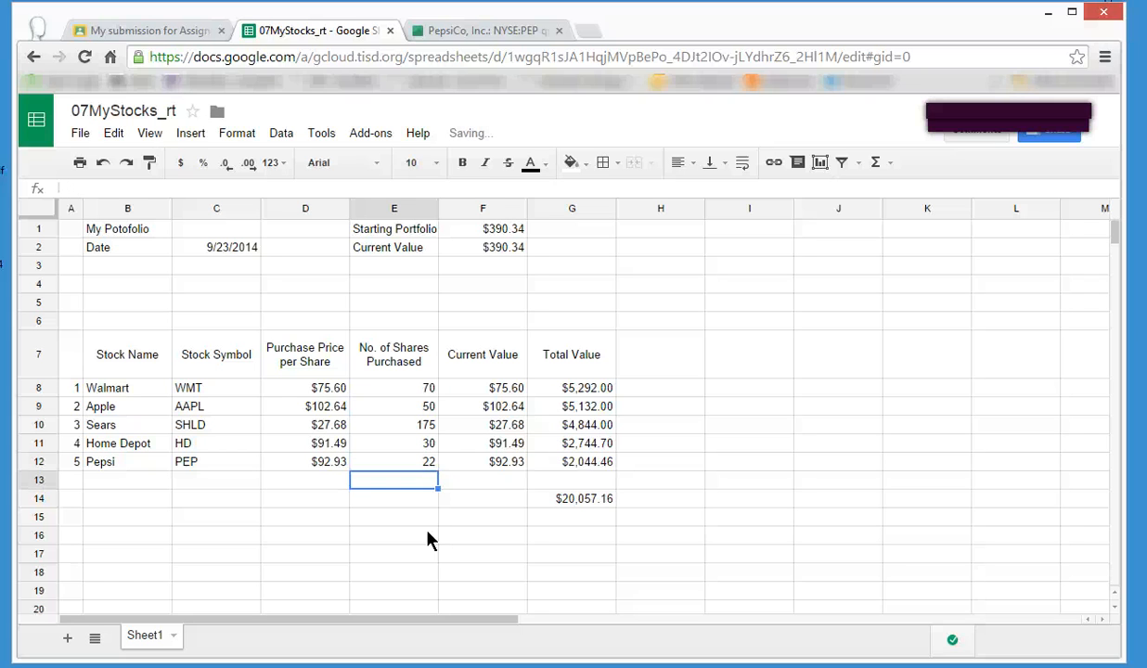
pyautogui.press('Up')
pyautogui.write('21')
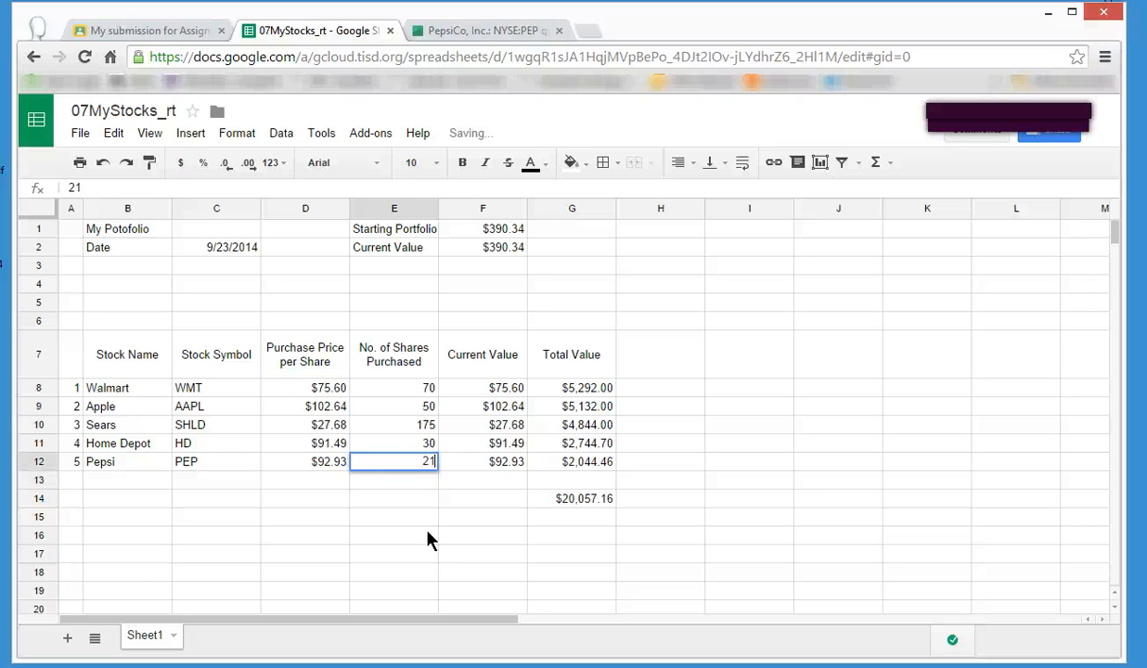
pyautogui.press('Return')
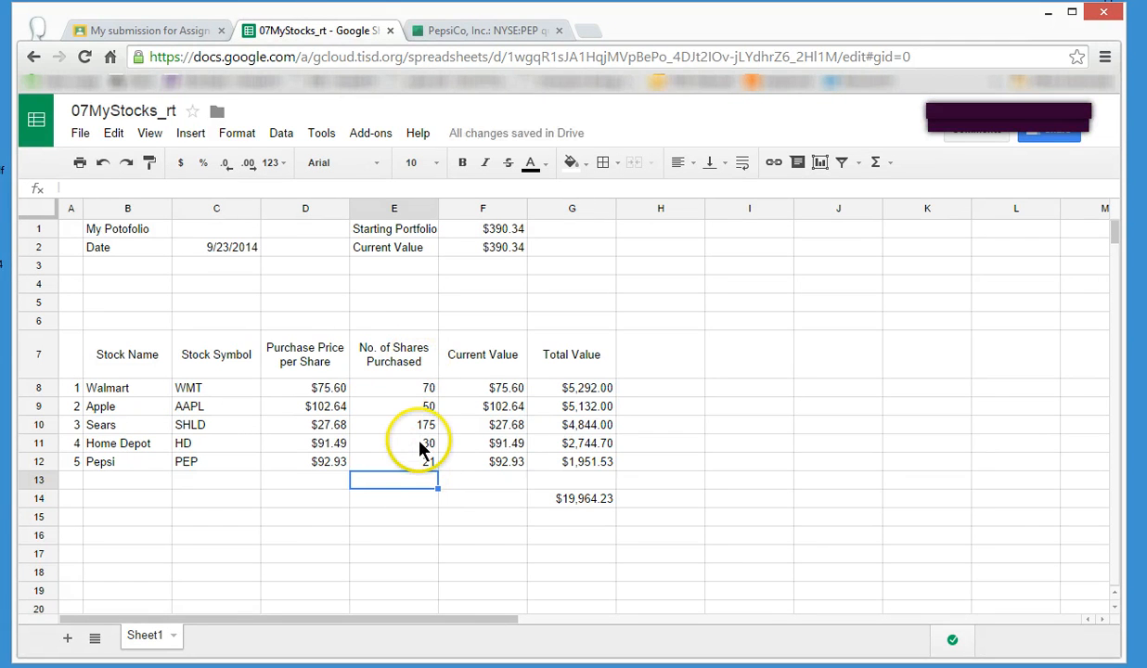
# Set the No. of Shares Purchased to 69 for Walmart in E8 and 22 for Pepsi in E12.
pyautogui.click(412, 387)
pyautogui.write('69')
pyautogui.press('Return')
pyautogui.press('Down')
pyautogui.press('Down')
pyautogui.press('Down')
pyautogui.write('22')
pyautogui.press('Return')
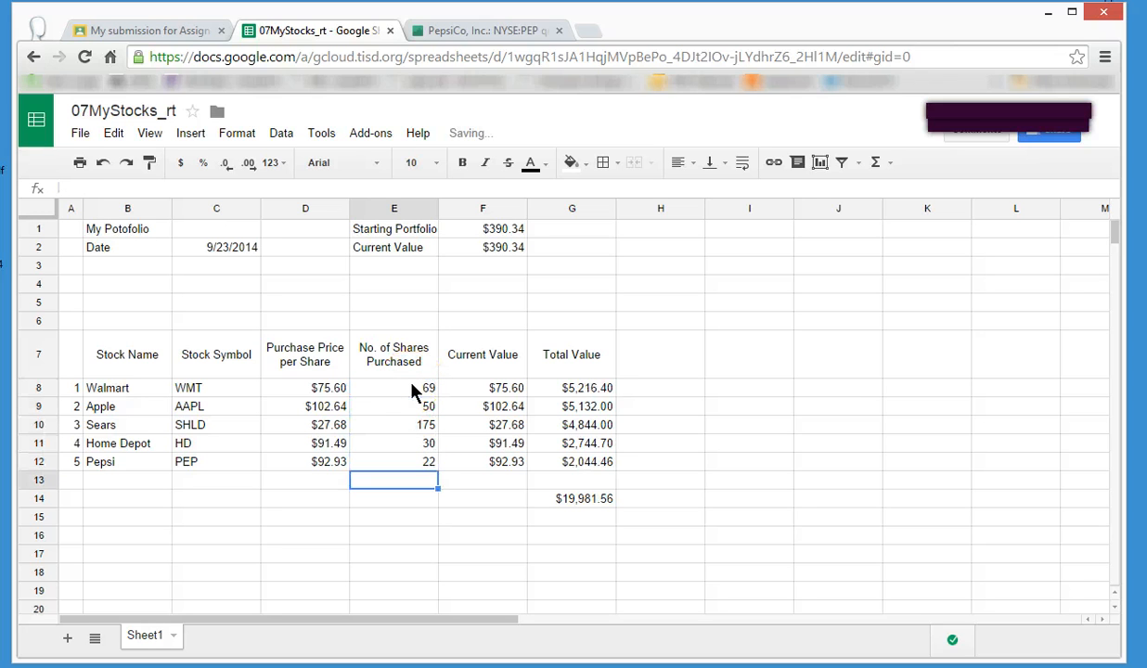
# Try 176 as Sears's No. of Shares Purchased in E10, compare the total in G14, and restore 175.
pyautogui.press('Up')
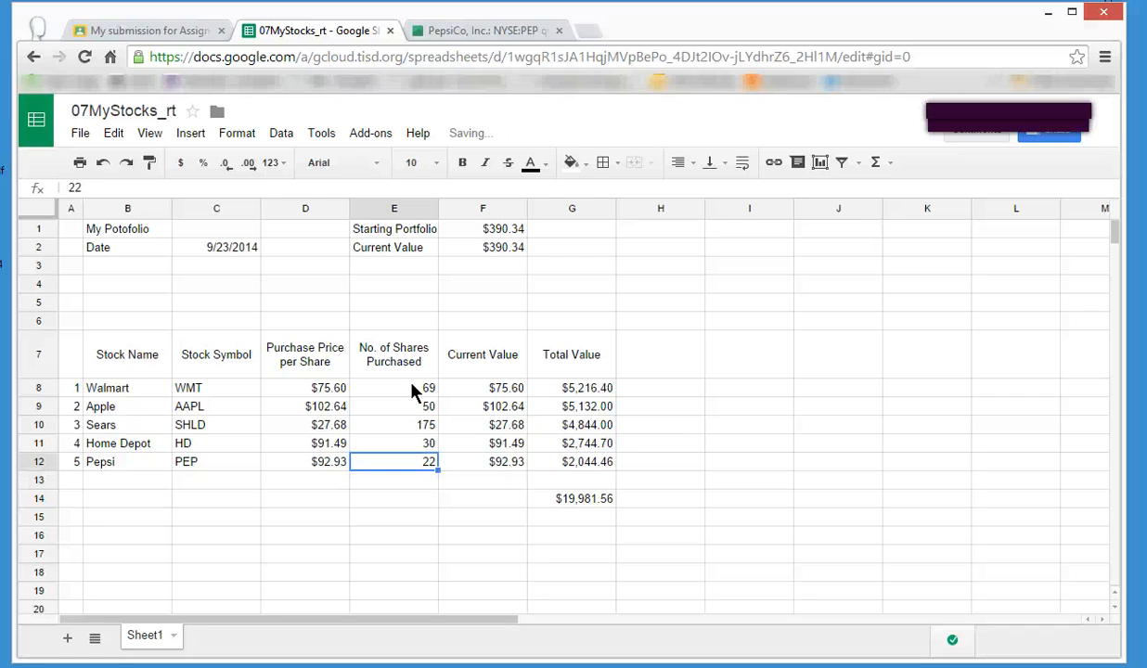
pyautogui.press('Up')
pyautogui.press('Up')
pyautogui.write('176')
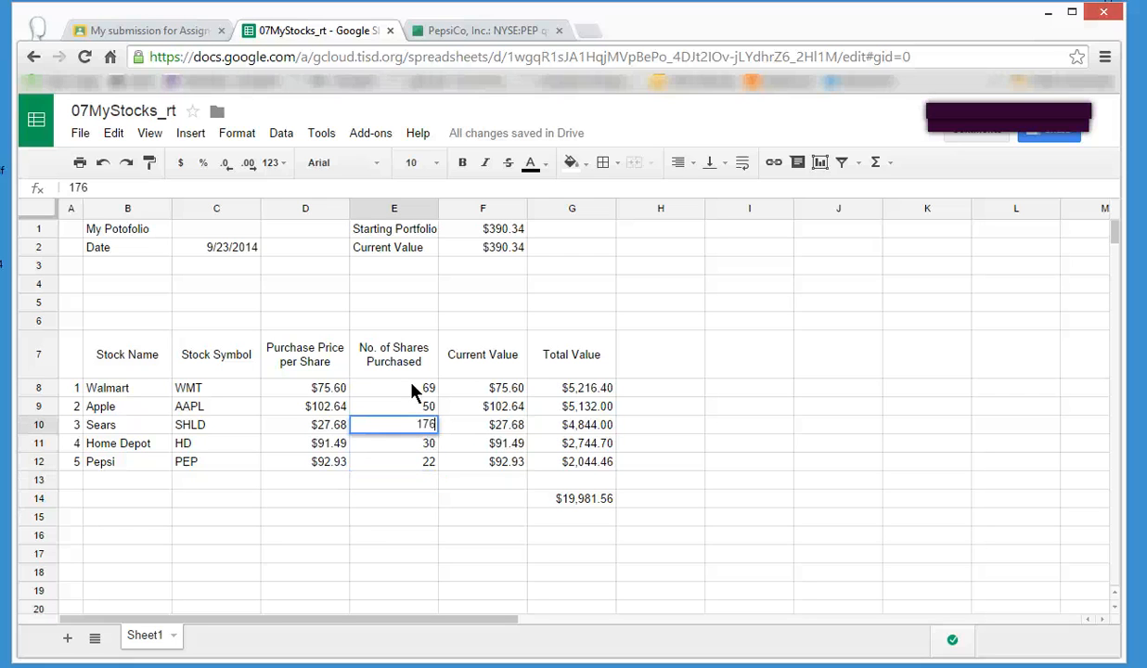
pyautogui.press('Return')
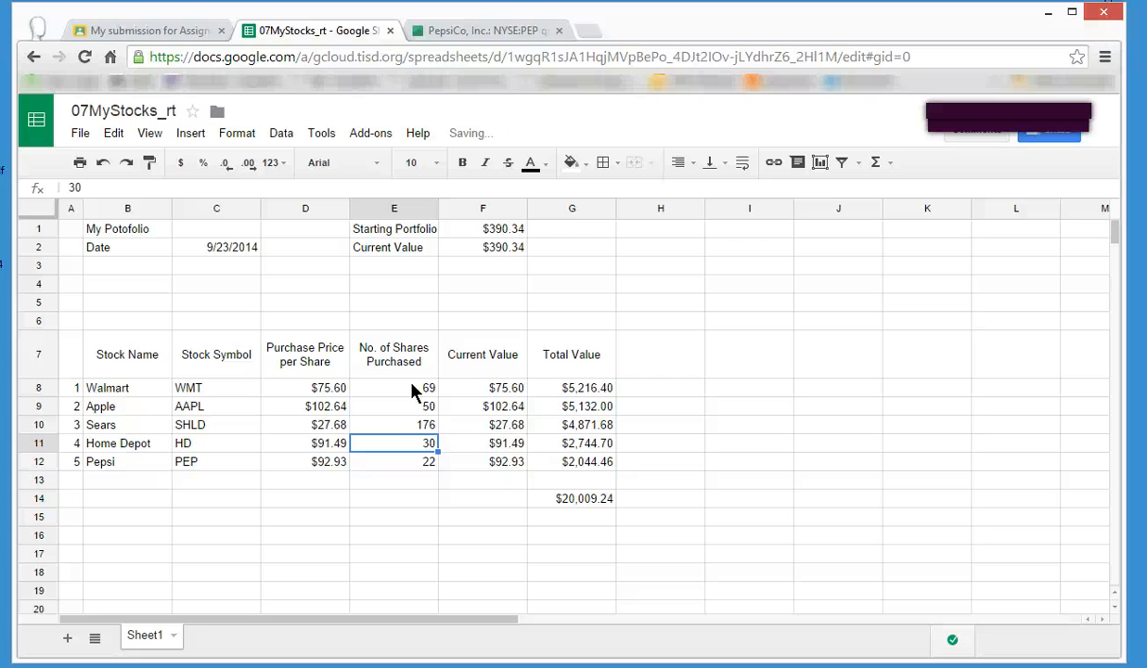
pyautogui.press('Up')
pyautogui.write('175')
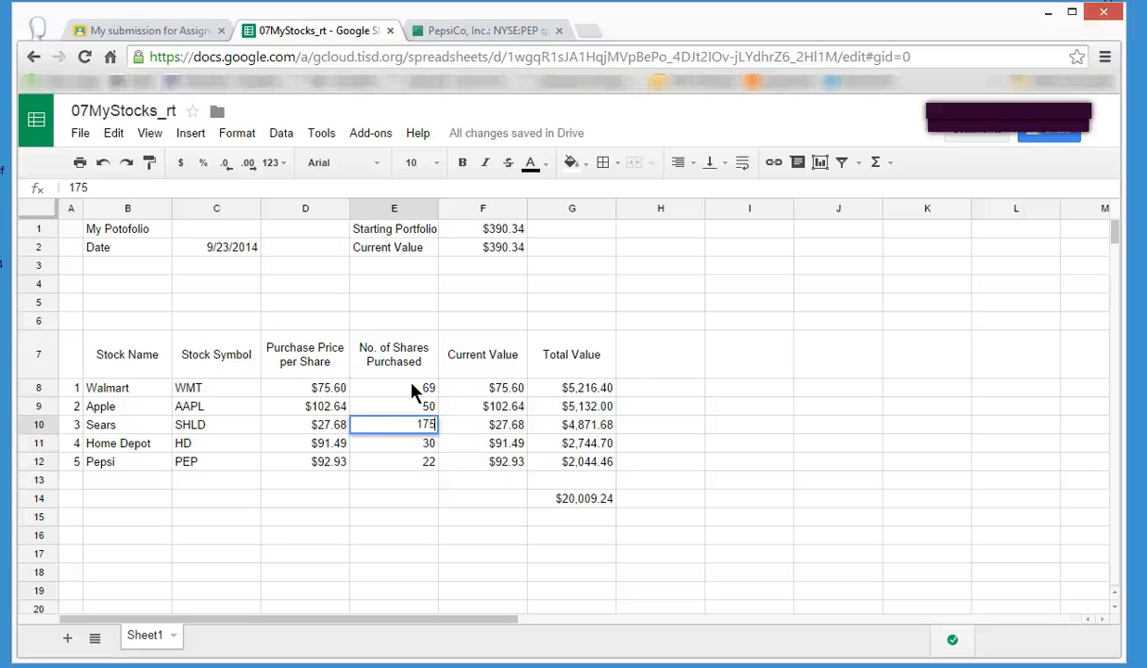
pyautogui.press('Return')
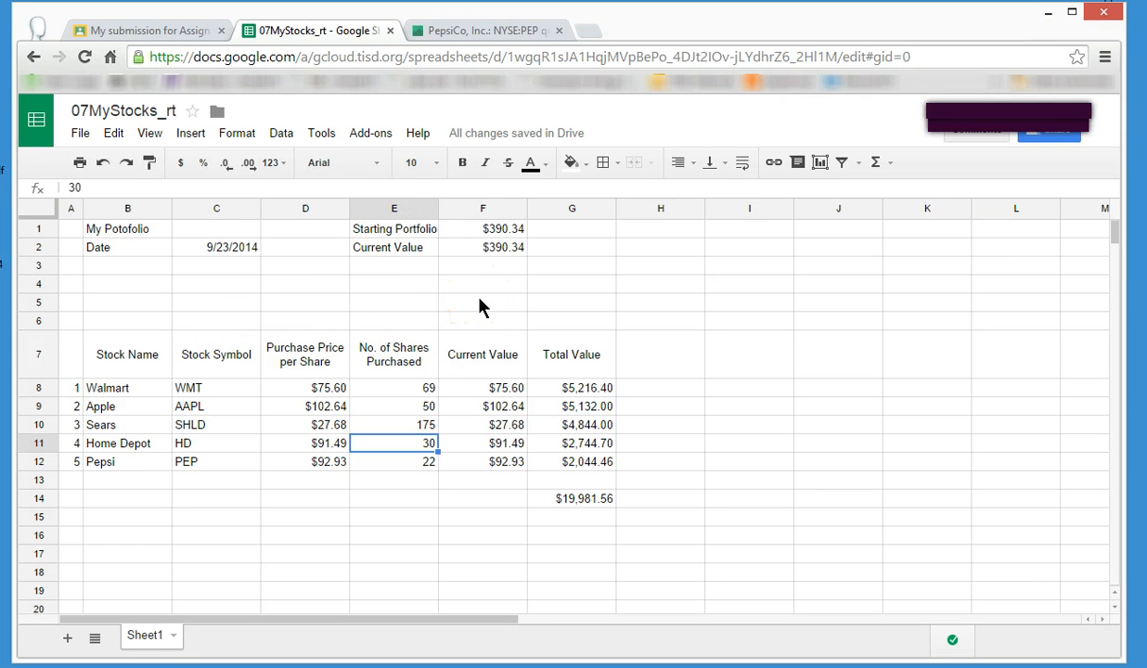
# Apply all borders to the stock table in A7:G12.
pyautogui.click(693, 414)
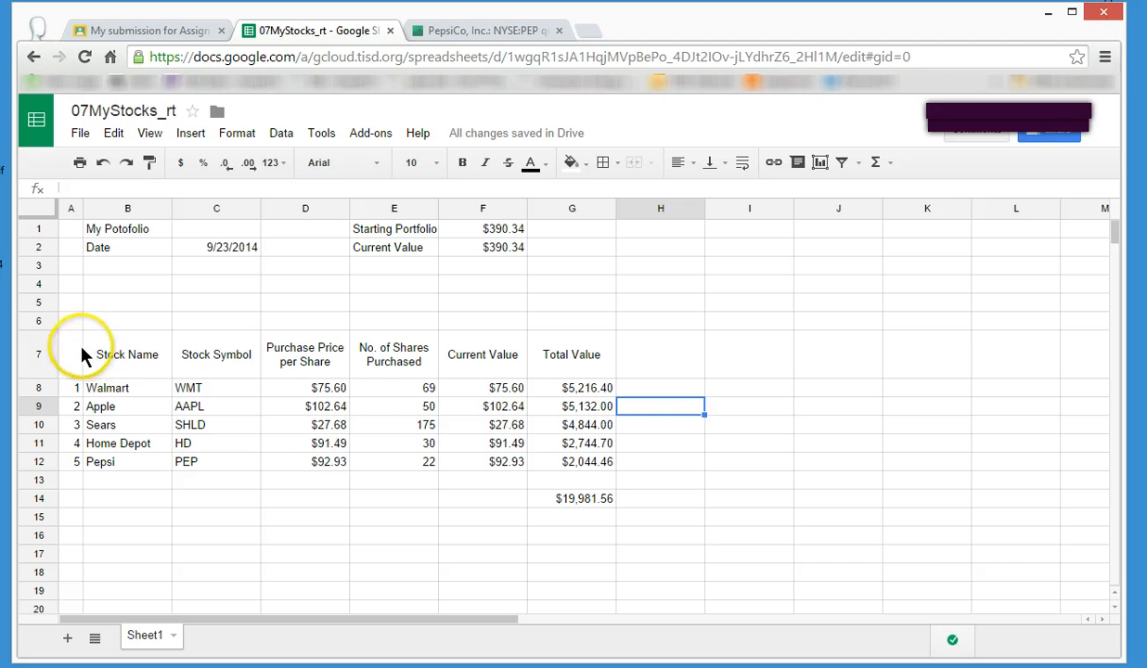
pyautogui.moveTo(77, 356); pyautogui.dragTo(587, 461)
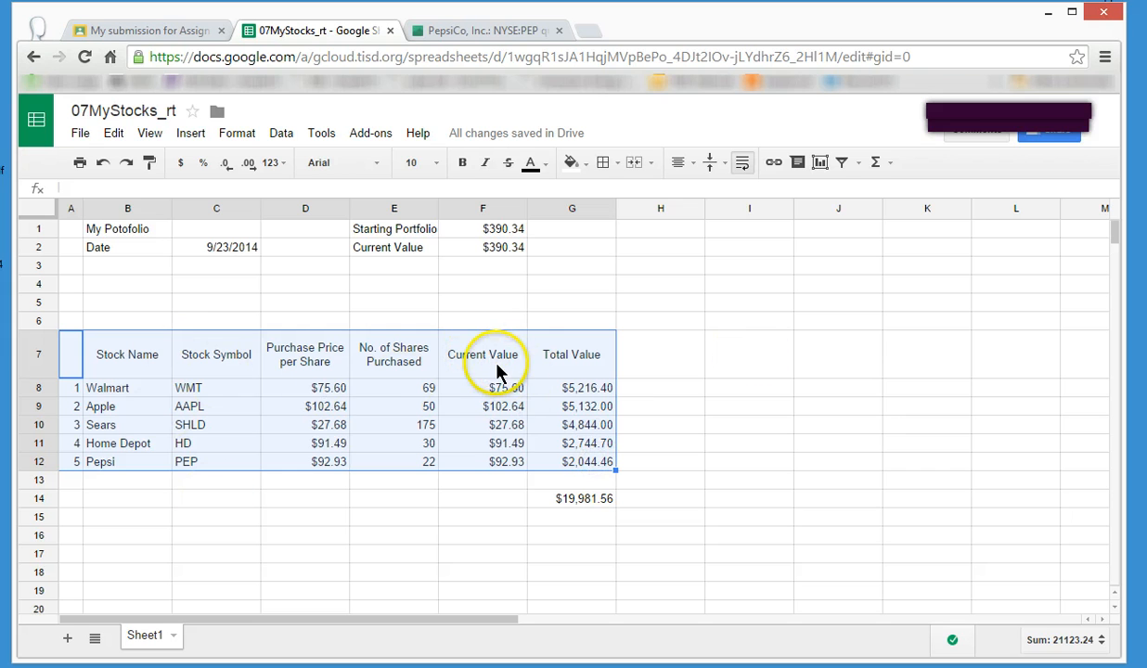
pyautogui.click(613, 158)
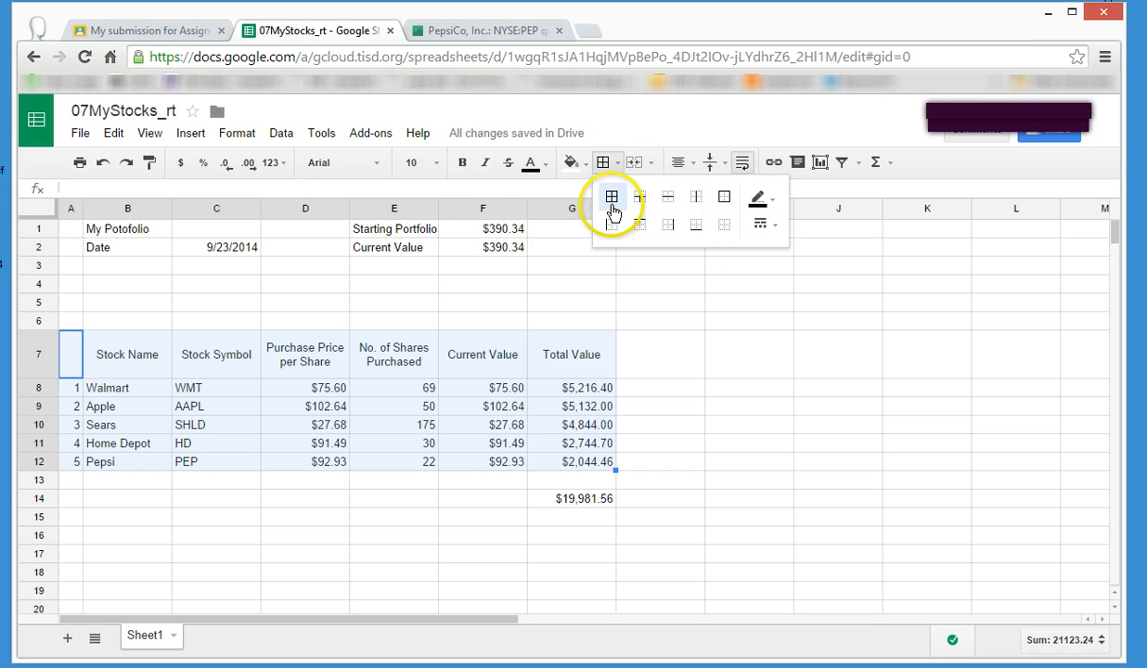
pyautogui.click(612, 198)
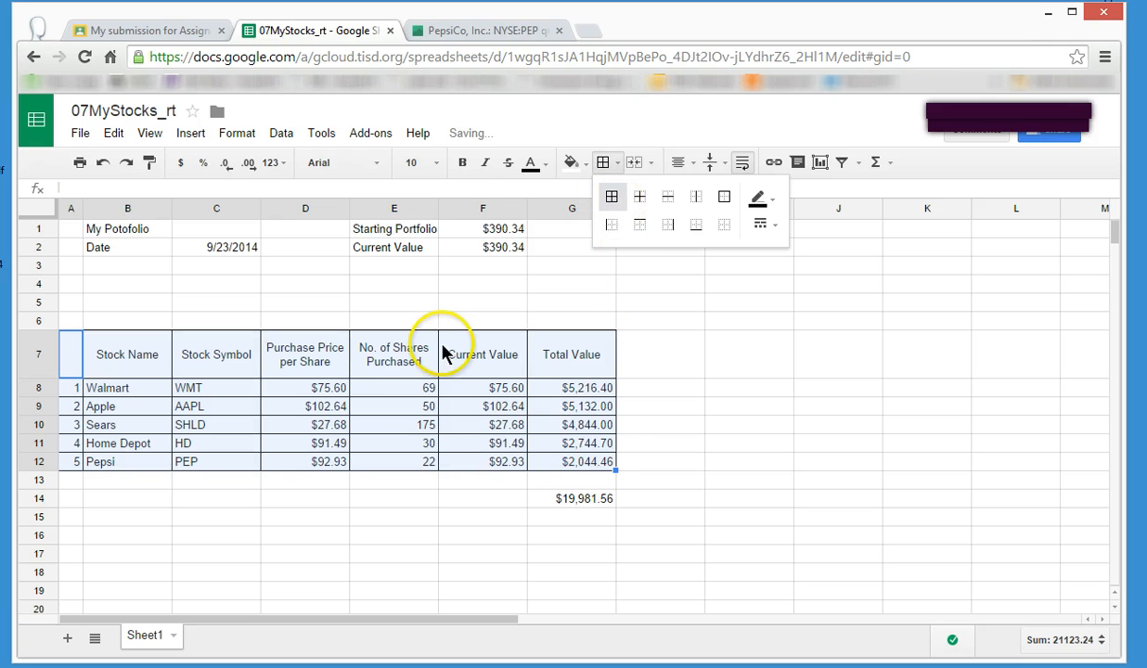
pyautogui.click(734, 423)
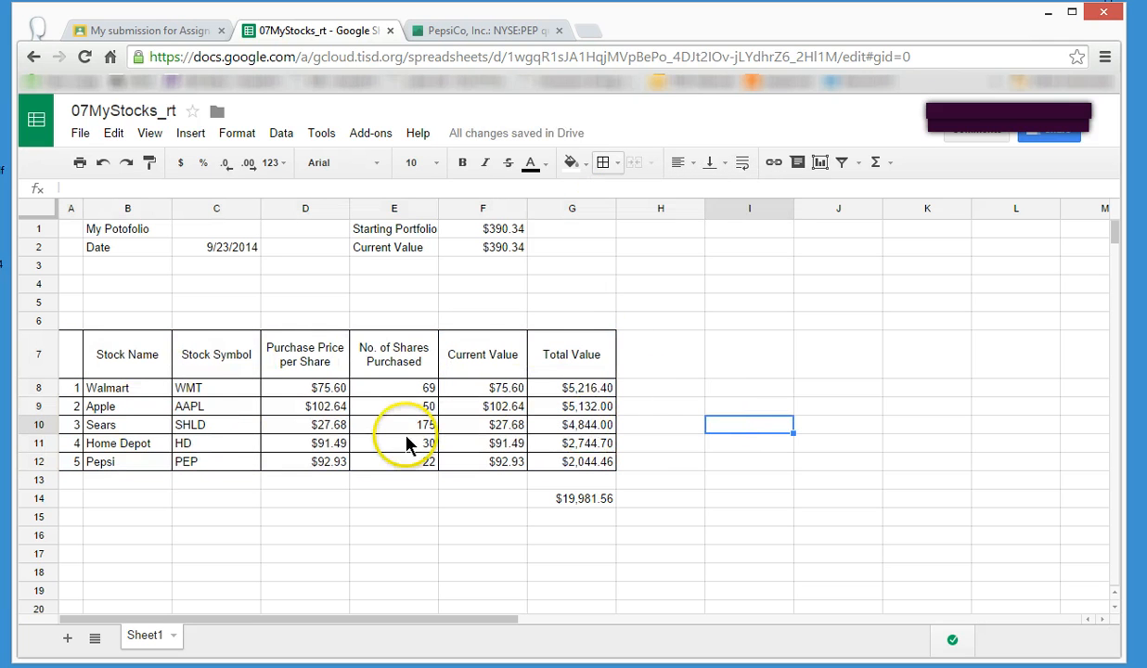
# Make the table's header row A7:G7 bold and give it a gray fill.
pyautogui.moveTo(80, 357); pyautogui.dragTo(569, 364)
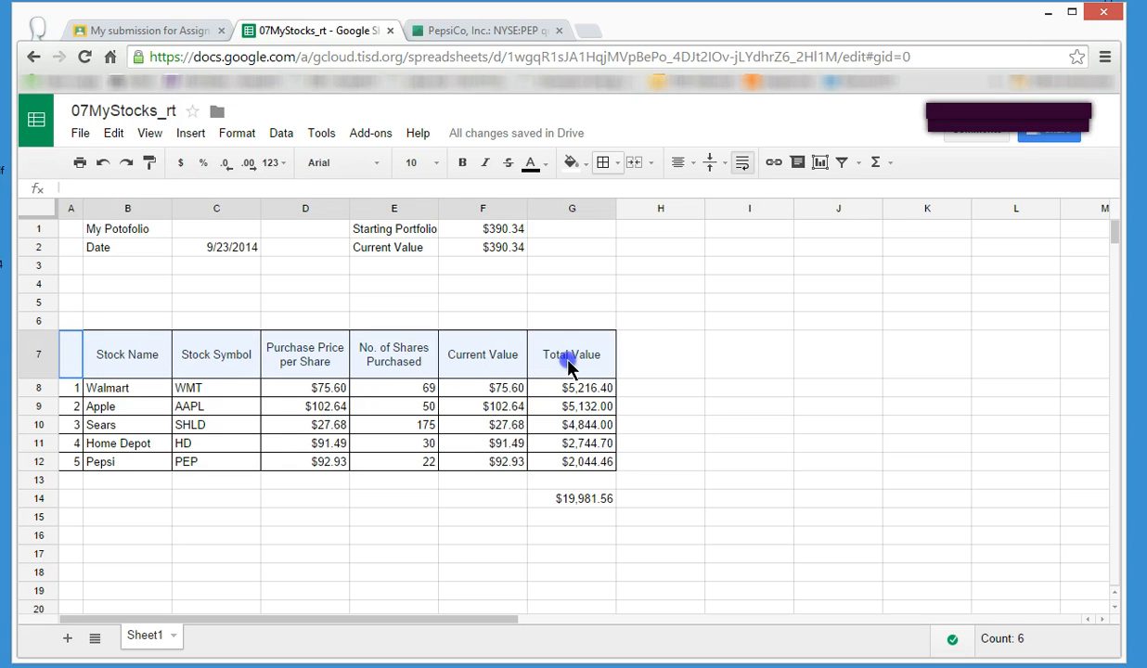
pyautogui.click(463, 163)
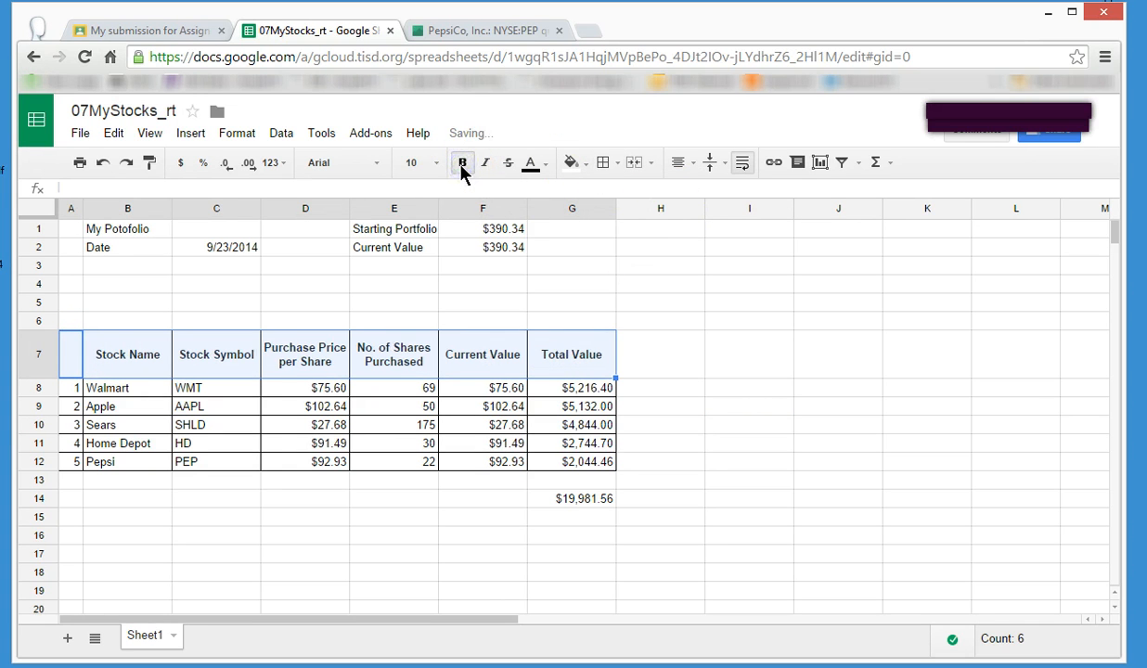
pyautogui.click(570, 163)
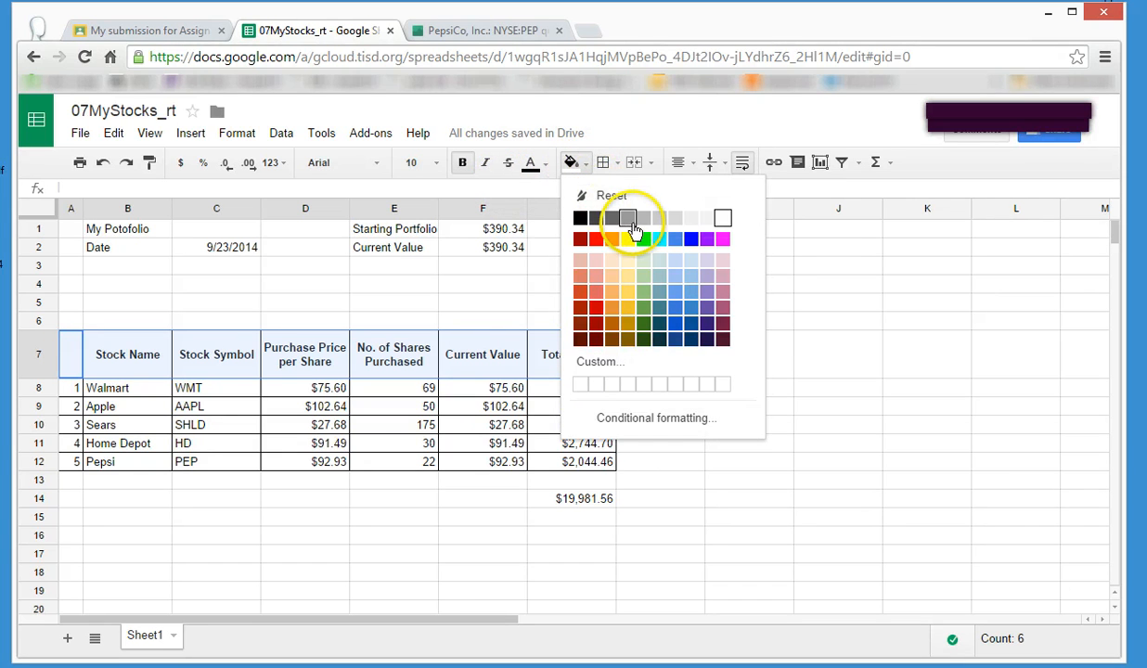
pyautogui.click(629, 220)
pyautogui.moveTo(771, 364); pyautogui.dragTo(796, 376)
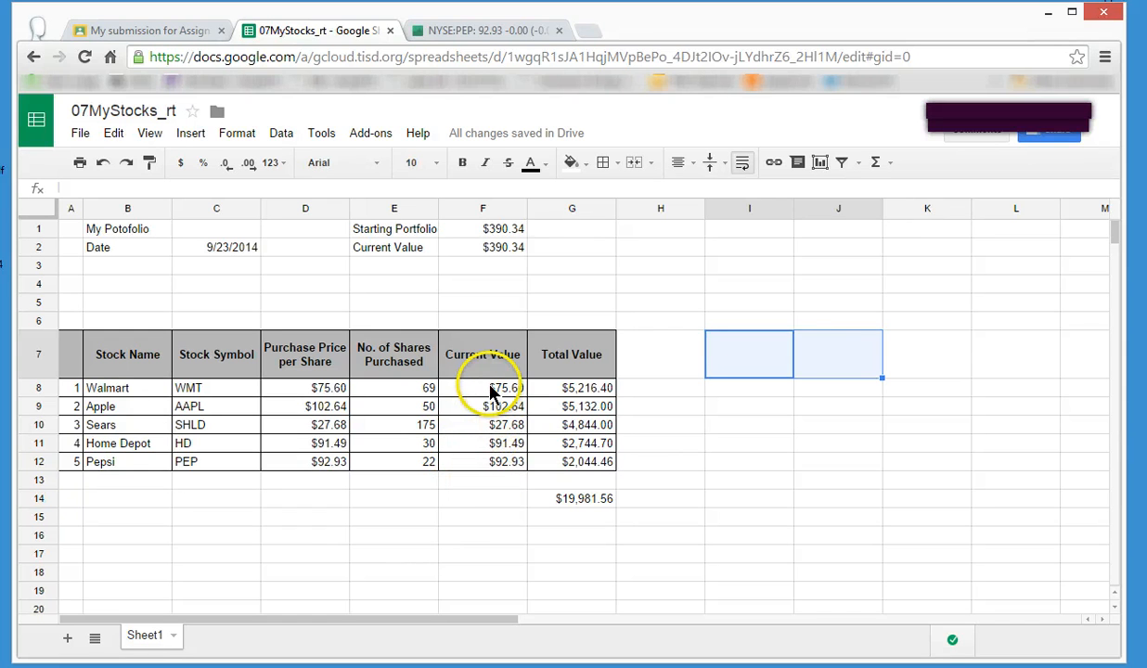
# Fill the five stocks' Current Value cells F8:F12 with yellow.
pyautogui.moveTo(492, 392); pyautogui.dragTo(494, 460)
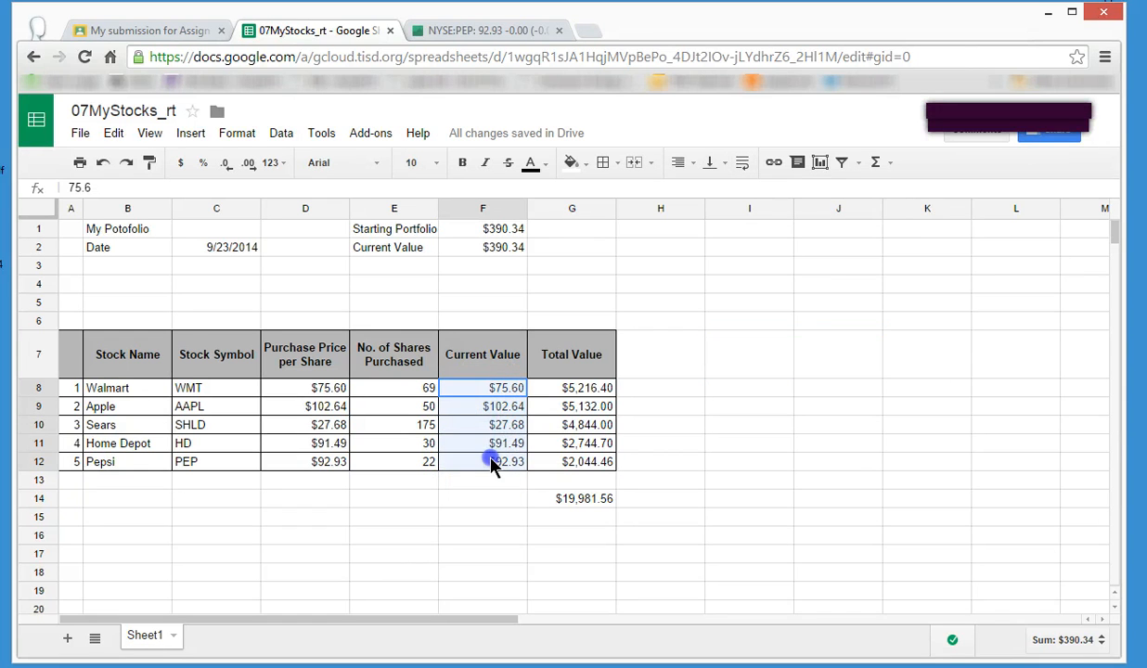
pyautogui.click(587, 162)
pyautogui.click(627, 239)
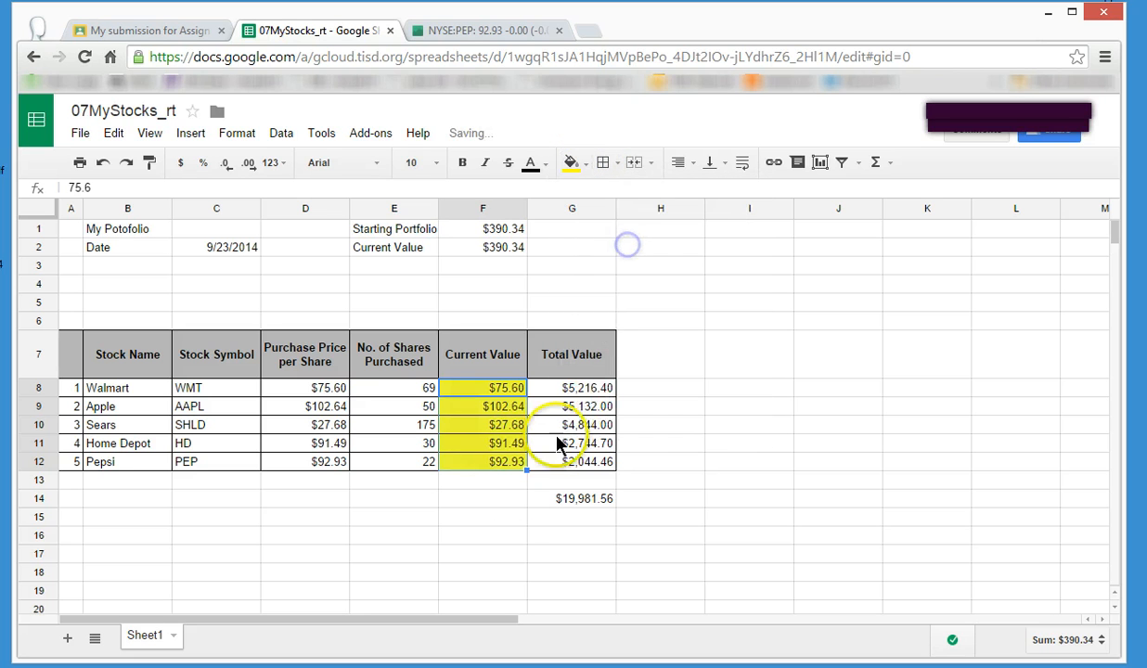
pyautogui.click(446, 527)
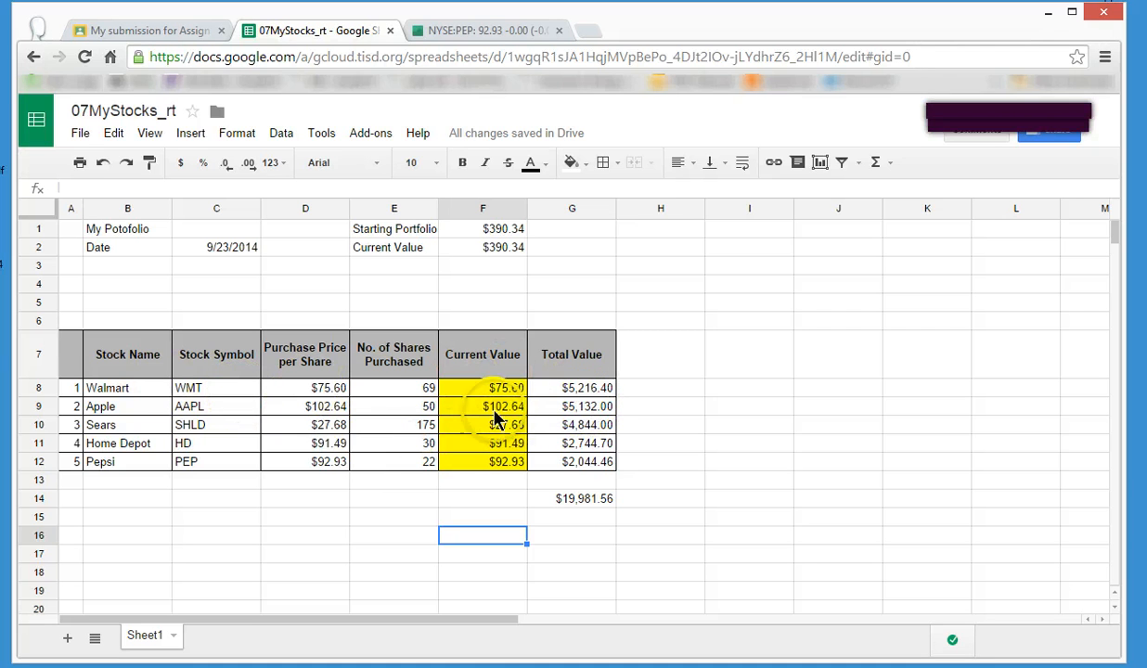
# Enter 19,981.56 in F14 as a fixed amount and format it as currency.
pyautogui.click(497, 503)
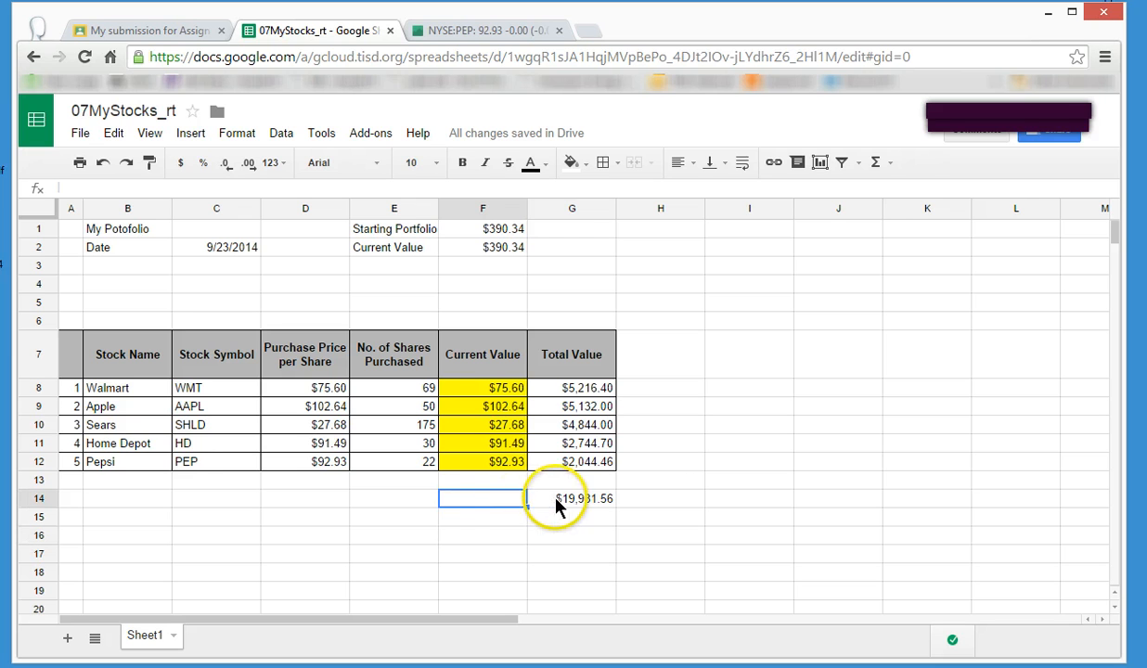
pyautogui.write('19,981')
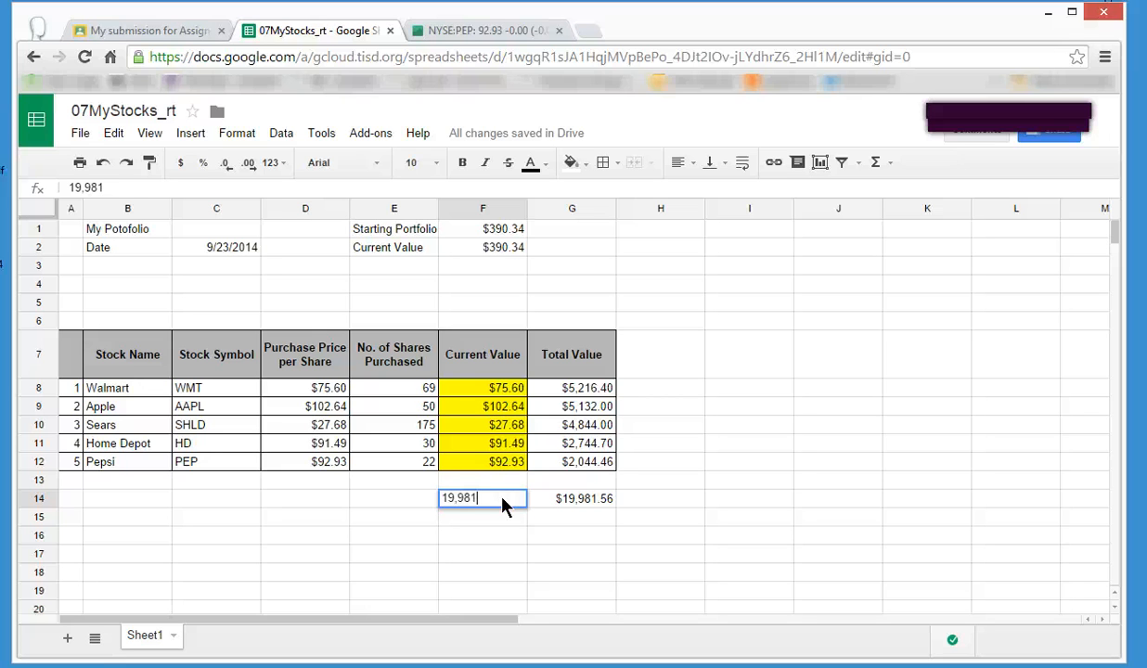
pyautogui.write('.56')
pyautogui.press('Return')
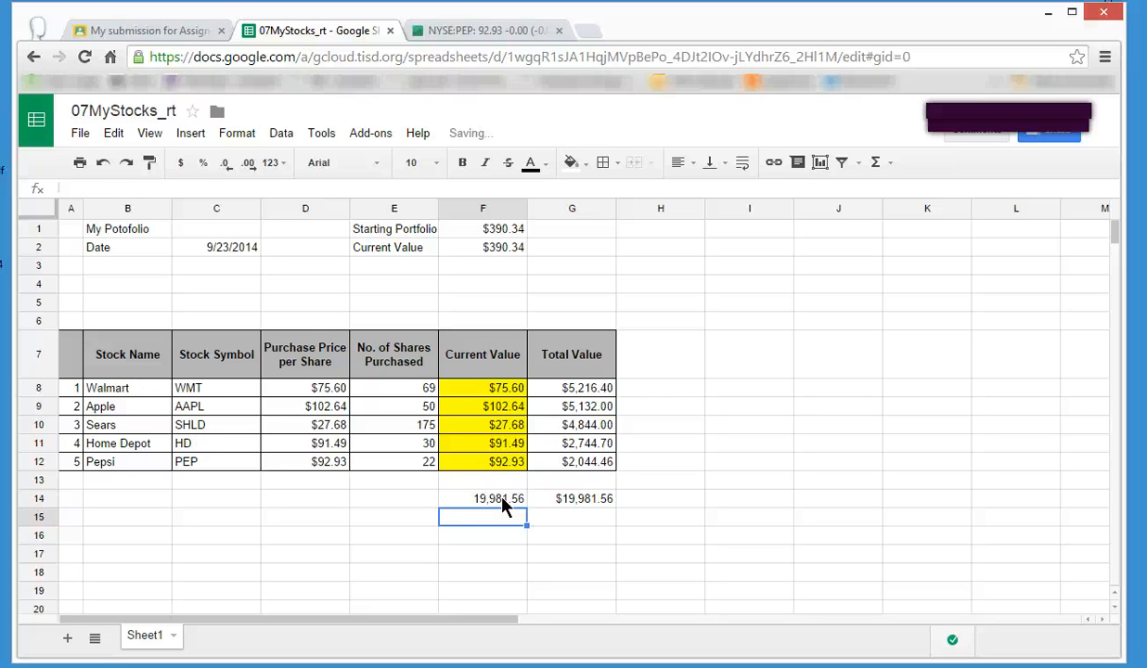
pyautogui.click(503, 502)
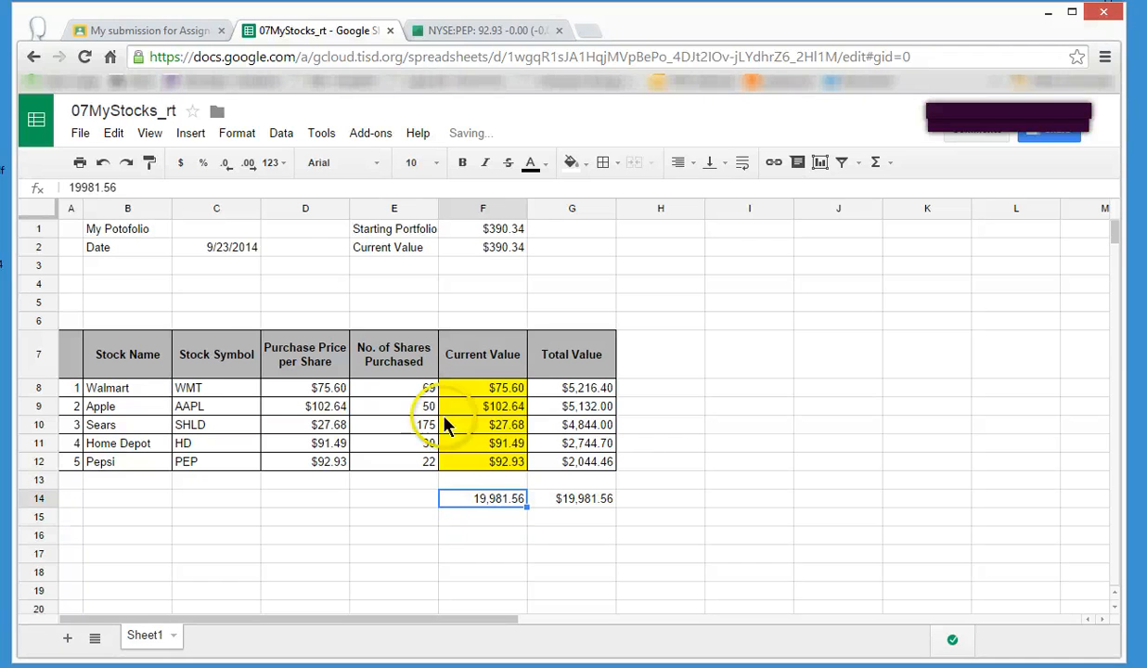
pyautogui.click(185, 166)
pyautogui.click(376, 550)
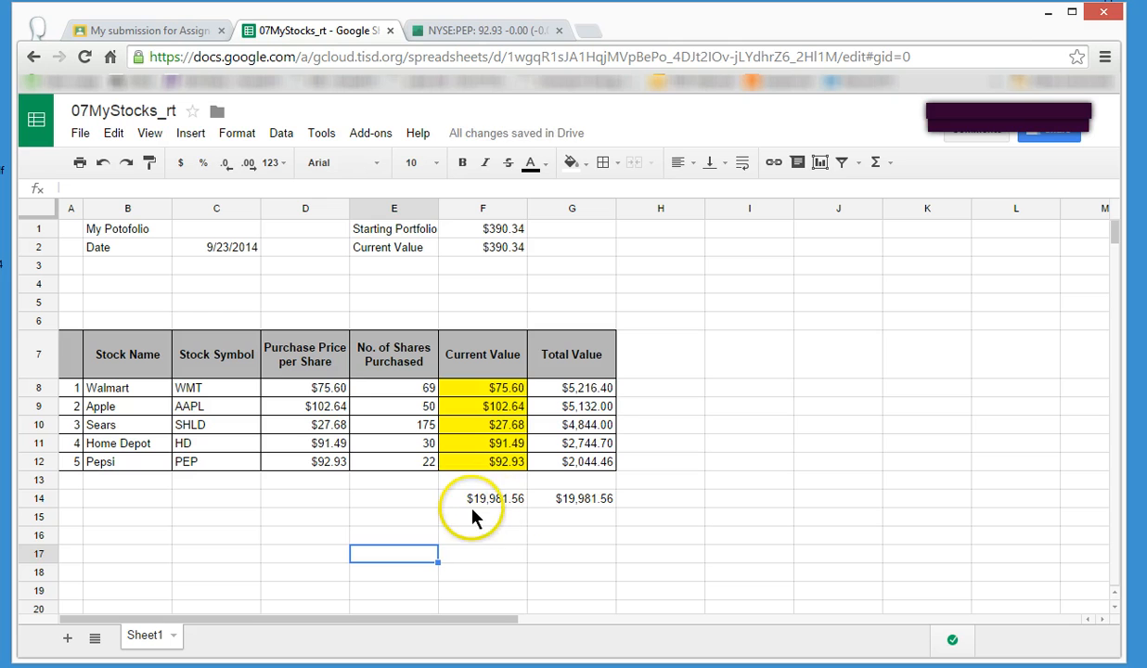
# Enter the label "Stating Amount" in E14, beside the fixed amount.
pyautogui.click(432, 501)
pyautogui.write('Stating Amont')
pyautogui.press('BackSpace')
pyautogui.press('BackSpace')
pyautogui.press('BackSpace')
pyautogui.press('BackSpace')
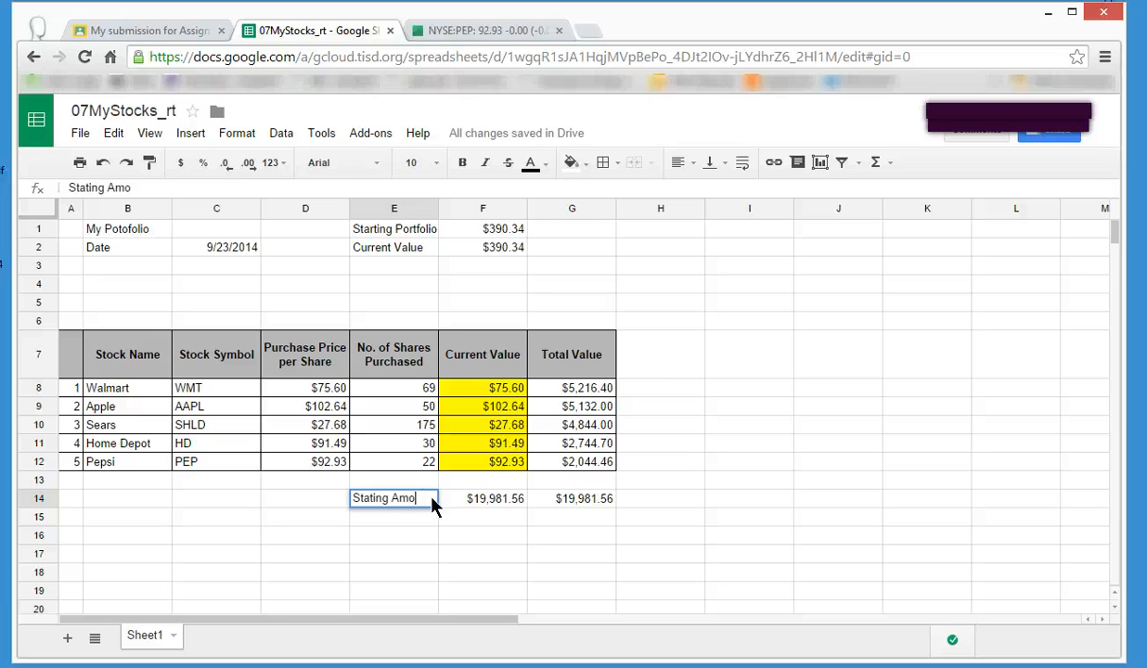
pyautogui.write('moun')
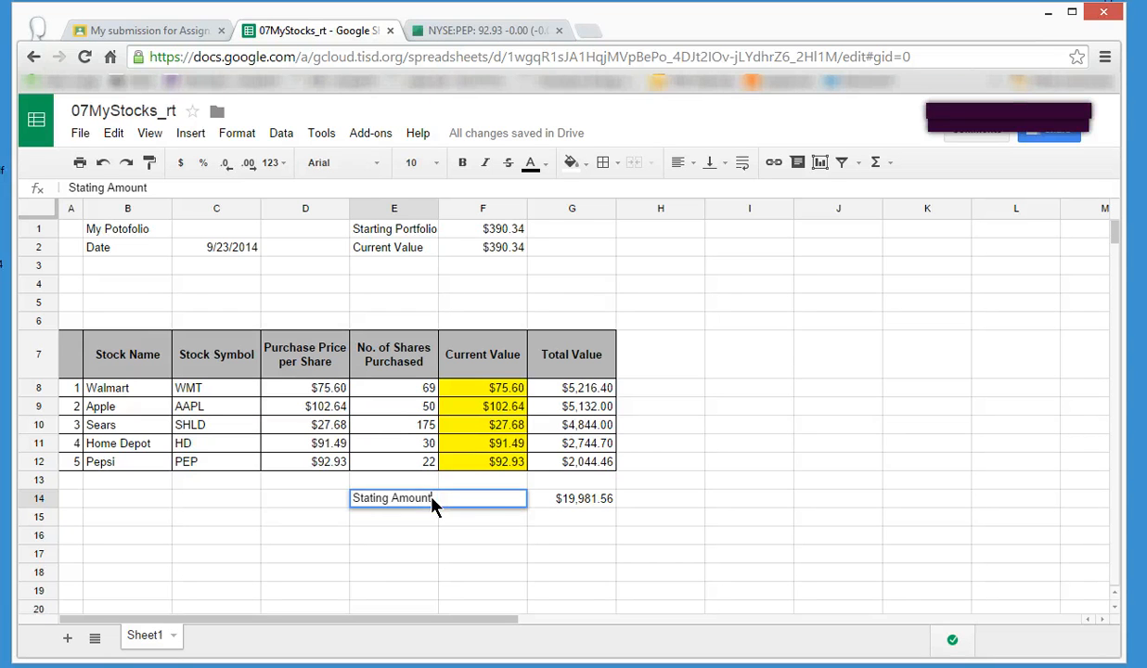
pyautogui.write('t')
pyautogui.press('Return')
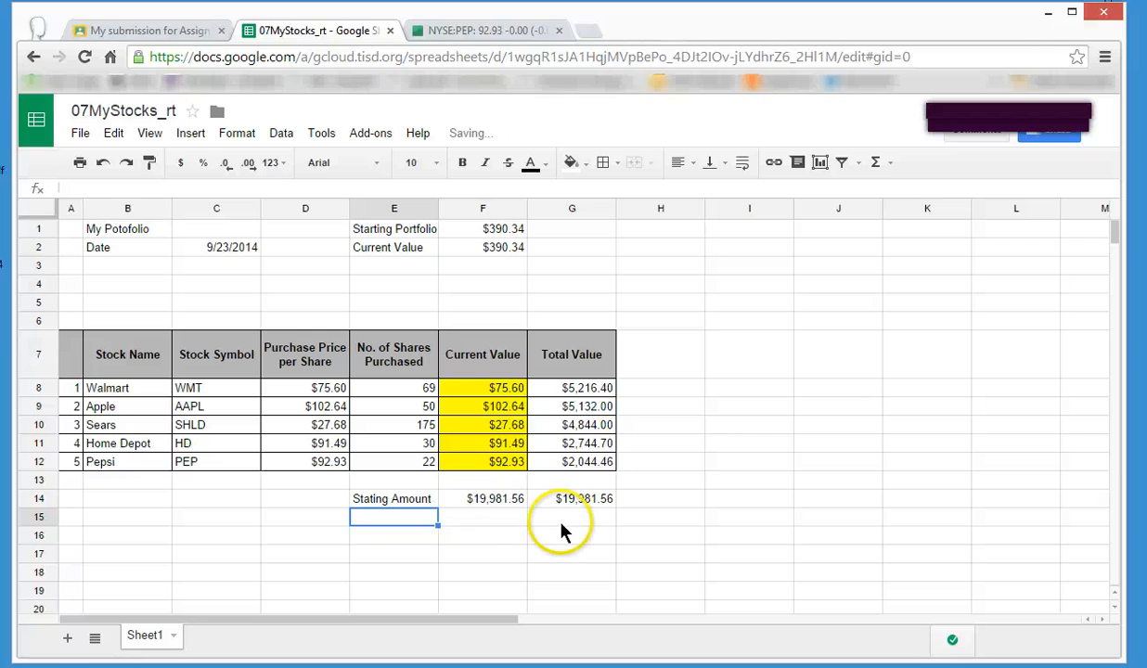
# Add an outer border around the label and amount in E14:F14.
pyautogui.click(378, 497)
pyautogui.moveTo(379, 501); pyautogui.dragTo(478, 494)
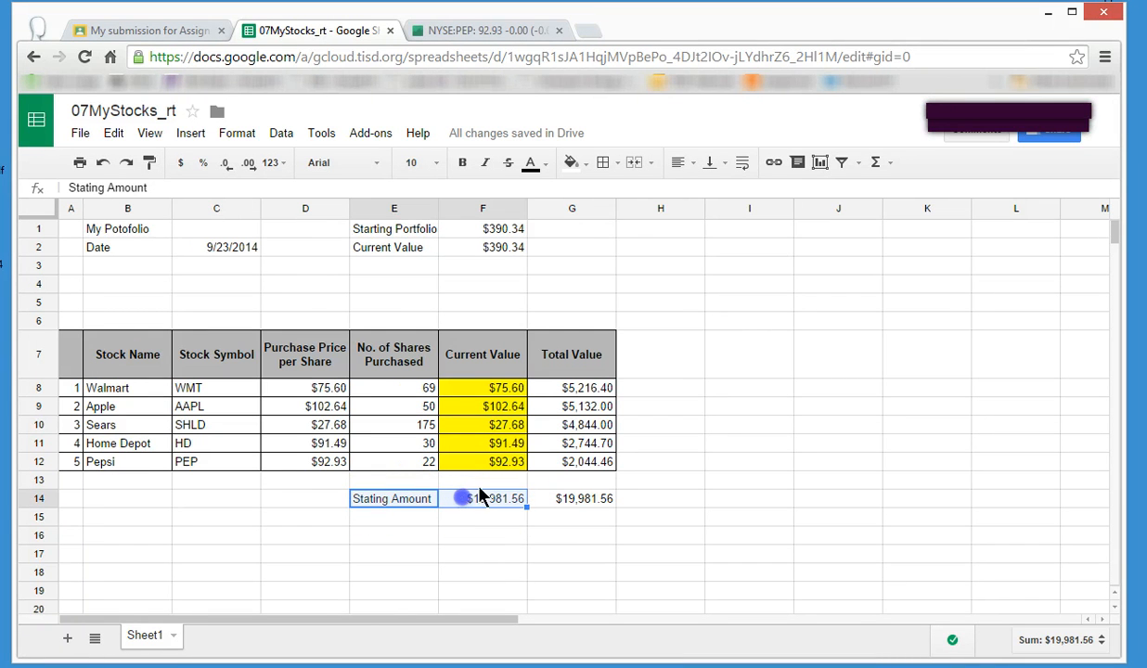
pyautogui.click(608, 164)
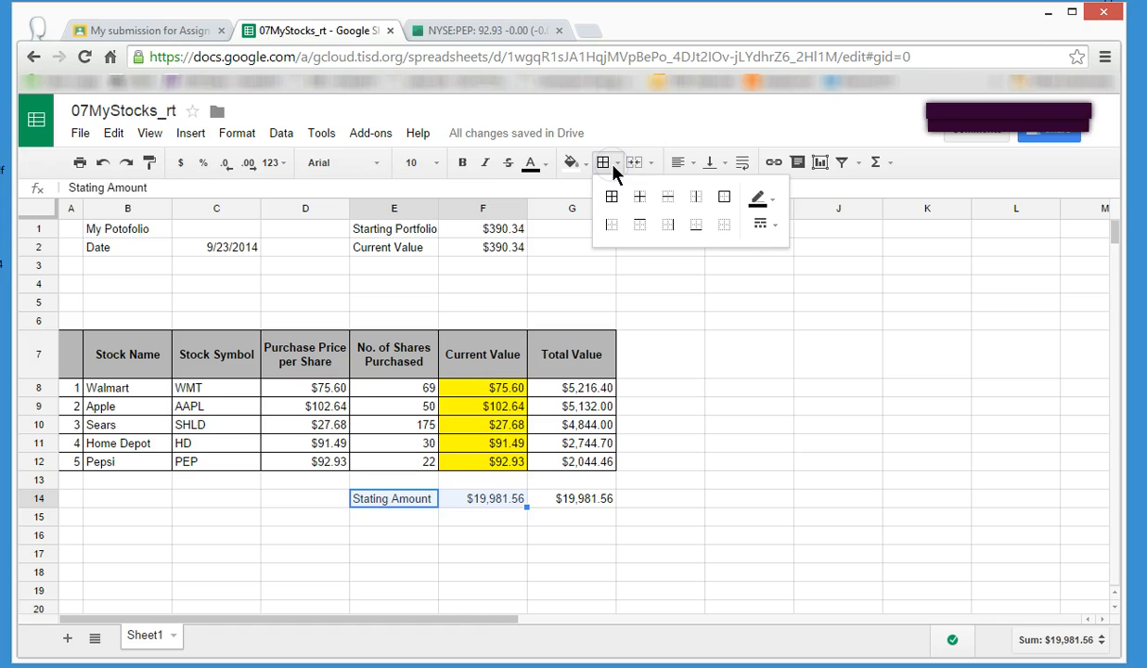
pyautogui.click(725, 198)
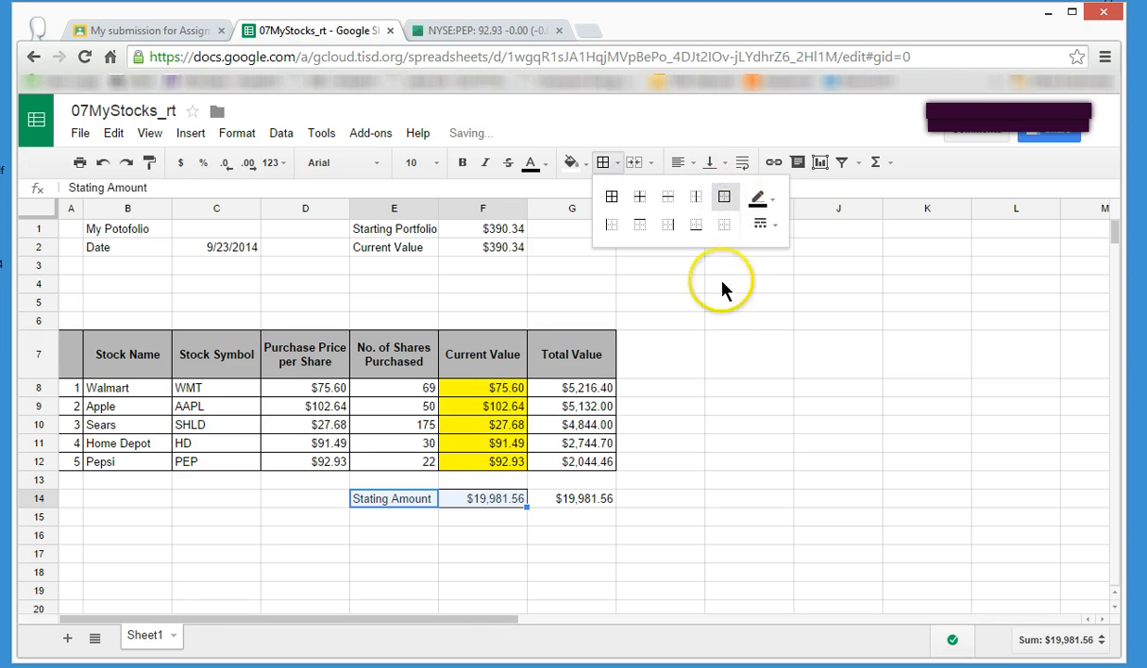
pyautogui.click(723, 351)
pyautogui.click(570, 162)
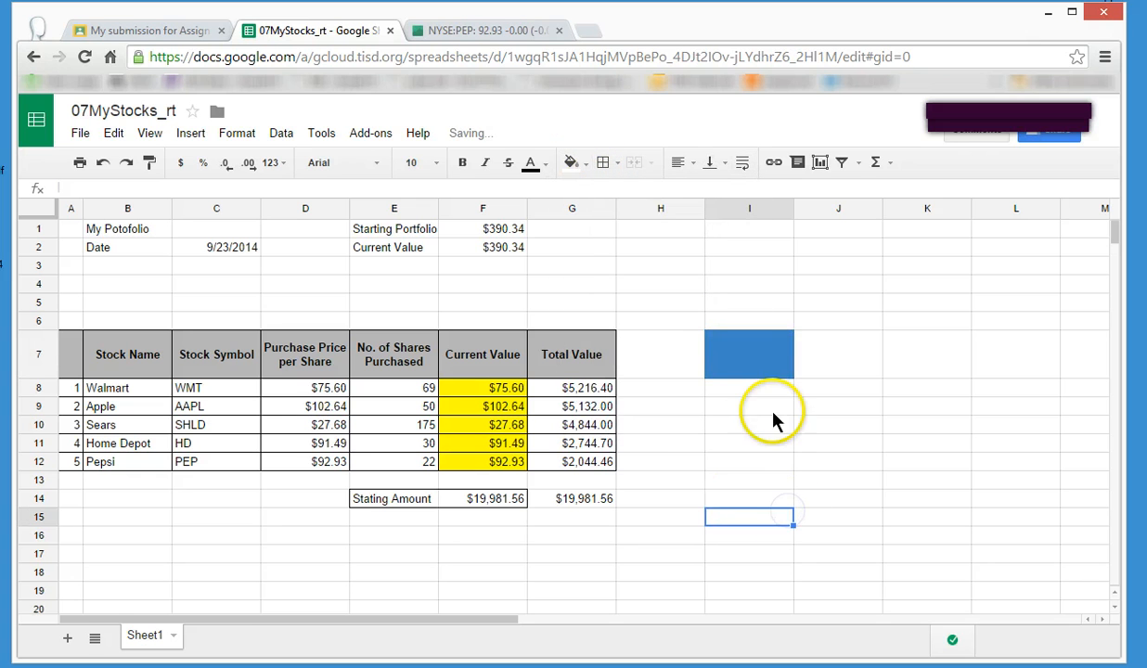
pyautogui.click(103, 163)
# Fill the label and amount in E14:F14 with blue and make their text bold.
pyautogui.moveTo(388, 499); pyautogui.dragTo(471, 506)
pyautogui.click(581, 169)
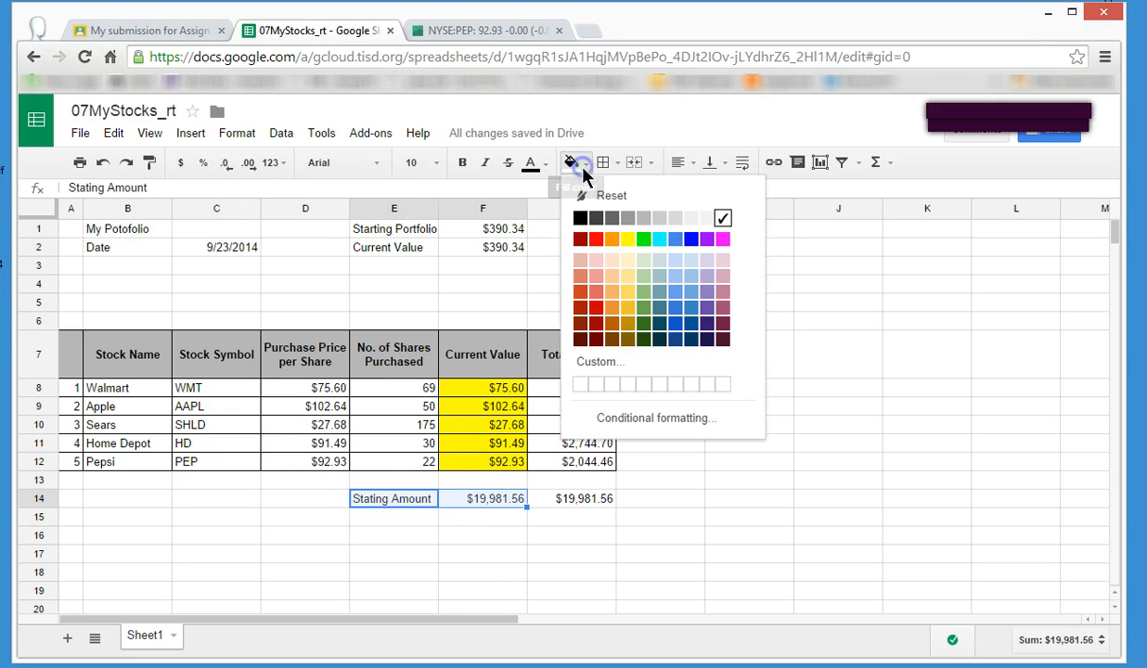
pyautogui.click(678, 297)
pyautogui.click(801, 469)
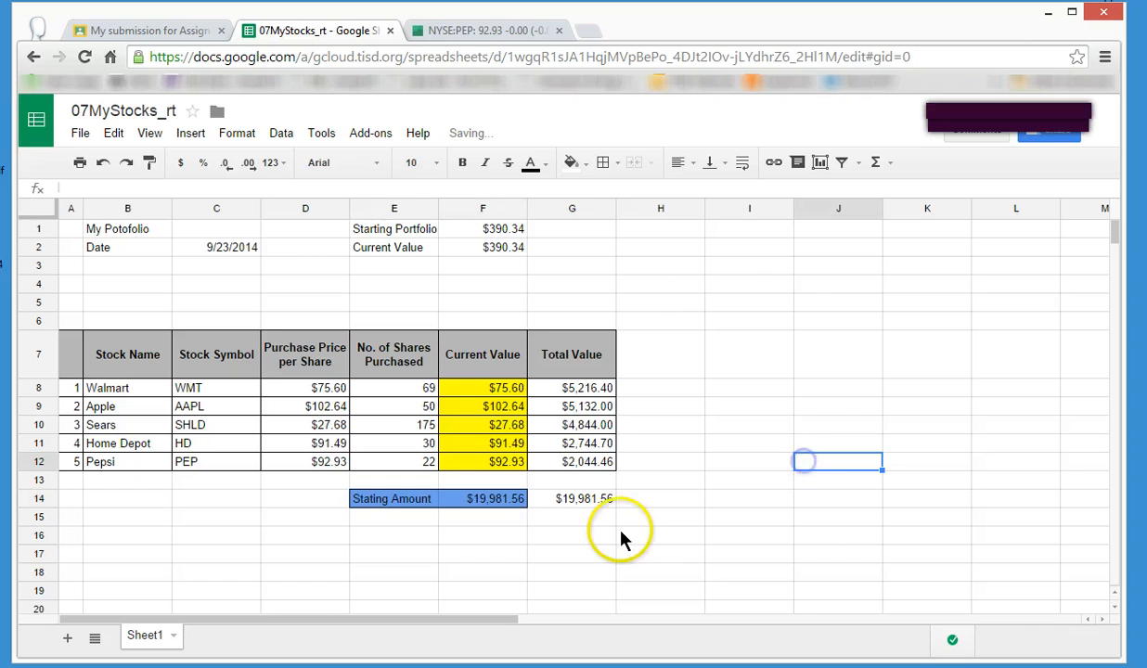
pyautogui.click(434, 501)
pyautogui.moveTo(444, 506); pyautogui.dragTo(469, 501)
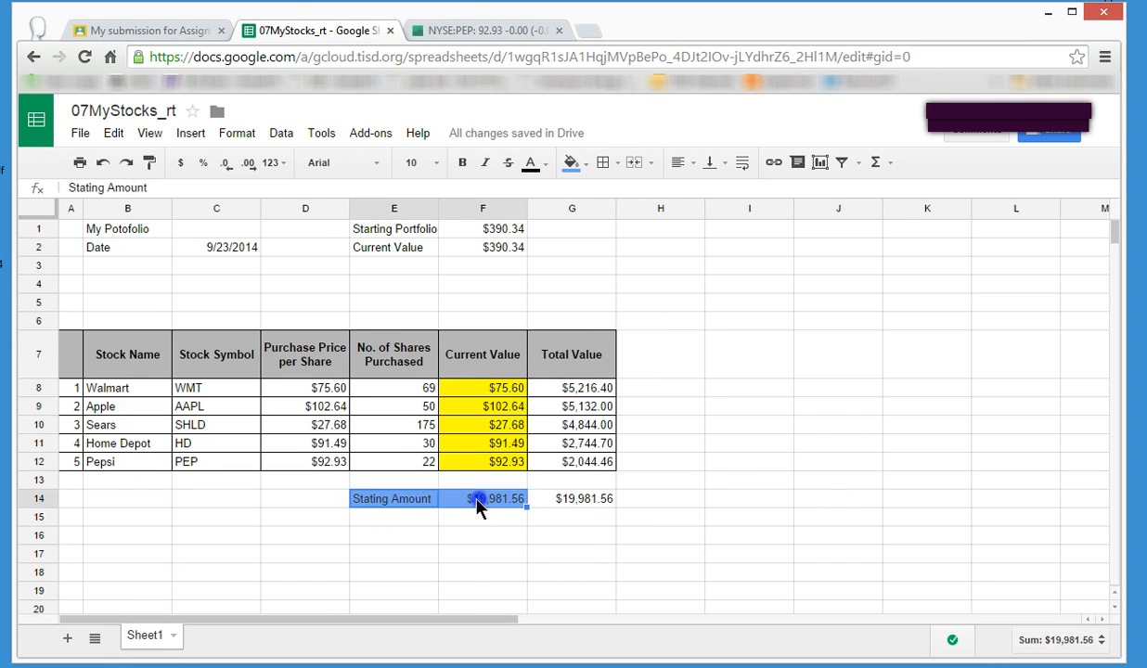
pyautogui.click(462, 162)
pyautogui.click(817, 407)
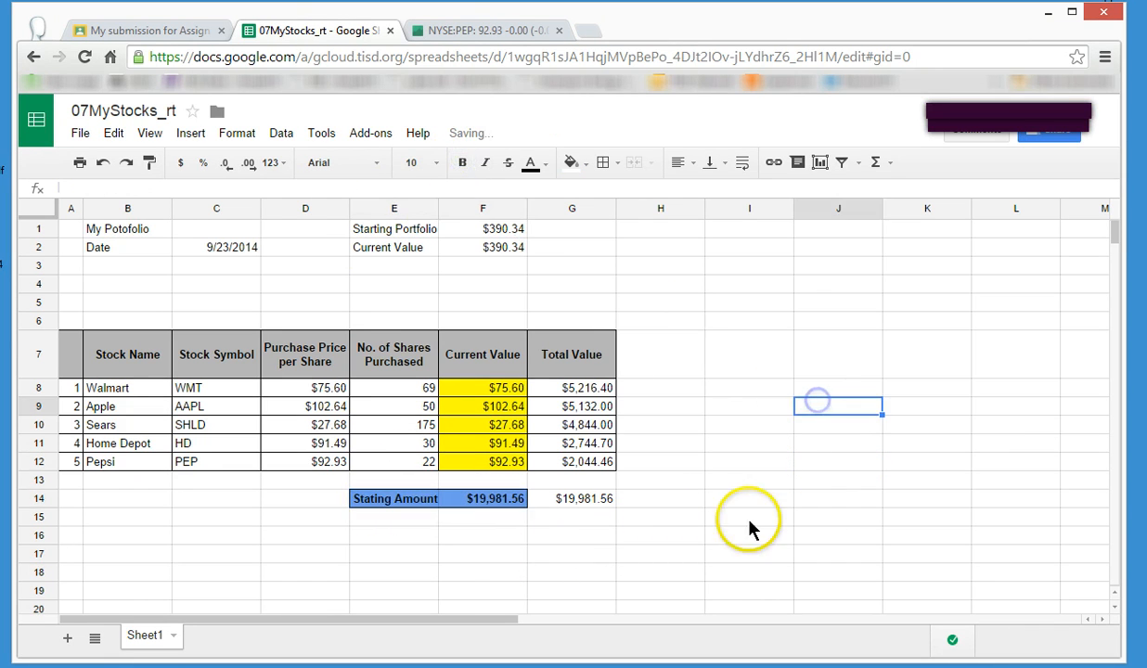
pyautogui.click(721, 536)
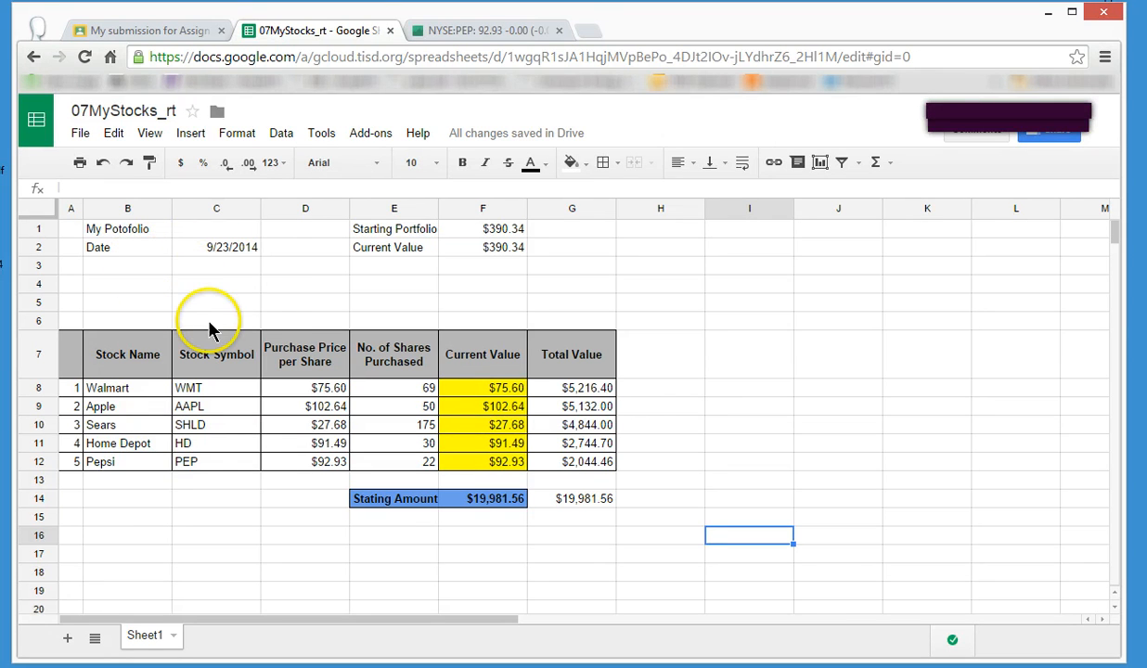
# Change the date label in B2 to "Date (start)" and widen column B slightly.
pyautogui.click(154, 257)
pyautogui.click(144, 187)
pyautogui.write('(start')
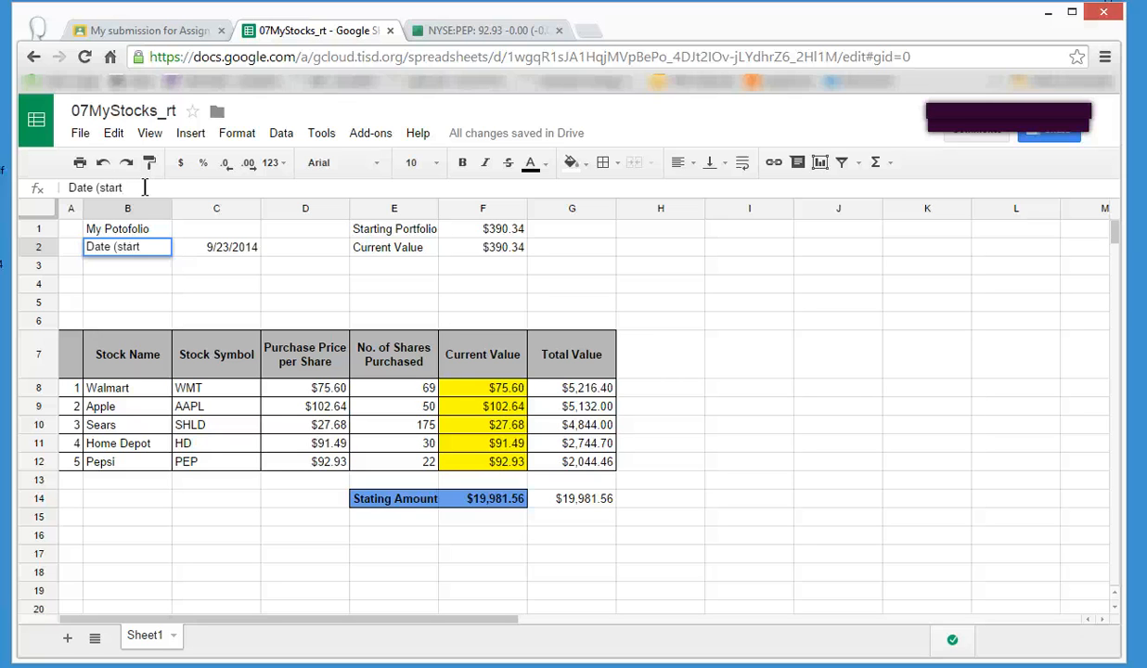
pyautogui.write(')')
pyautogui.press('Return')
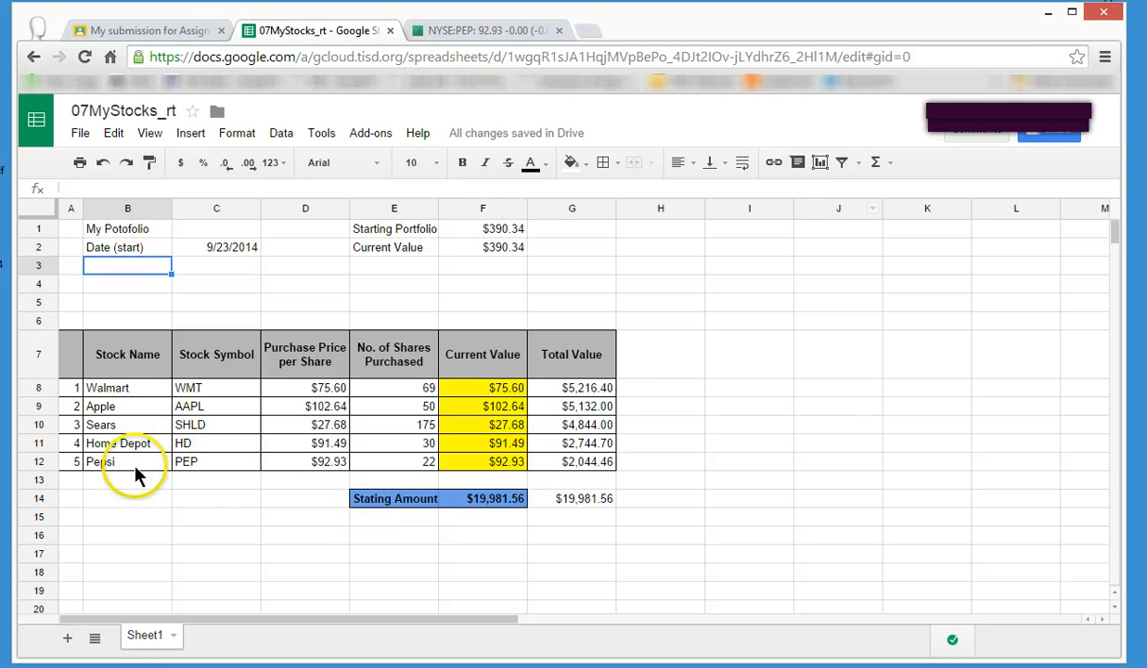
pyautogui.moveTo(171, 208); pyautogui.dragTo(178, 209)
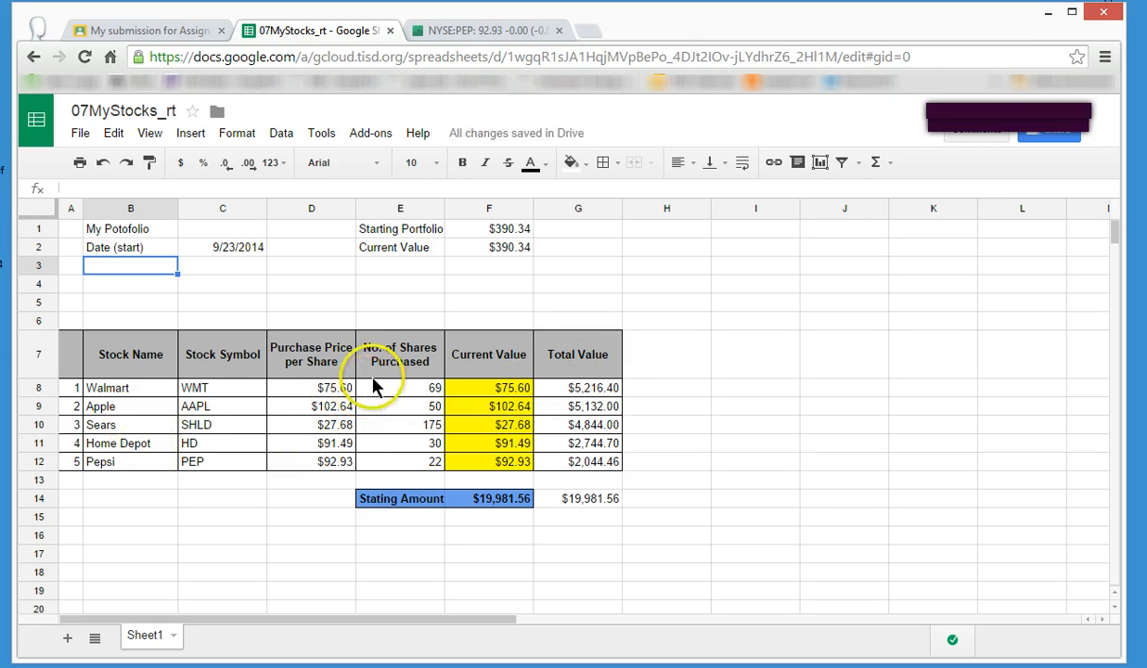
# Center the No. of Shares Purchased values in E8:E12 horizontally.
pyautogui.moveTo(403, 388); pyautogui.dragTo(409, 461)
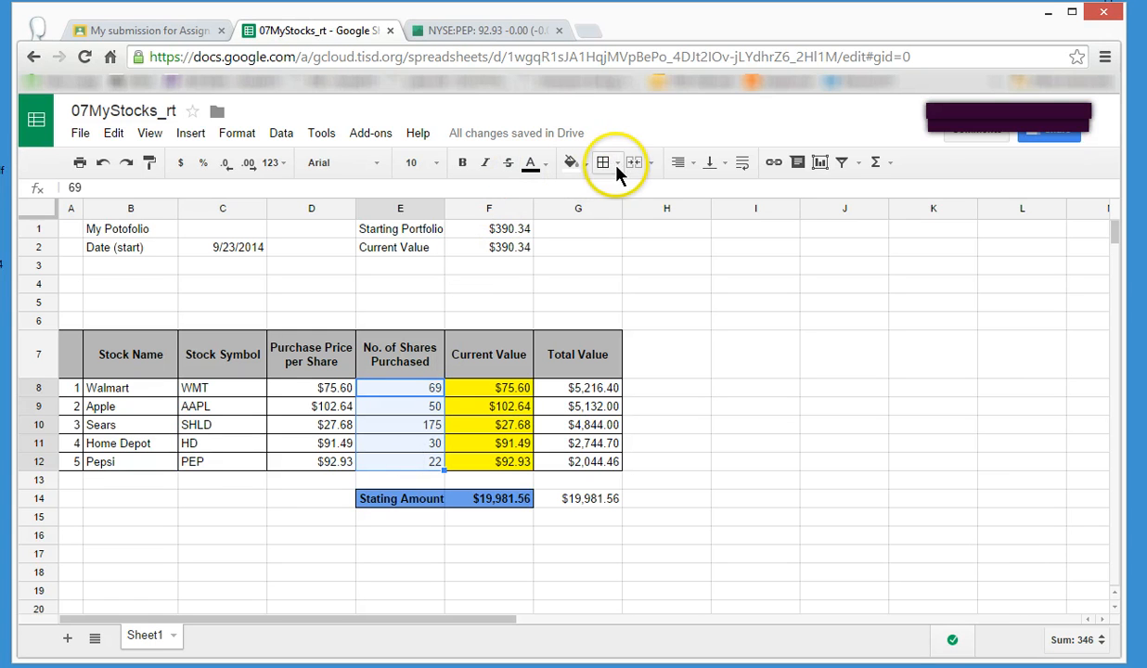
pyautogui.click(684, 162)
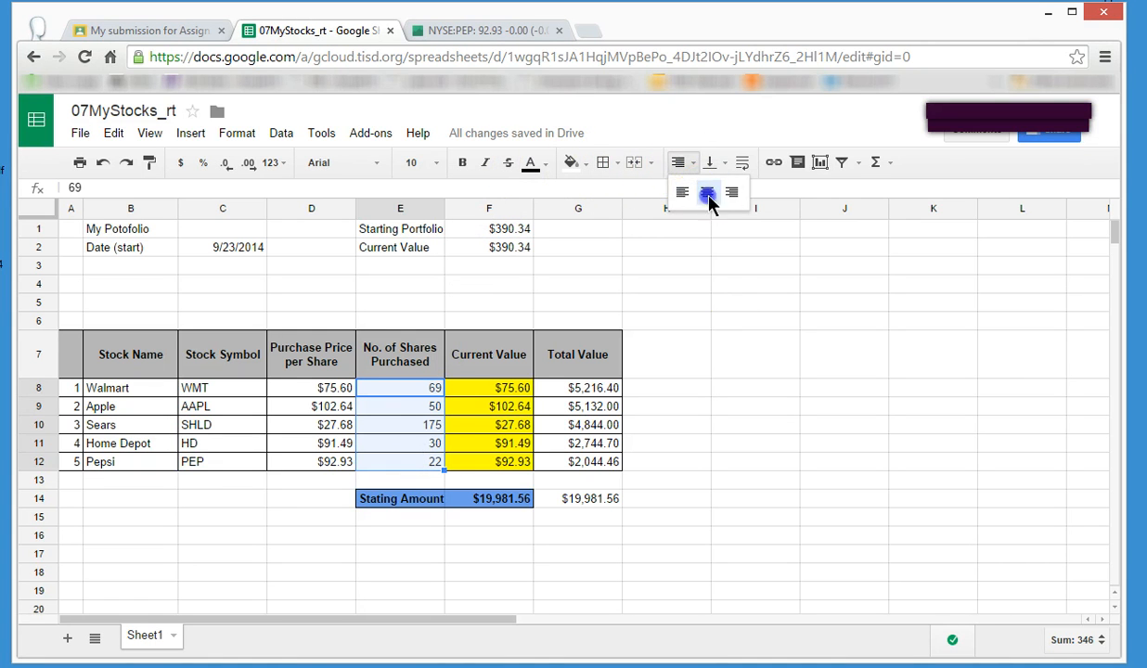
pyautogui.click(707, 193)
pyautogui.click(732, 357)
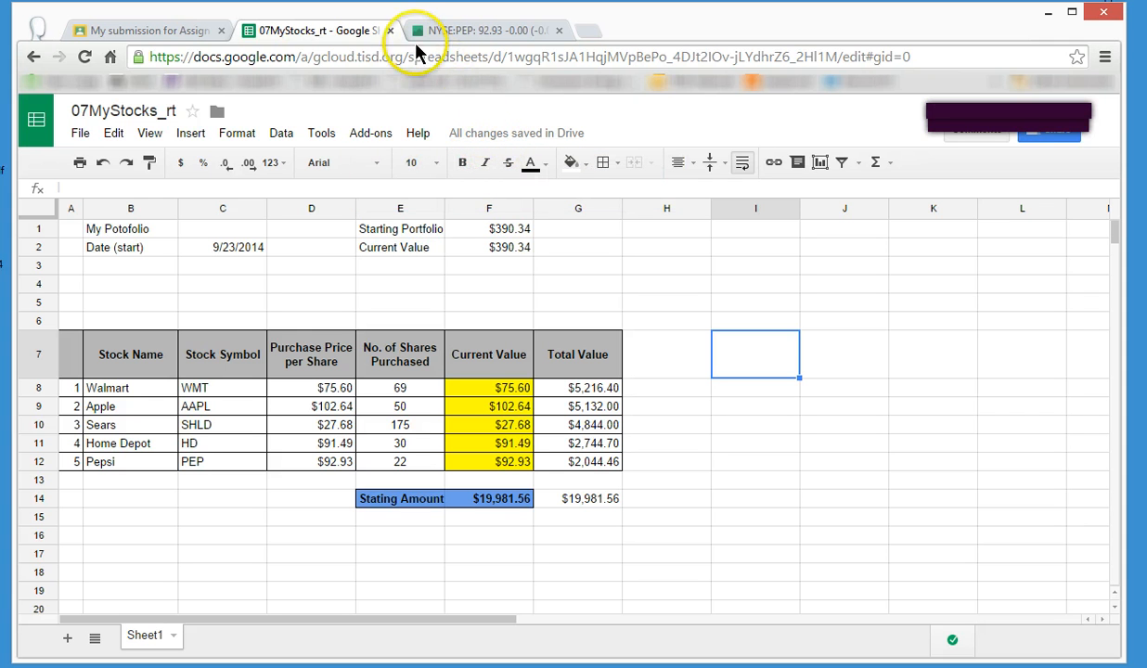
# Close the worksheet and Pepsi quote pages, and check the Google Sheets file attached to the Classroom assignment.
pyautogui.click(389, 32)
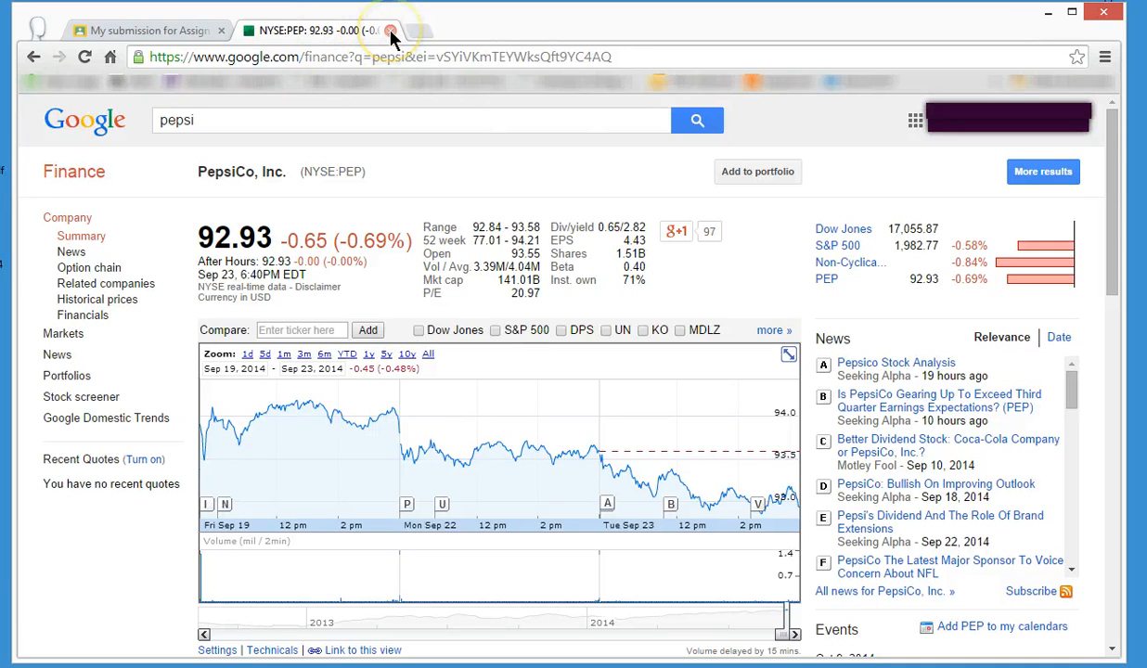
pyautogui.click(390, 32)
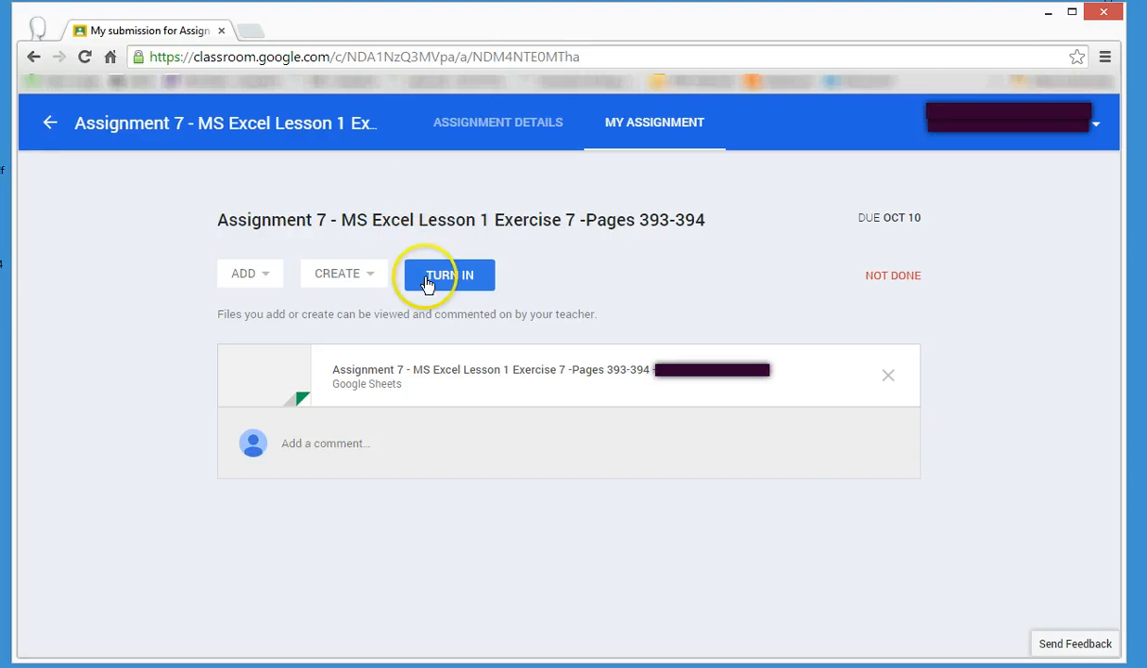
pyautogui.click(522, 381)
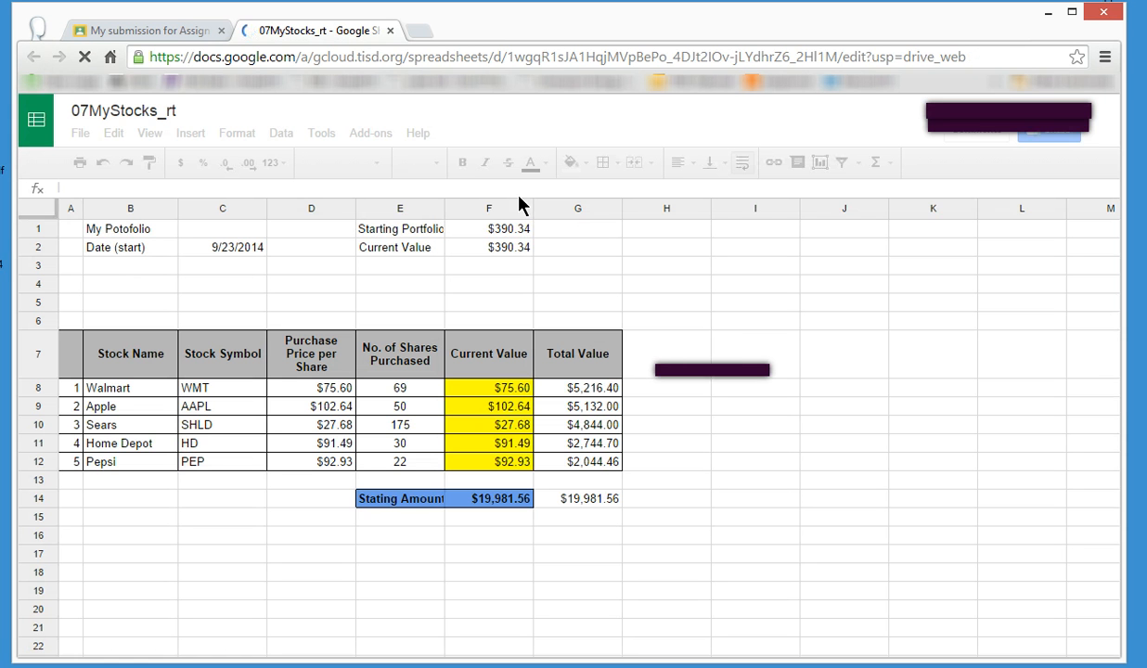
pyautogui.click(391, 33)
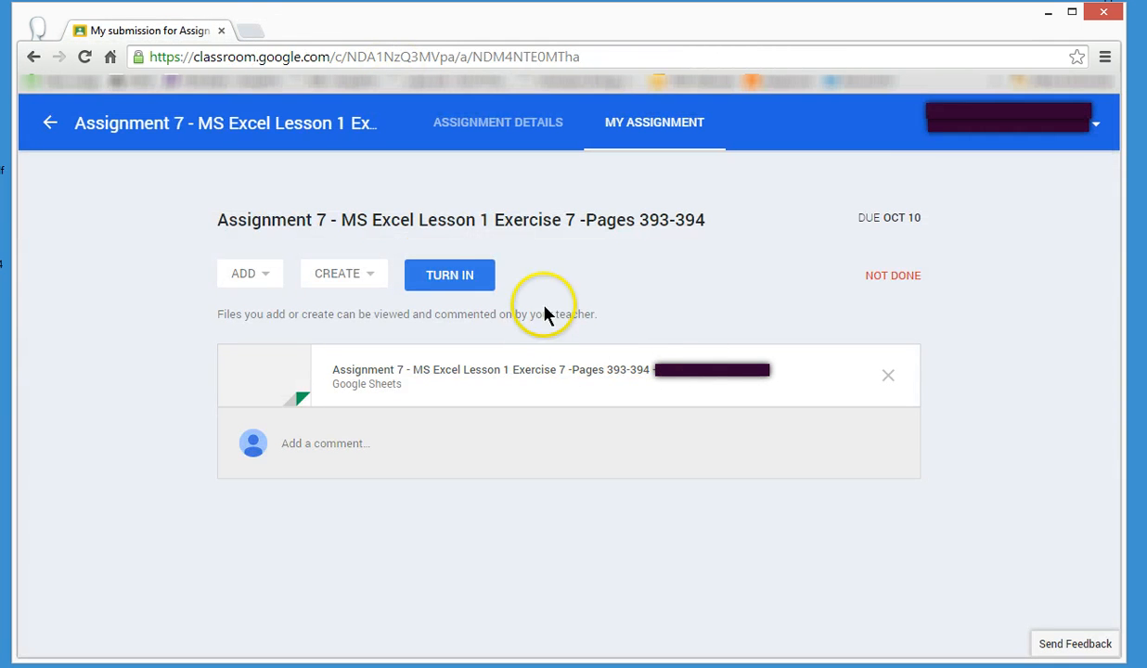
# Turn in Assignment 7 with its attached Google Sheets file, without a private note.
pyautogui.click(468, 278)
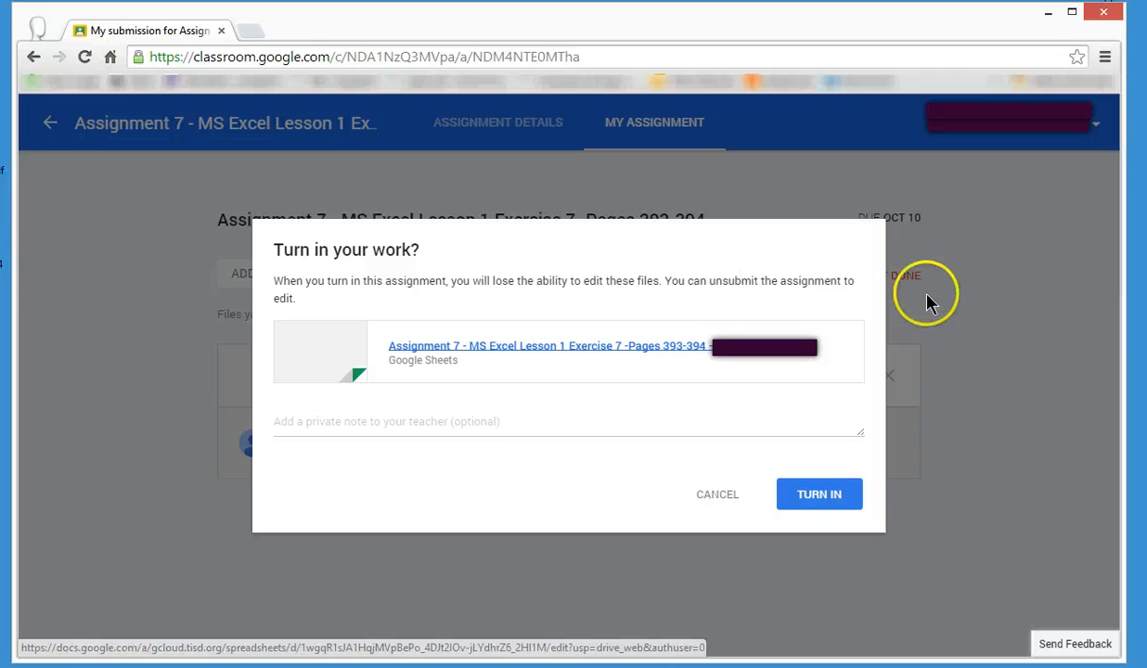
pyautogui.click(830, 506)
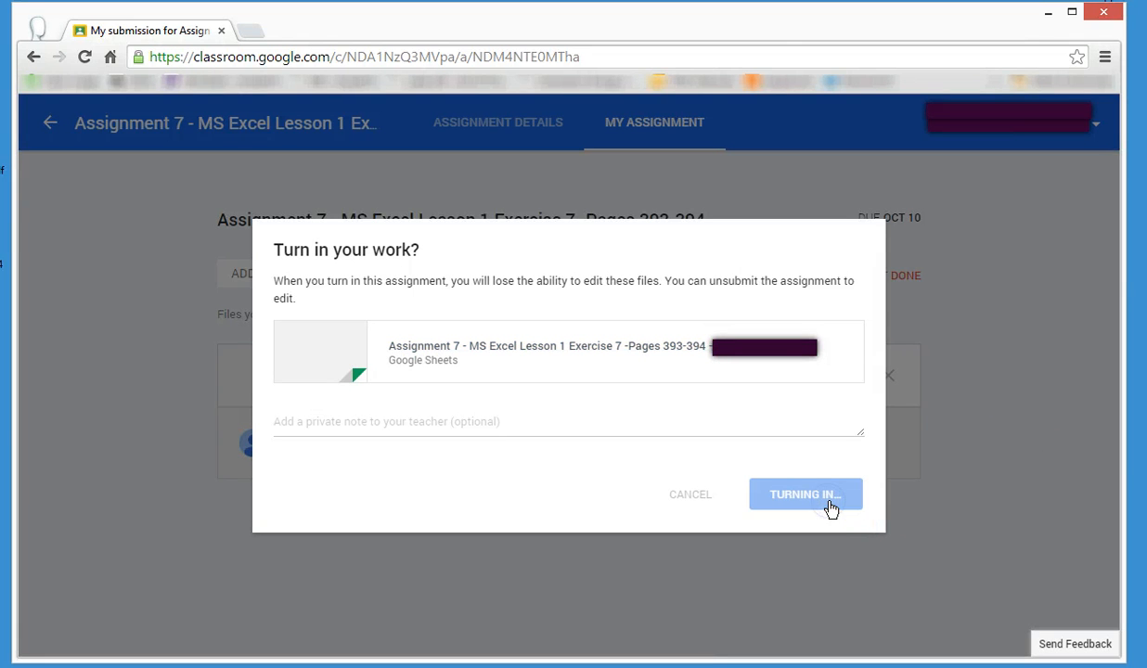